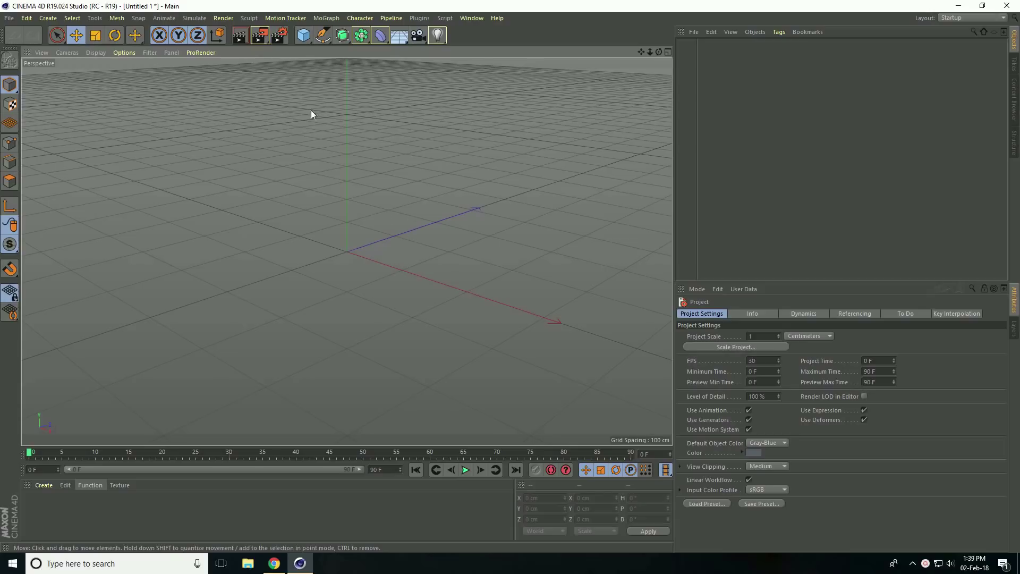
# - Add a cube primitive and set its X, Y and Z size to 20 cm each
pyautogui.click(303, 35)
pyautogui.click(402, 54)
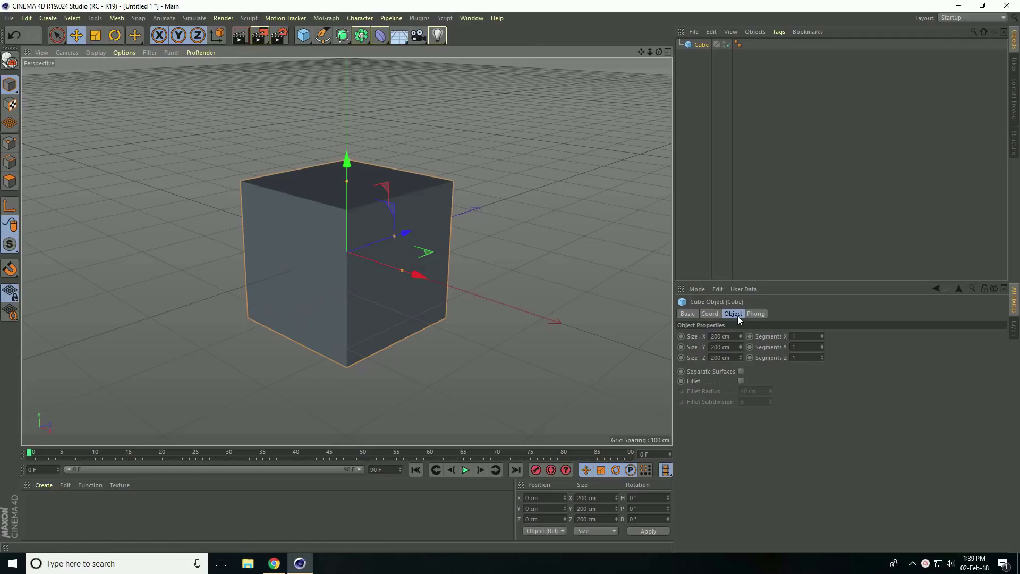
pyautogui.doubleClick(725, 336)
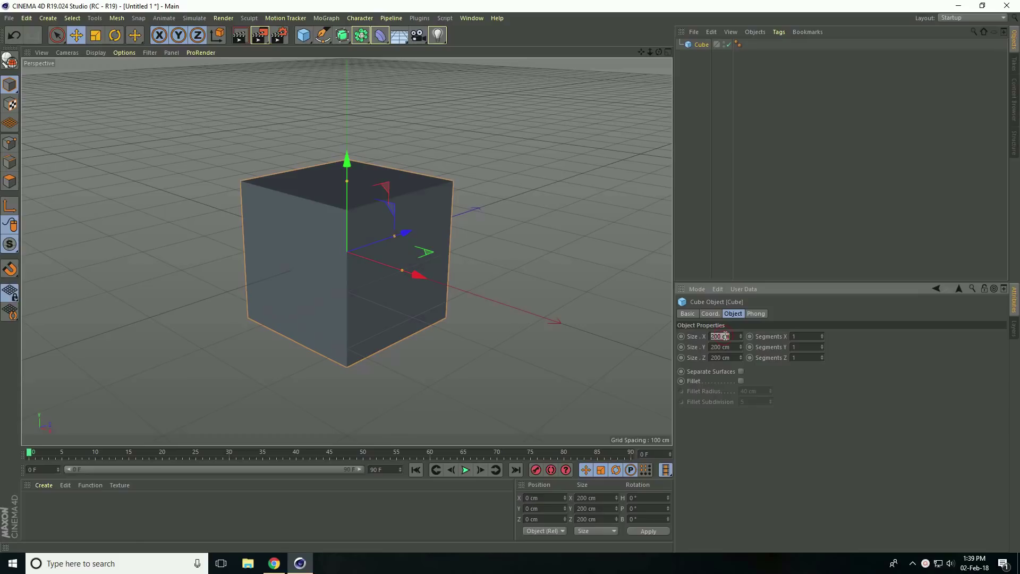
pyautogui.write('20')
pyautogui.press('Tab')
pyautogui.write('20')
pyautogui.press('Tab')
pyautogui.write('2')
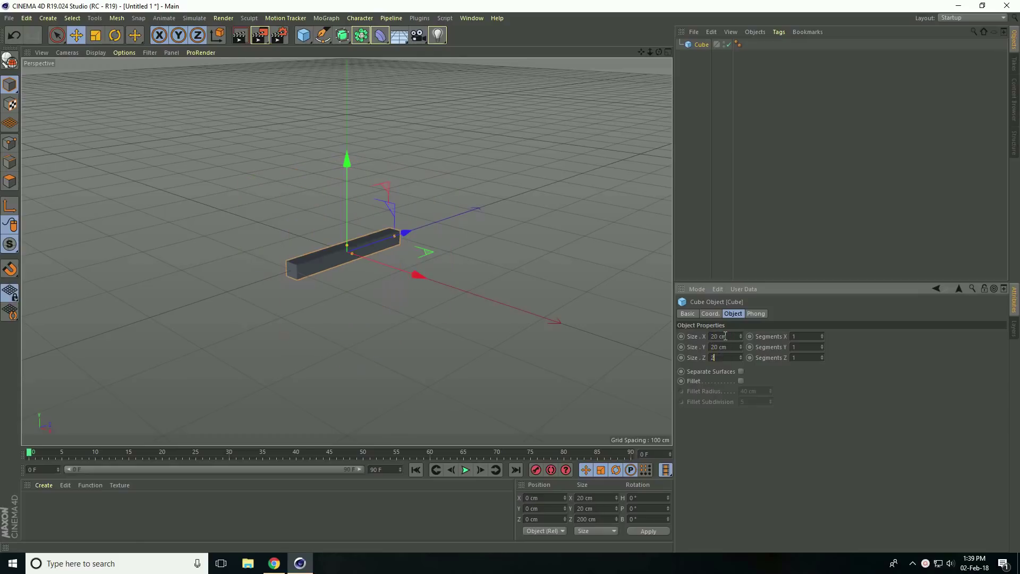
pyautogui.write('0')
pyautogui.press('Return')
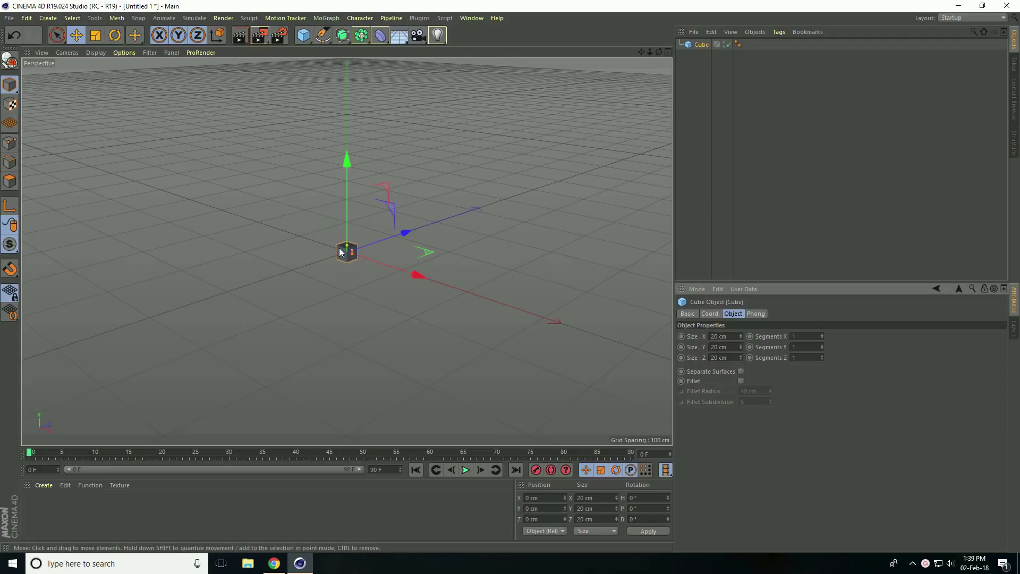
# - Make the cube editable and move its axis to the base using Axis Center with Y at -100%
pyautogui.click(9, 62)
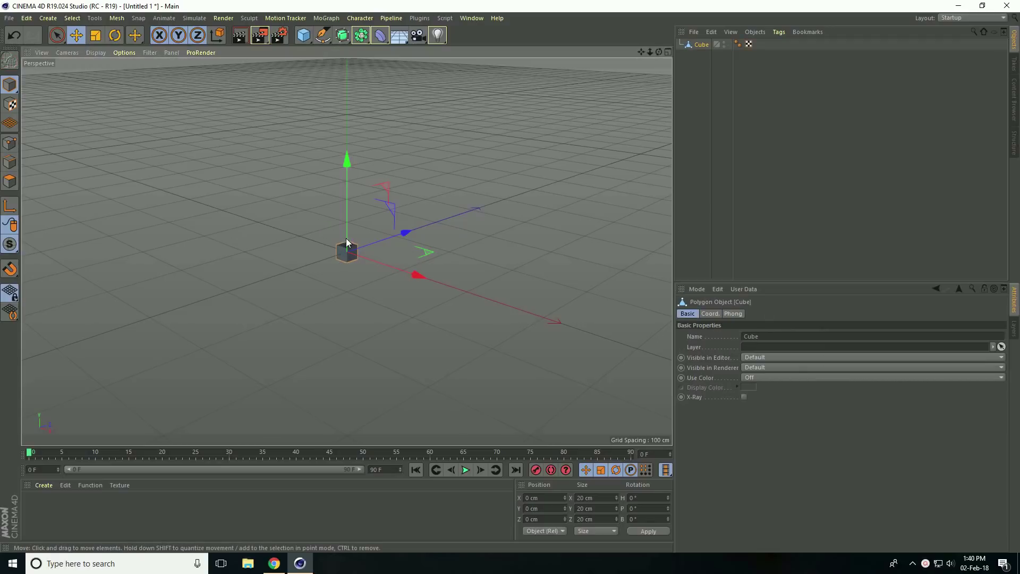
pyautogui.scroll(5, 346, 237)
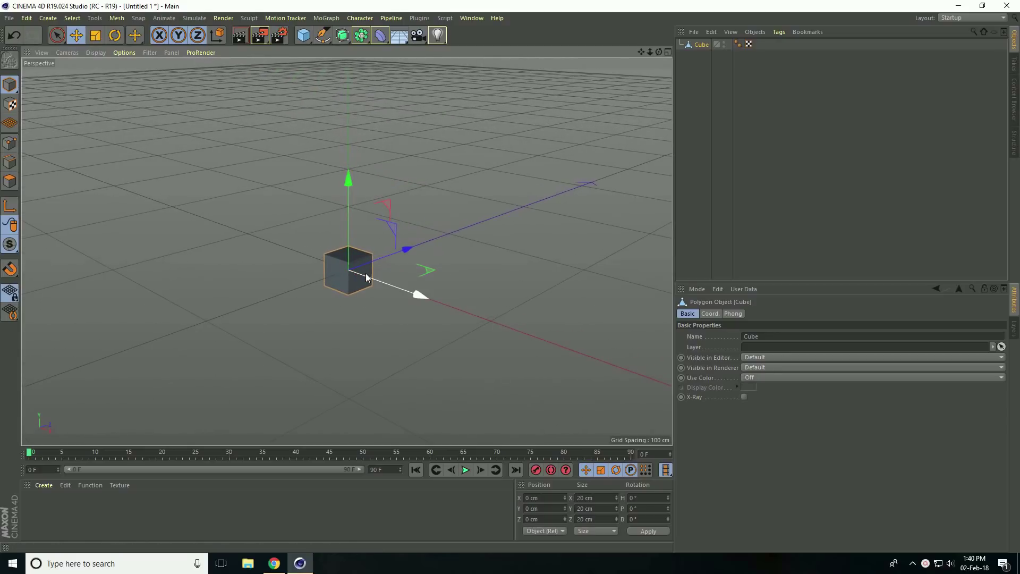
pyautogui.click(116, 18)
pyautogui.moveTo(138, 115)
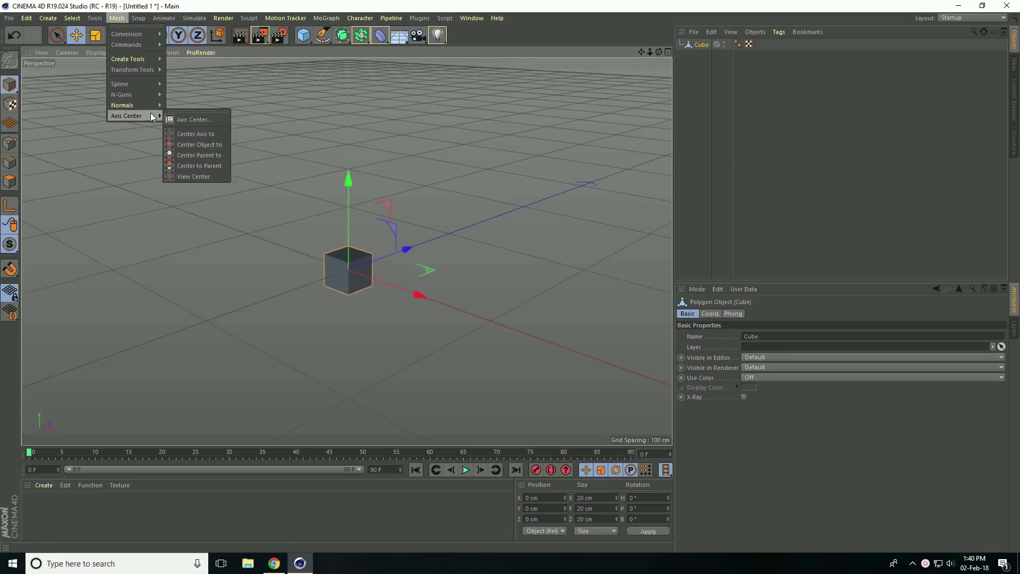
pyautogui.click(195, 119)
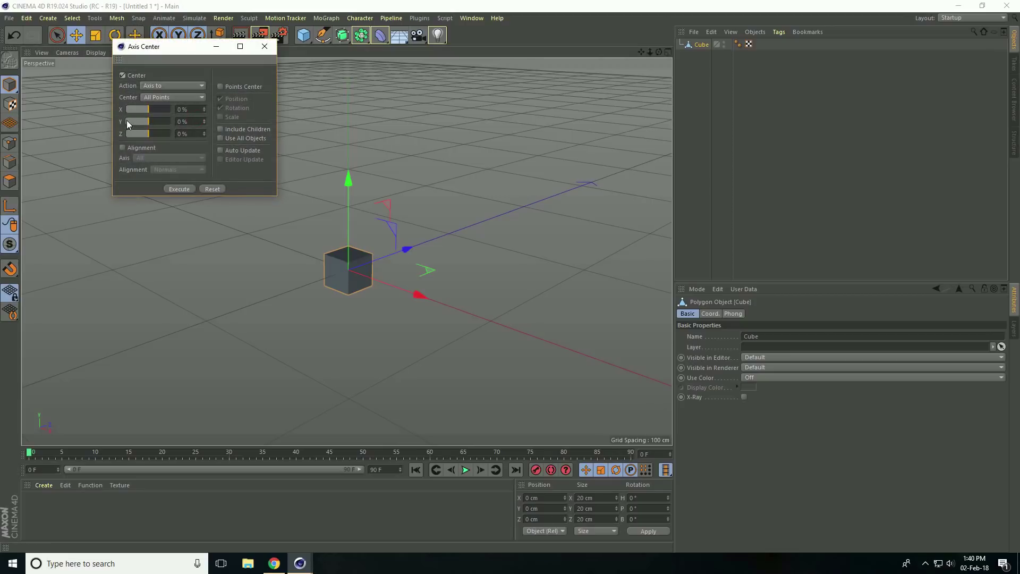
pyautogui.moveTo(148, 122); pyautogui.dragTo(120, 121)
pyautogui.click(179, 189)
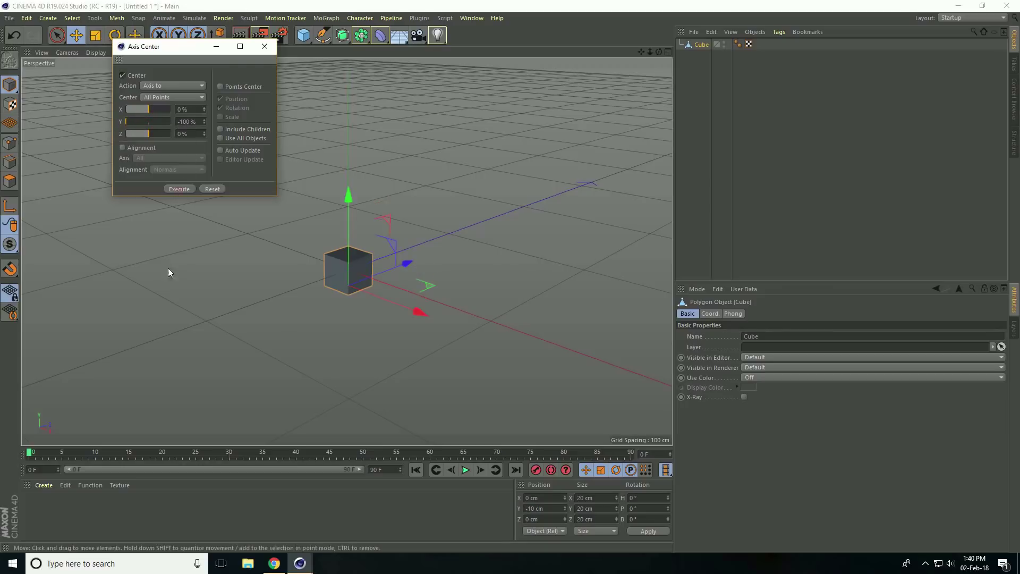
pyautogui.click(264, 50)
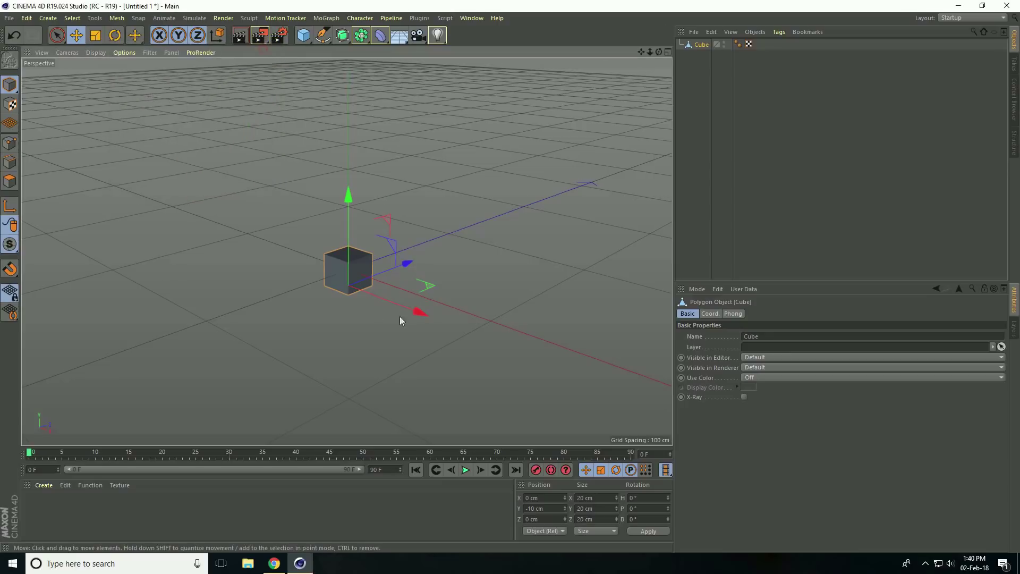
# - Create a MoGraph Cloner and make the cube its child
pyautogui.scroll(5, 360, 280)
pyautogui.keyDown('alt'); pyautogui.moveTo(367, 280); pyautogui.dragTo(450, 187); pyautogui.keyUp('alt')
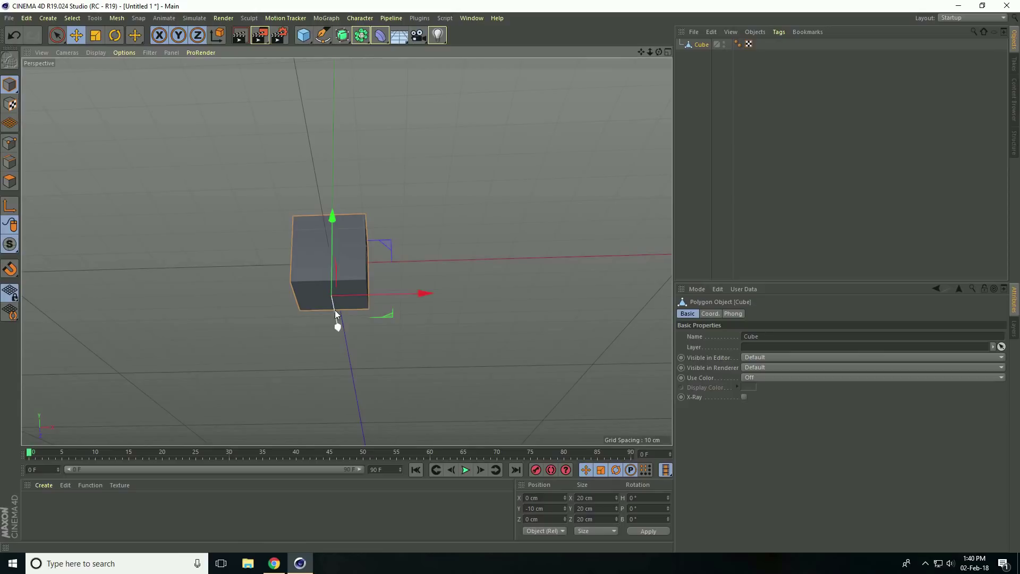
pyautogui.keyDown('alt'); pyautogui.moveTo(404, 230); pyautogui.dragTo(389, 328); pyautogui.keyUp('alt')
pyautogui.keyDown('alt'); pyautogui.moveTo(347, 313); pyautogui.dragTo(256, 326, button='right'); pyautogui.keyUp('alt')
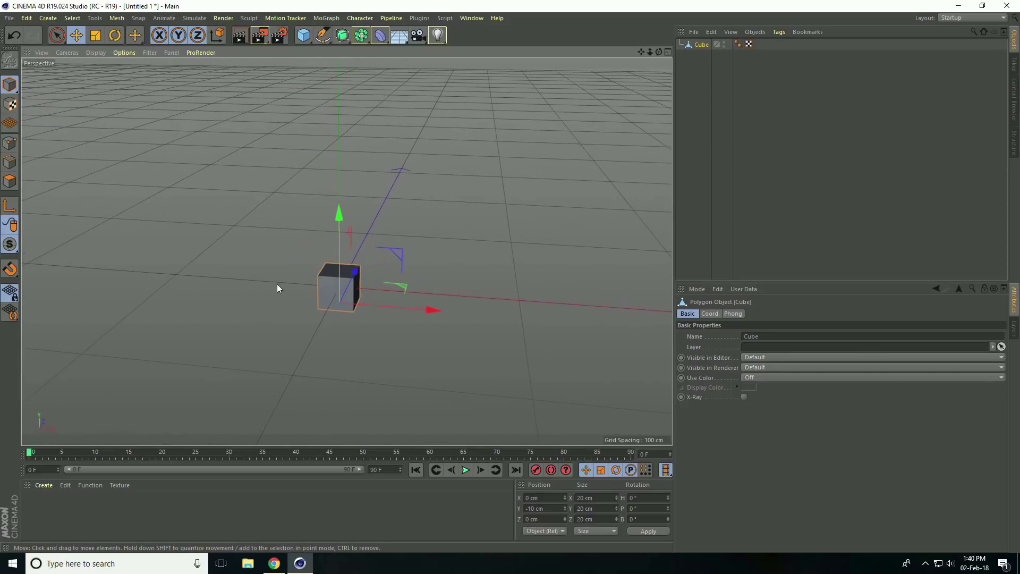
pyautogui.click(325, 18)
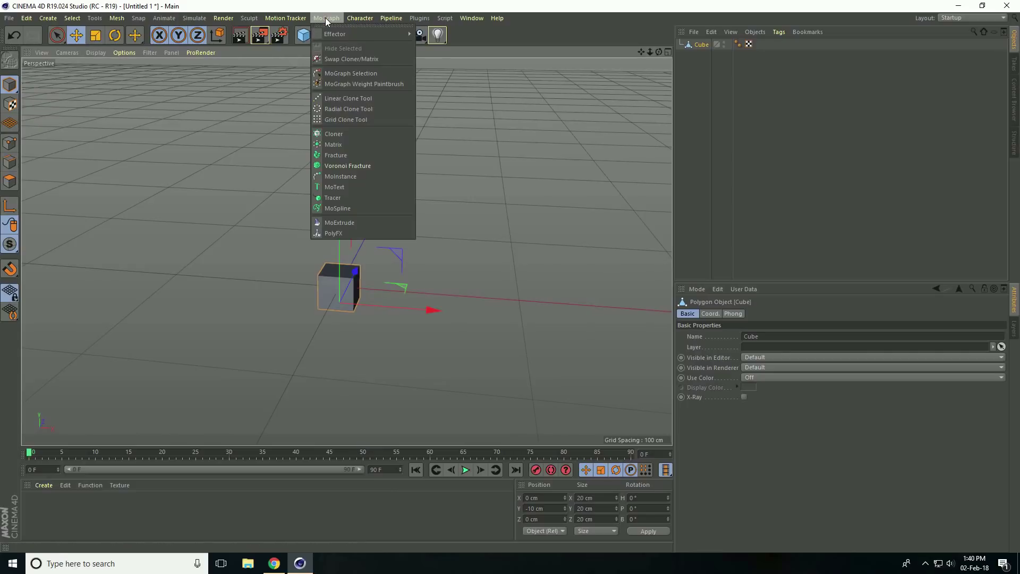
pyautogui.click(330, 134)
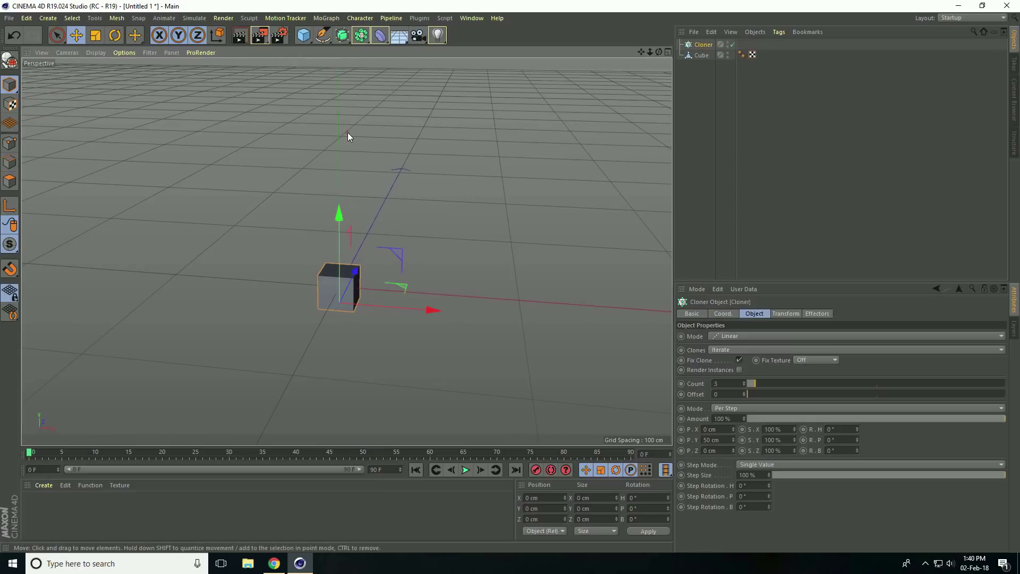
pyautogui.click(699, 56)
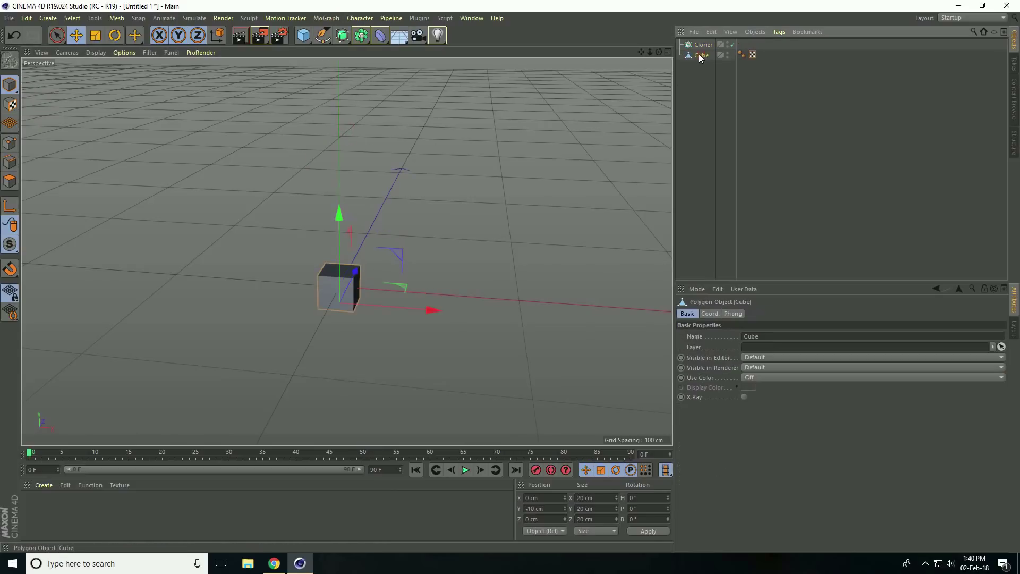
pyautogui.moveTo(697, 55); pyautogui.dragTo(701, 46)
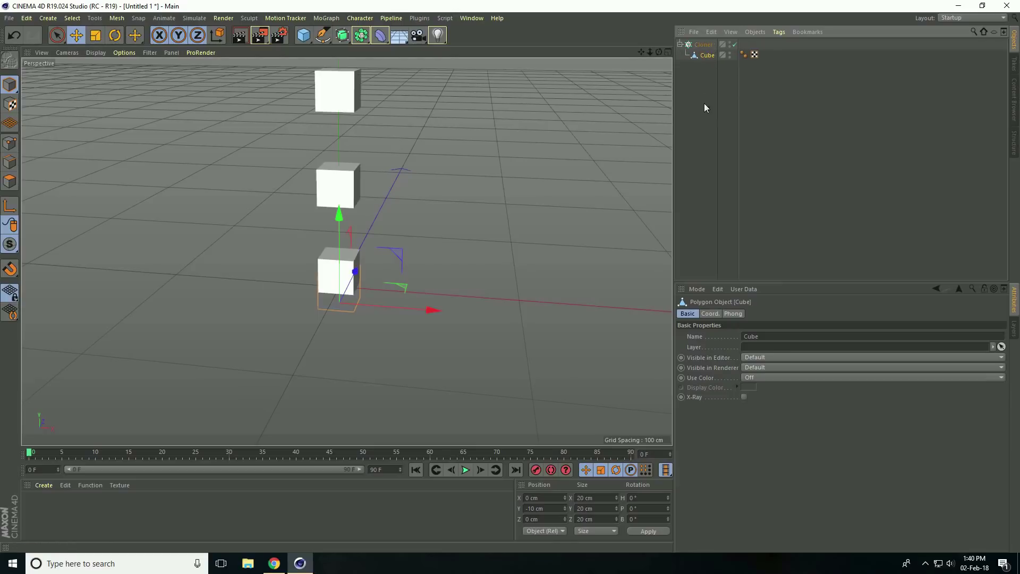
# - Set the cloner's count to 40 with a per-step position of 21 cm in X and 0 cm in Y
pyautogui.click(701, 45)
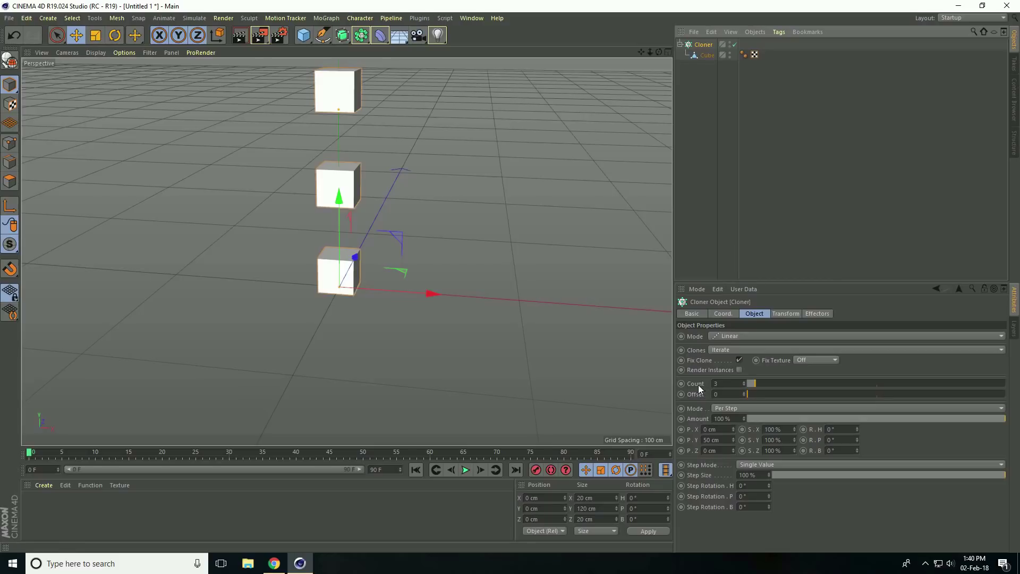
pyautogui.moveTo(729, 382); pyautogui.dragTo(697, 384)
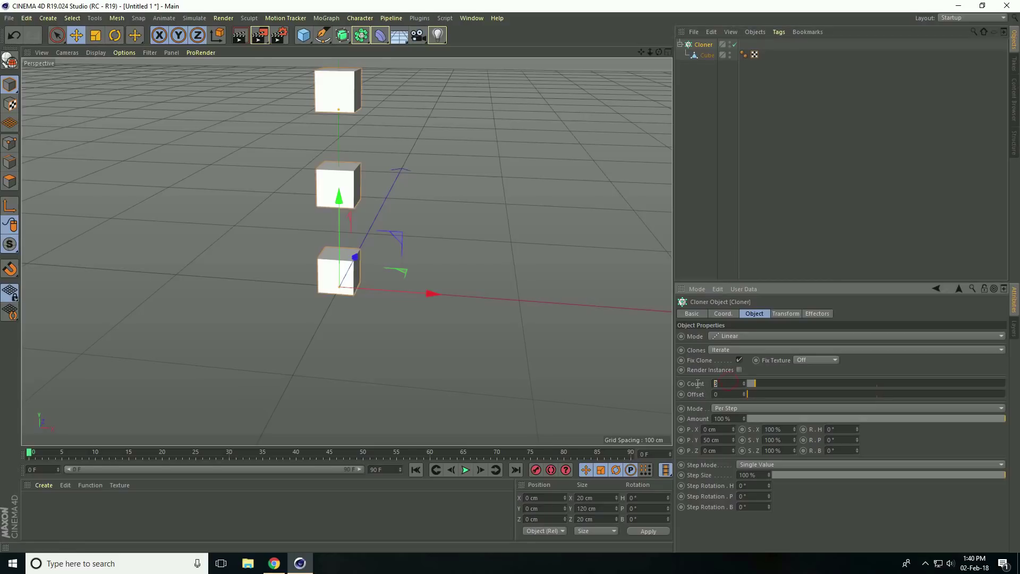
pyautogui.write('40')
pyautogui.press('Return')
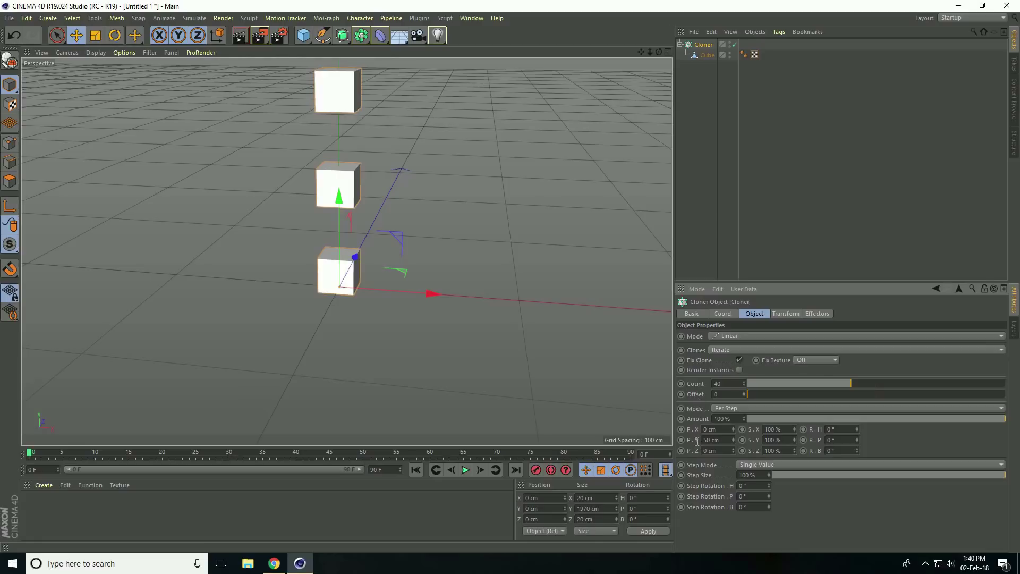
pyautogui.moveTo(721, 441); pyautogui.dragTo(687, 441)
pyautogui.write('0')
pyautogui.press('Return')
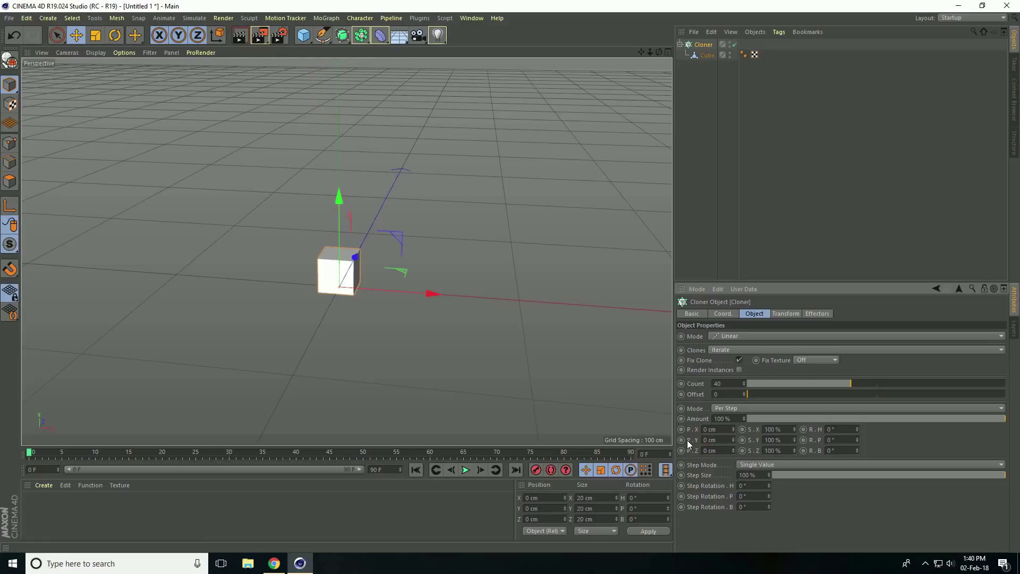
pyautogui.moveTo(720, 429); pyautogui.dragTo(691, 429)
pyautogui.write('21')
pyautogui.press('Return')
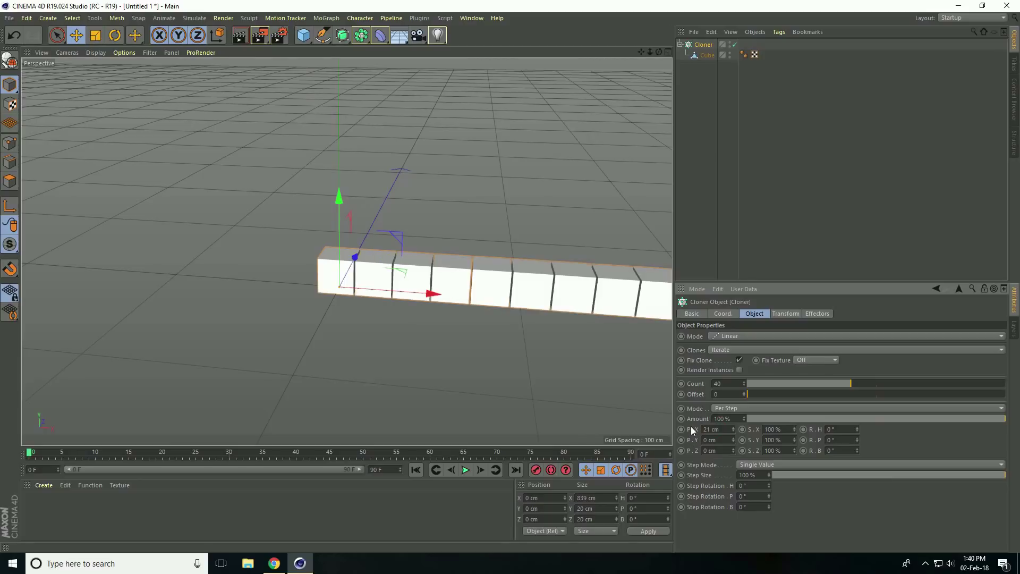
# - Add a MoGraph Sound effector to the row of cloned cubes
pyautogui.keyDown('alt'); pyautogui.moveTo(231, 280); pyautogui.dragTo(67, 327, button='right'); pyautogui.keyUp('alt')
pyautogui.keyDown('alt'); pyautogui.moveTo(274, 295); pyautogui.dragTo(71, 334, button='right'); pyautogui.keyUp('alt')
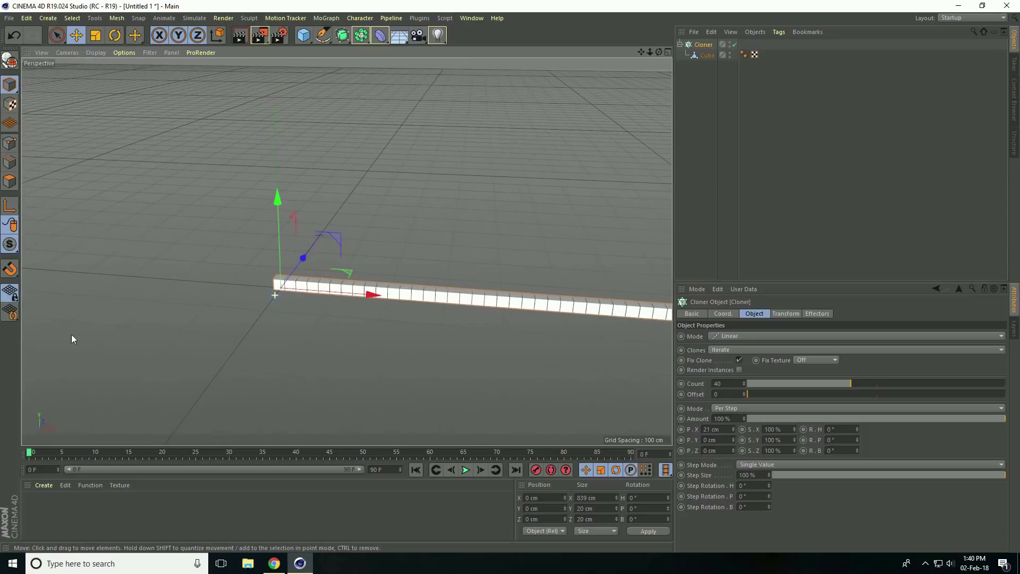
pyautogui.keyDown('alt'); pyautogui.moveTo(239, 273); pyautogui.dragTo(93, 302, button='right'); pyautogui.keyUp('alt')
pyautogui.keyDown('alt'); pyautogui.moveTo(592, 305); pyautogui.dragTo(638, 285, button='right'); pyautogui.keyUp('alt')
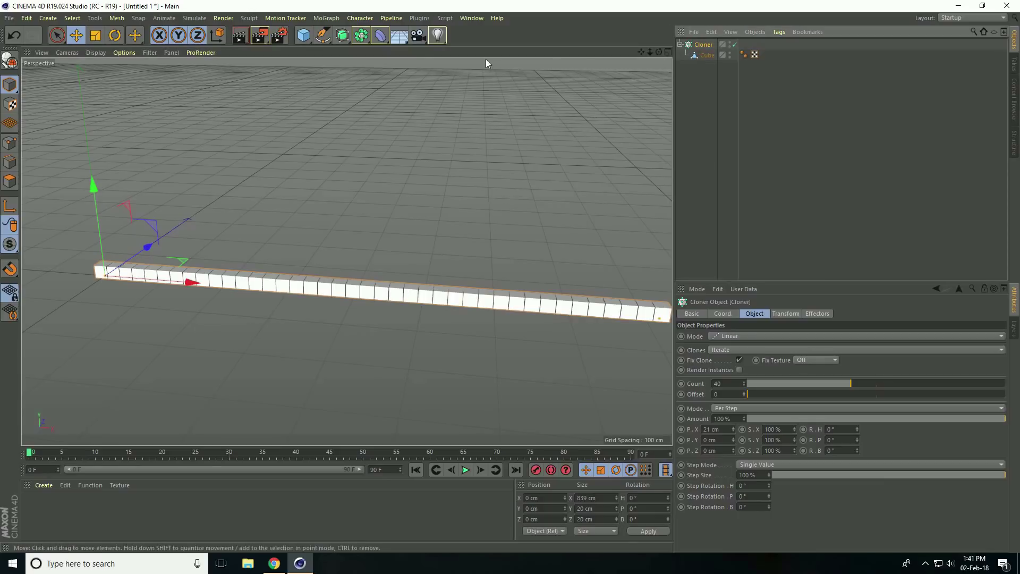
pyautogui.click(327, 18)
pyautogui.moveTo(333, 34)
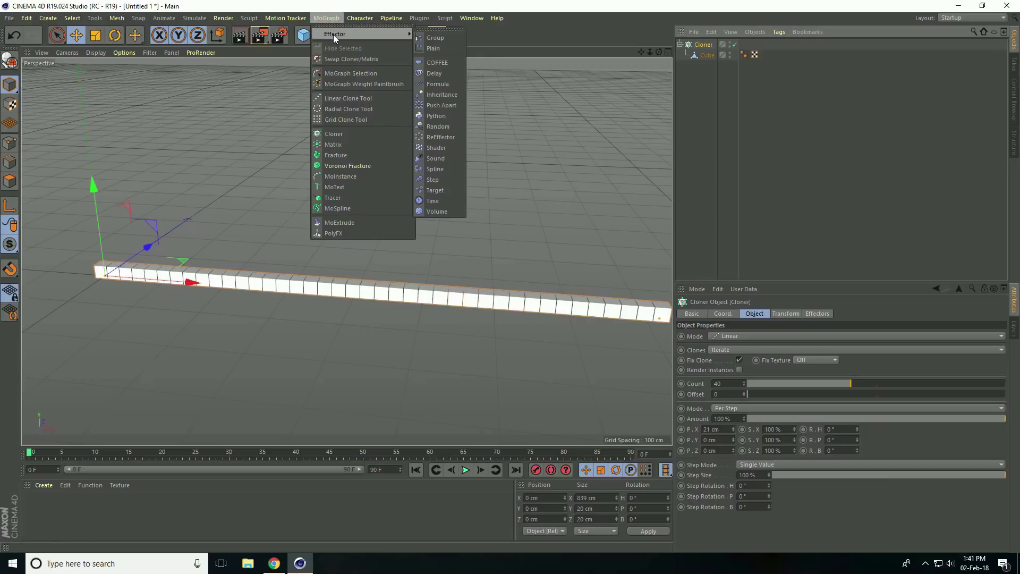
pyautogui.click(443, 155)
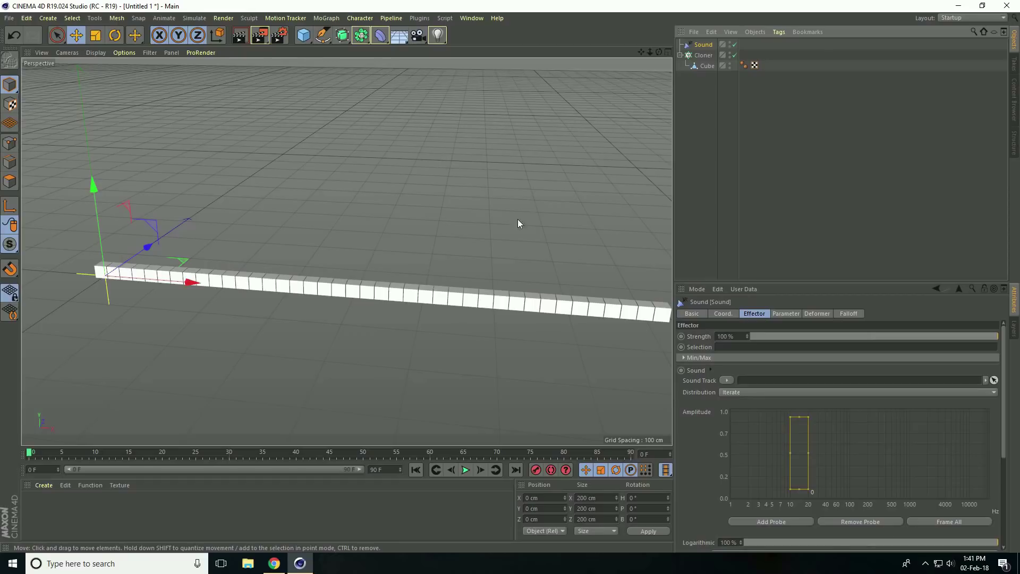
# - Load the Heavy audio file from the desktop's "file" folder as the Sound effector's sound track
pyautogui.click(727, 381)
pyautogui.click(738, 391)
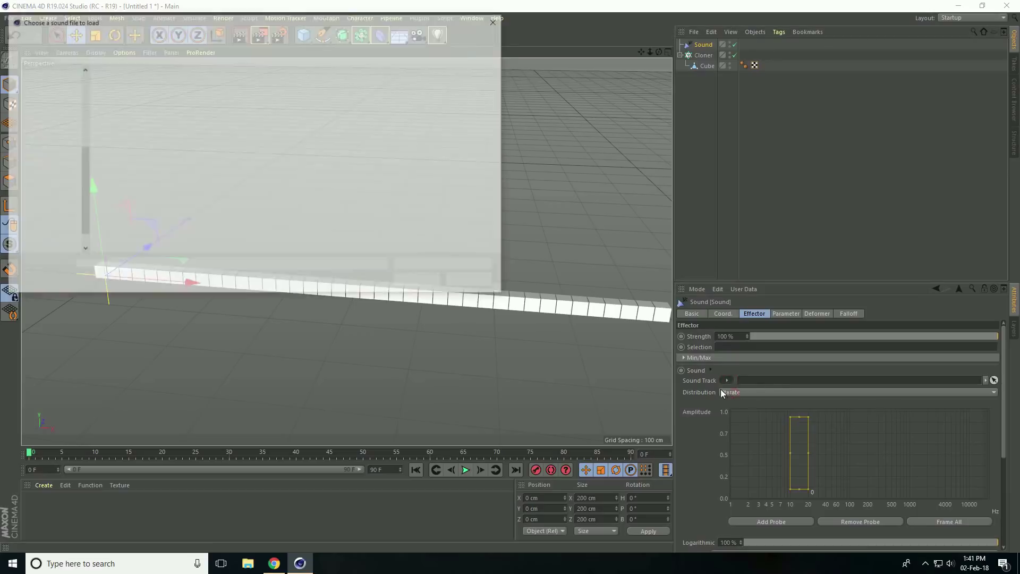
pyautogui.click(126, 99)
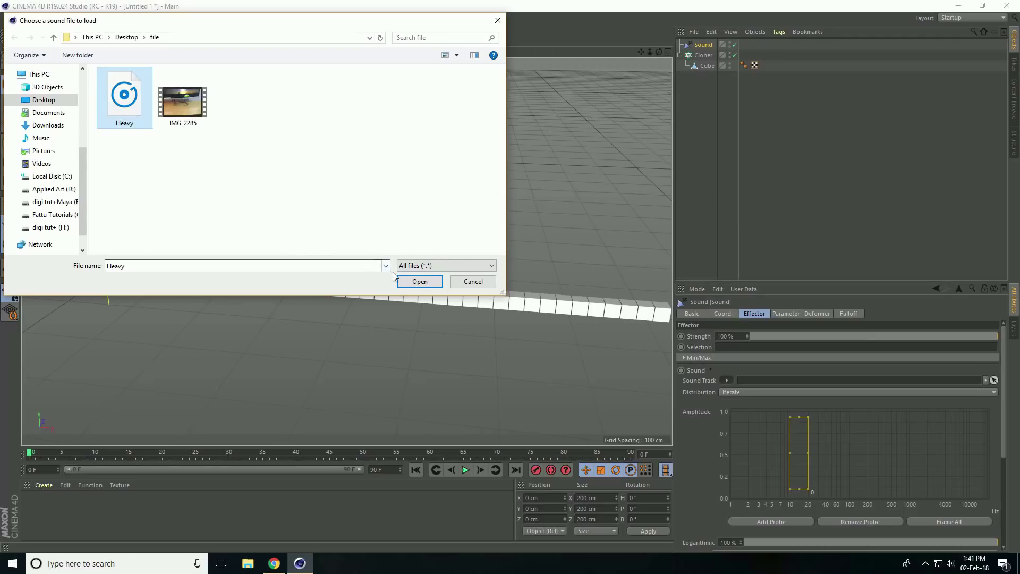
pyautogui.click(409, 283)
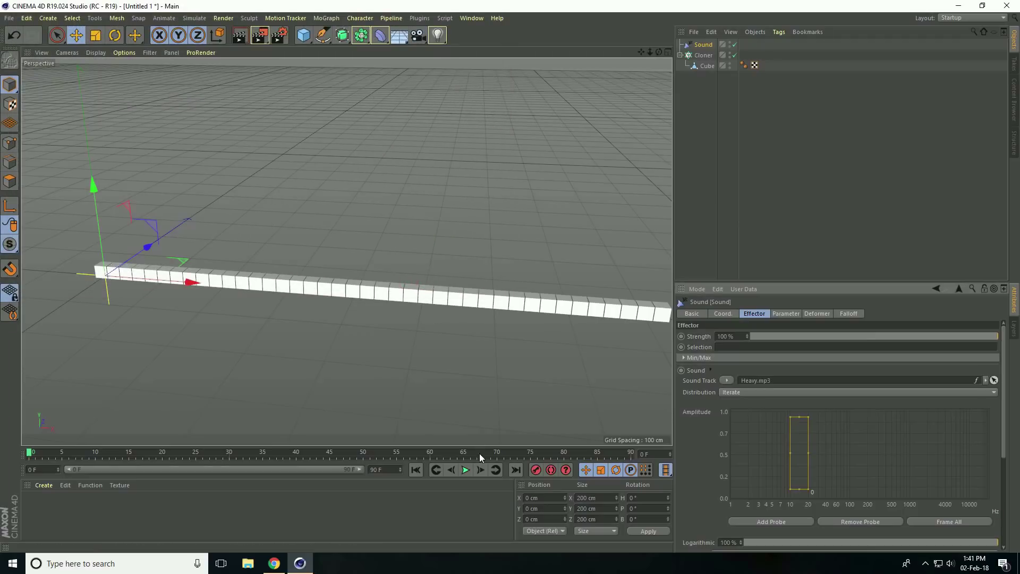
# - Play the animation briefly to check how the clones respond to the sound track, and stop it
pyautogui.click(469, 470)
pyautogui.keyDown('alt'); pyautogui.moveTo(298, 298); pyautogui.dragTo(234, 302, button='right'); pyautogui.keyUp('alt')
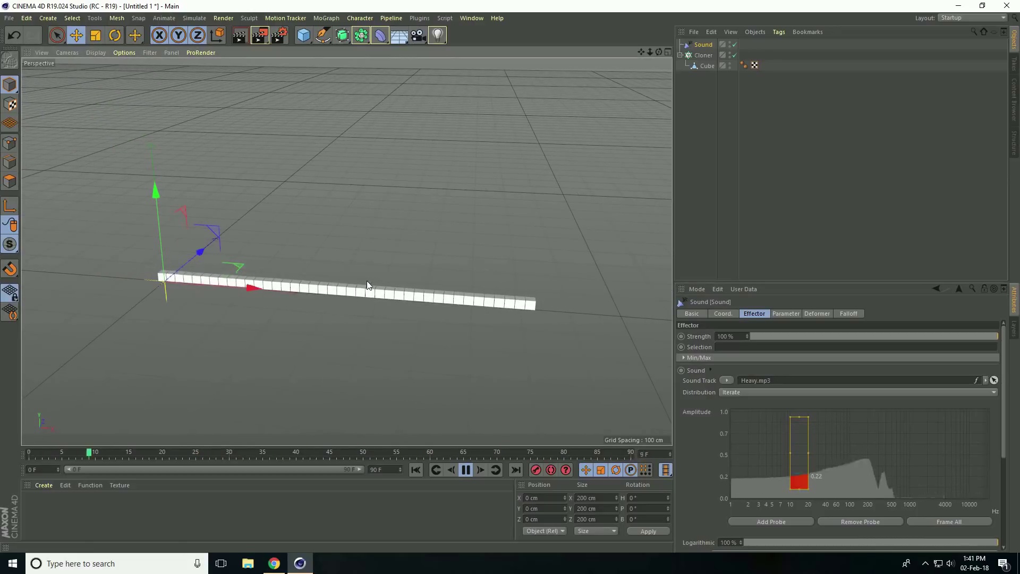
pyautogui.click(467, 469)
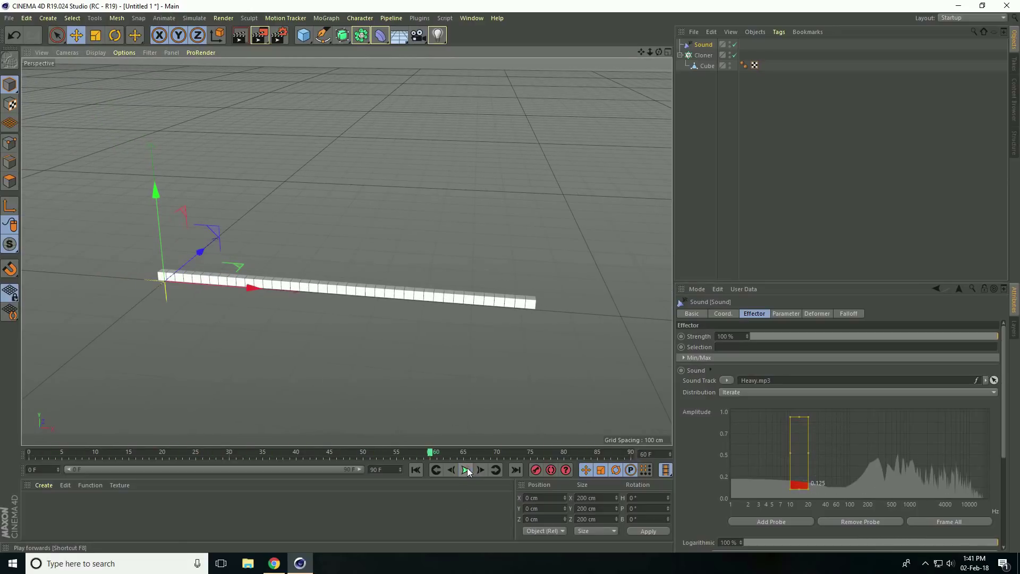
# - Set the project's end frame to 600 and extend the preview range to the full length
pyautogui.moveTo(391, 470); pyautogui.dragTo(364, 495)
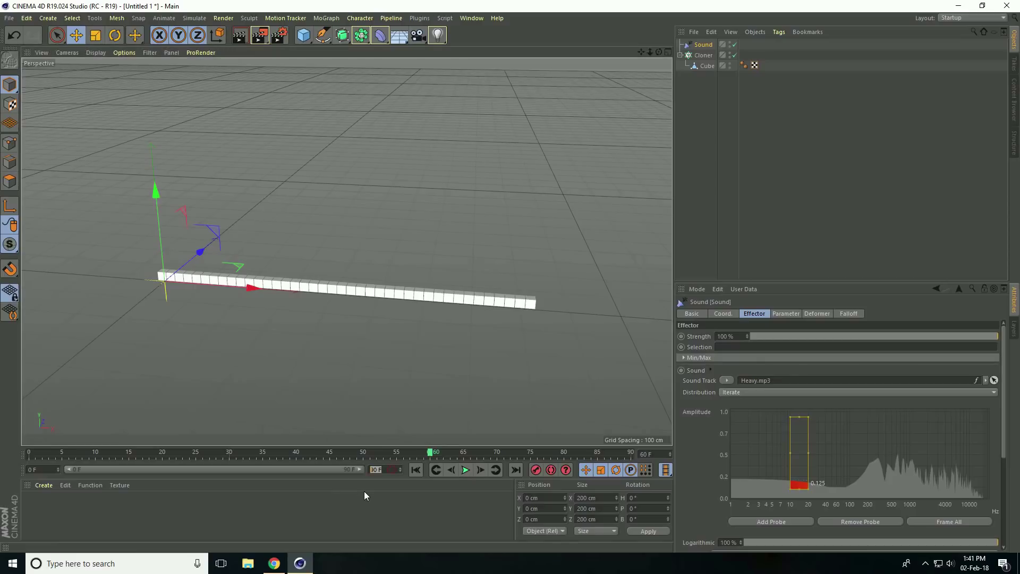
pyautogui.write('600')
pyautogui.press('Return')
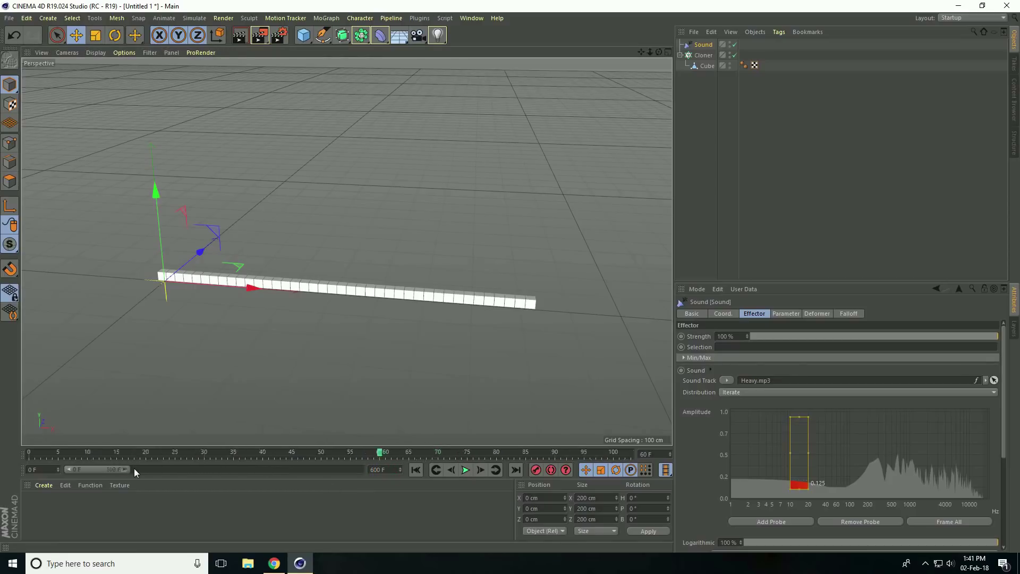
pyautogui.moveTo(133, 467); pyautogui.dragTo(380, 473)
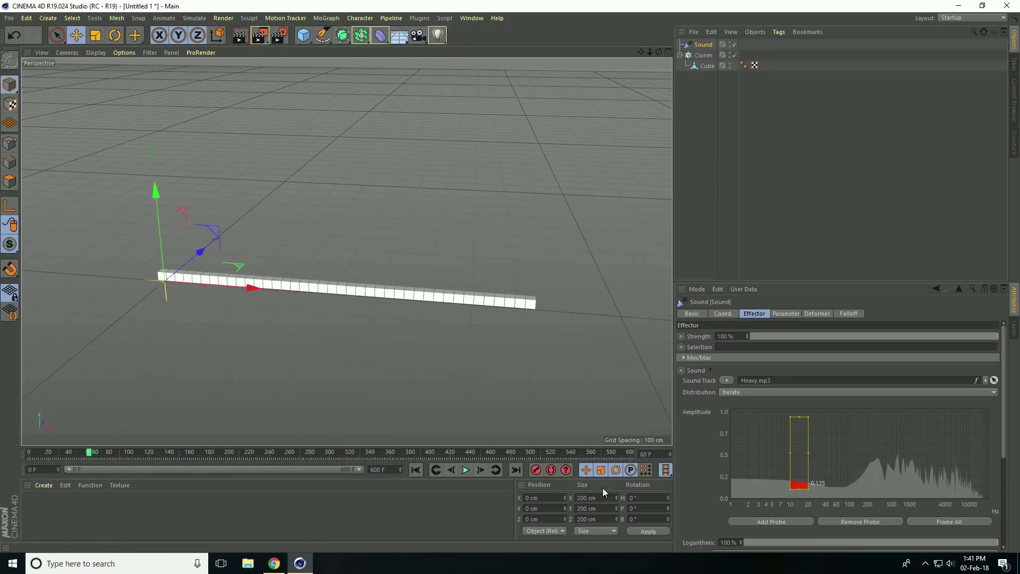
# - Raise the system speaker volume
pyautogui.click(949, 563)
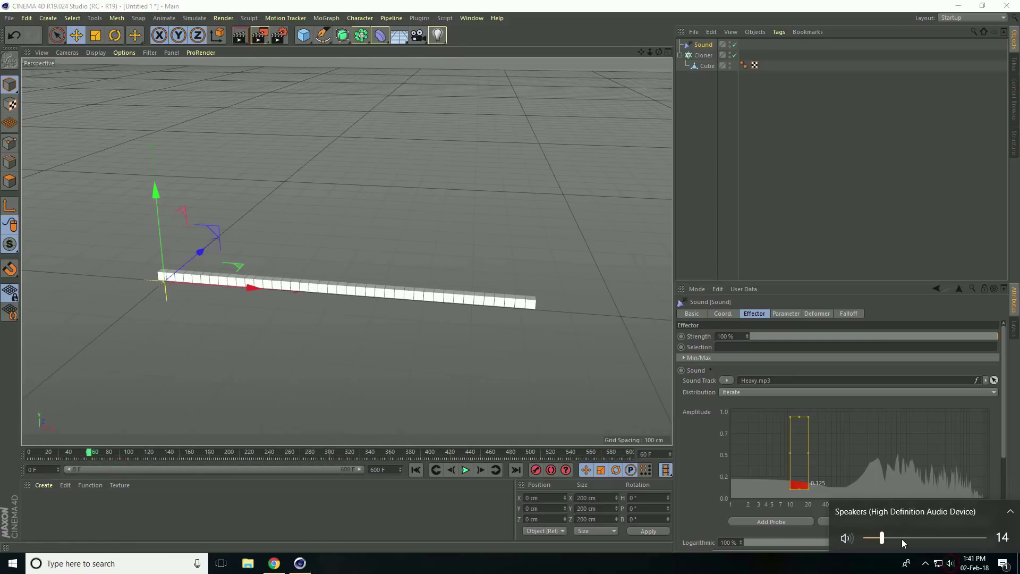
pyautogui.moveTo(882, 538); pyautogui.dragTo(898, 537)
pyautogui.click(707, 492)
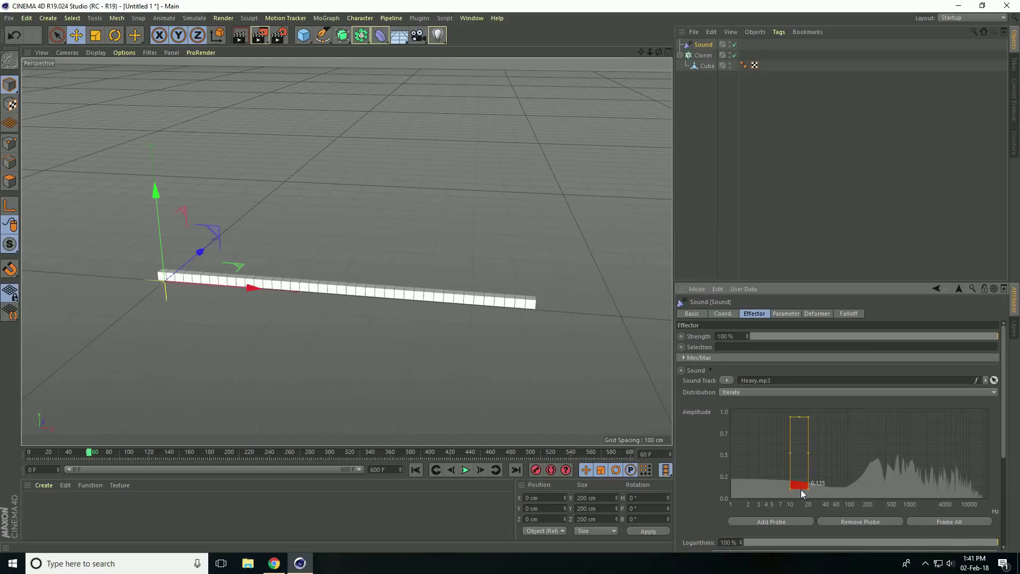
# - Stretch the Sound effector's probe vertically so that it spans the full amplitude range from 0.0 to 1.0
pyautogui.moveTo(801, 499); pyautogui.dragTo(802, 508)
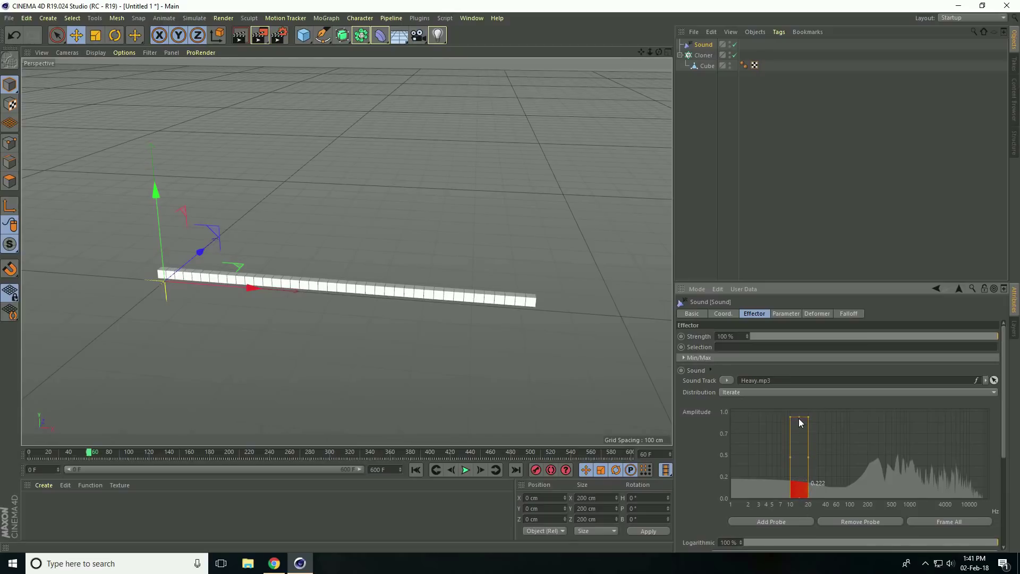
pyautogui.moveTo(799, 409); pyautogui.dragTo(798, 401)
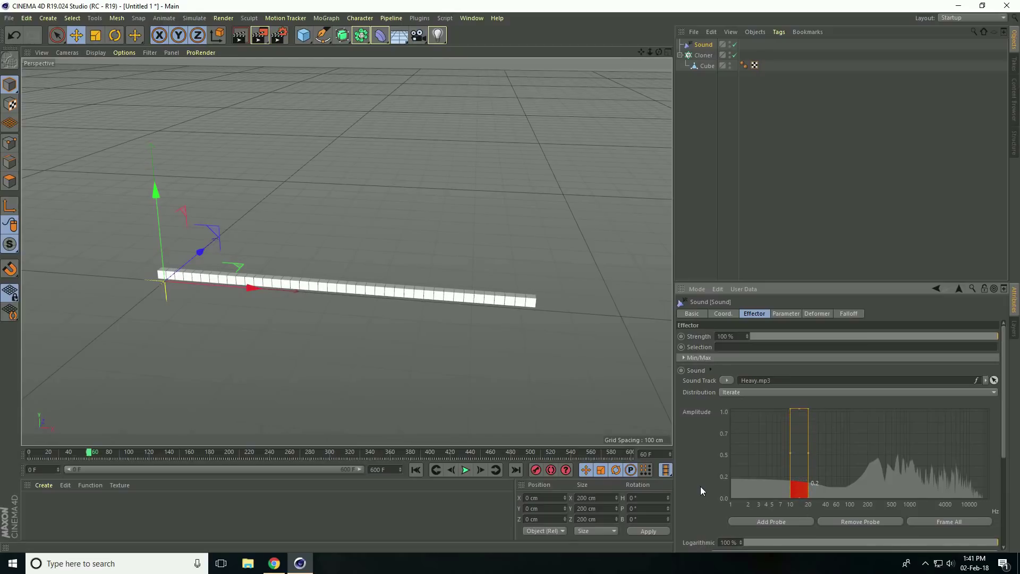
# - Set the sound probe's decay to 20% and its strength to 150%
pyautogui.scroll(-6, 700, 486)
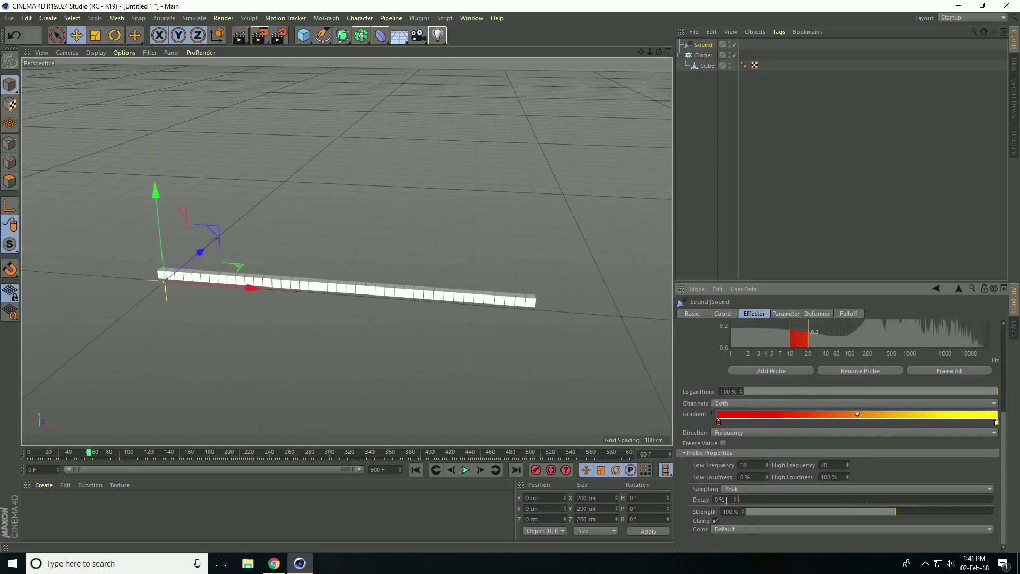
pyautogui.moveTo(726, 501); pyautogui.dragTo(692, 487)
pyautogui.write('20')
pyautogui.press('Return')
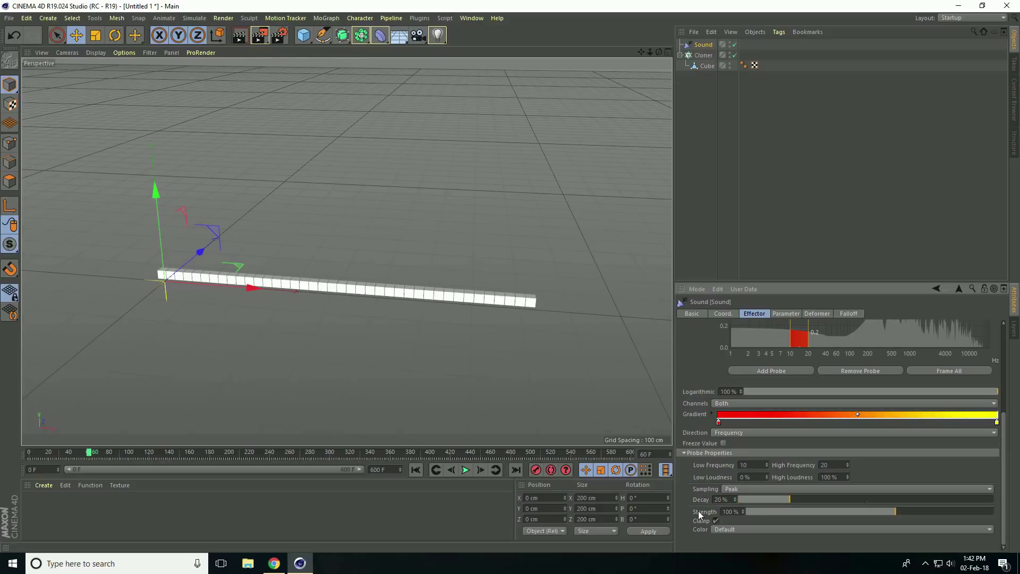
pyautogui.doubleClick(736, 512)
pyautogui.write('150')
pyautogui.press('Return')
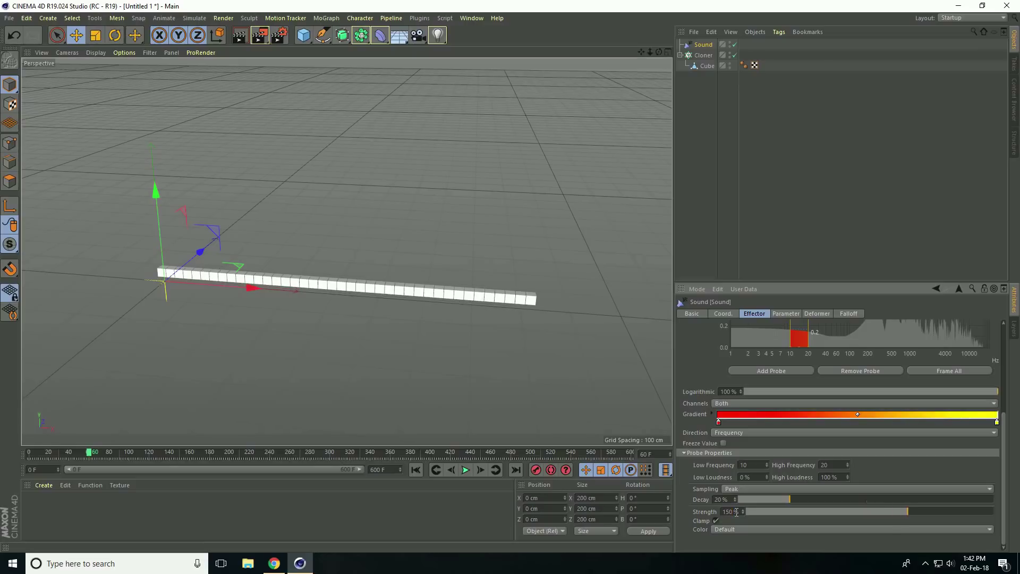
# - Make the Sound effector drive scale instead of position, with a Y scale of 1
pyautogui.click(785, 314)
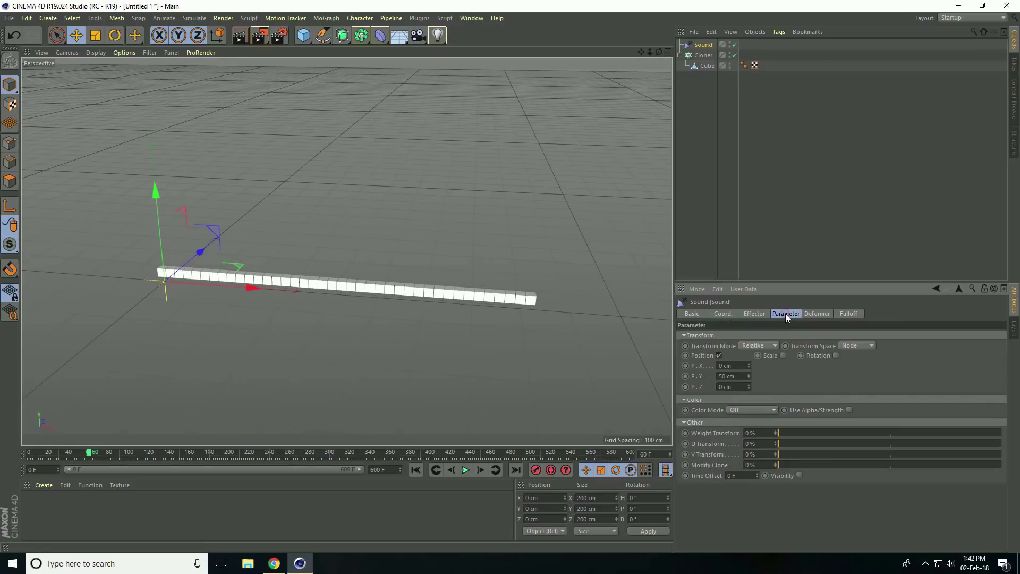
pyautogui.click(719, 355)
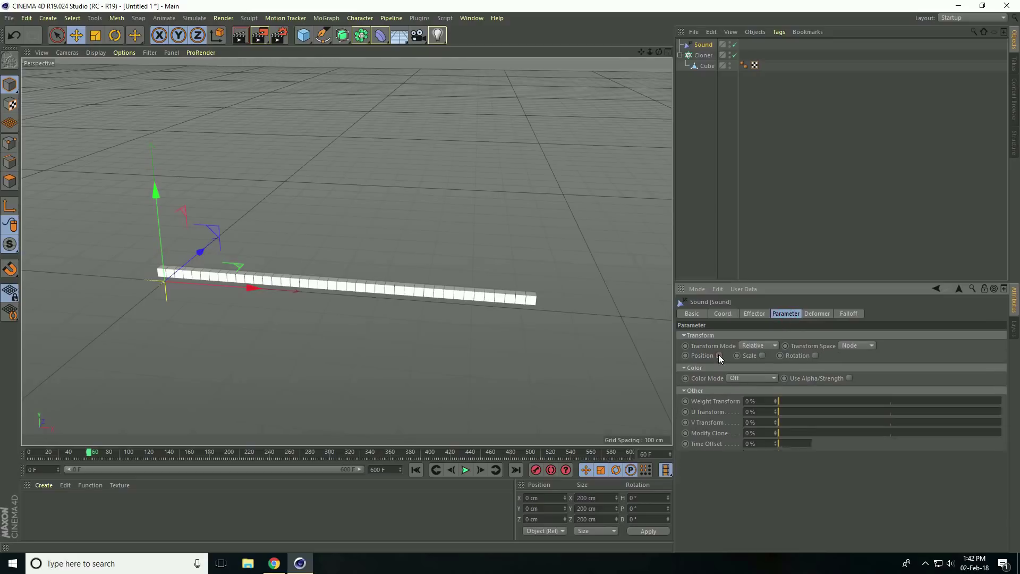
pyautogui.click(762, 355)
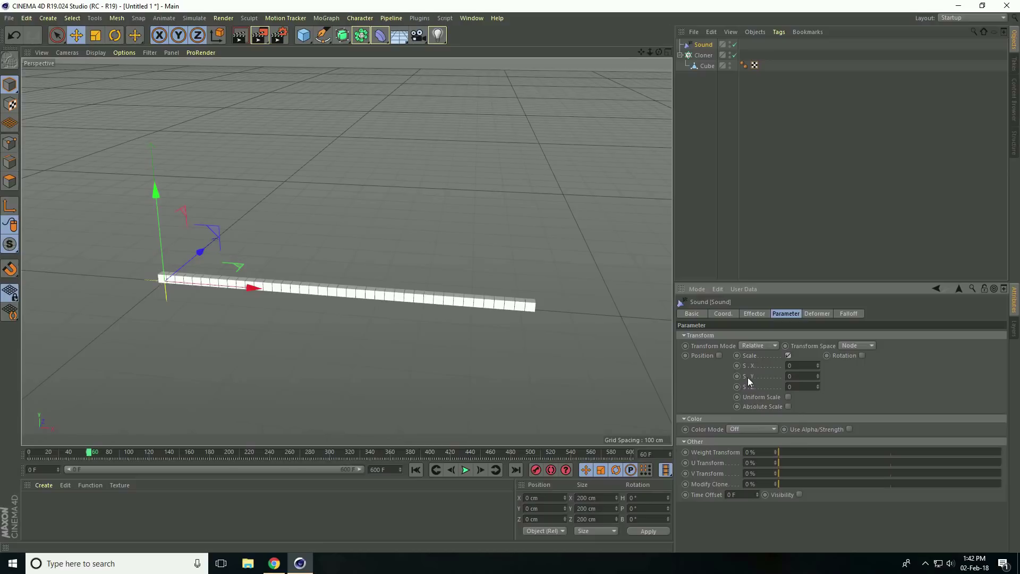
pyautogui.moveTo(808, 376); pyautogui.dragTo(775, 380)
pyautogui.write('1')
pyautogui.press('Return')
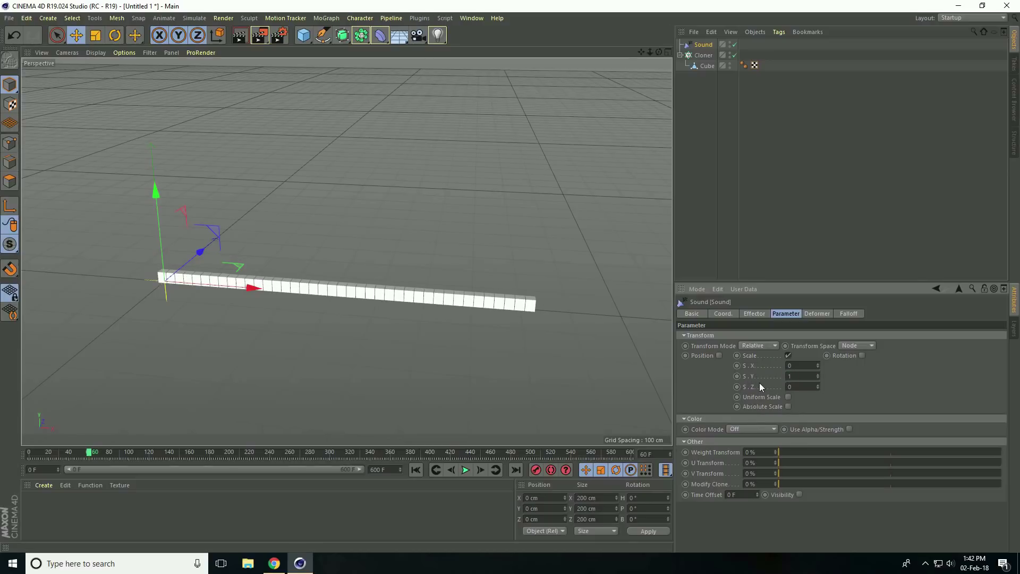
# - Play the animation to check how the cubes scale with the sound, stop it and return to the first frame
pyautogui.keyDown('alt'); pyautogui.moveTo(396, 369); pyautogui.dragTo(413, 362); pyautogui.keyUp('alt')
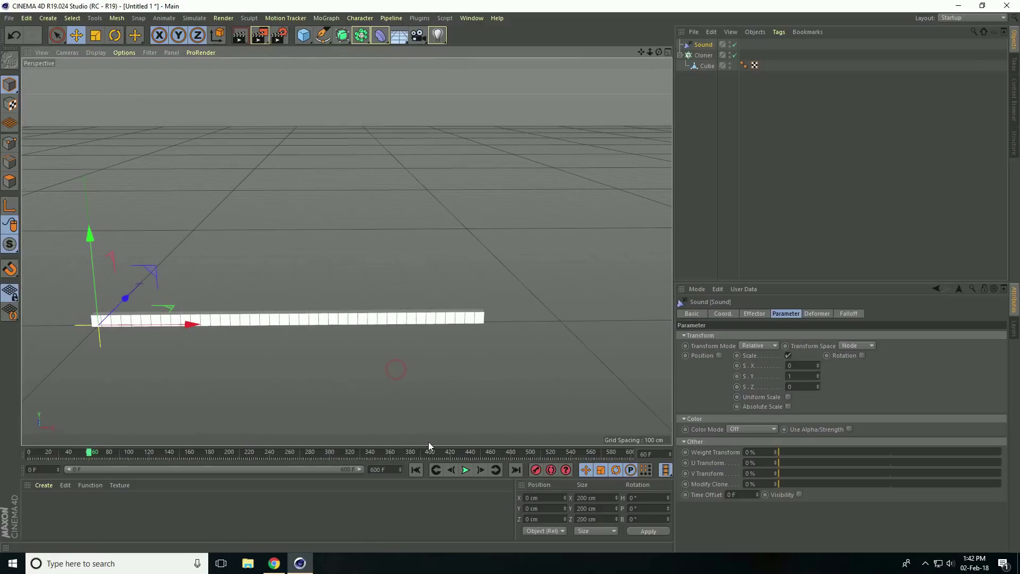
pyautogui.click(467, 470)
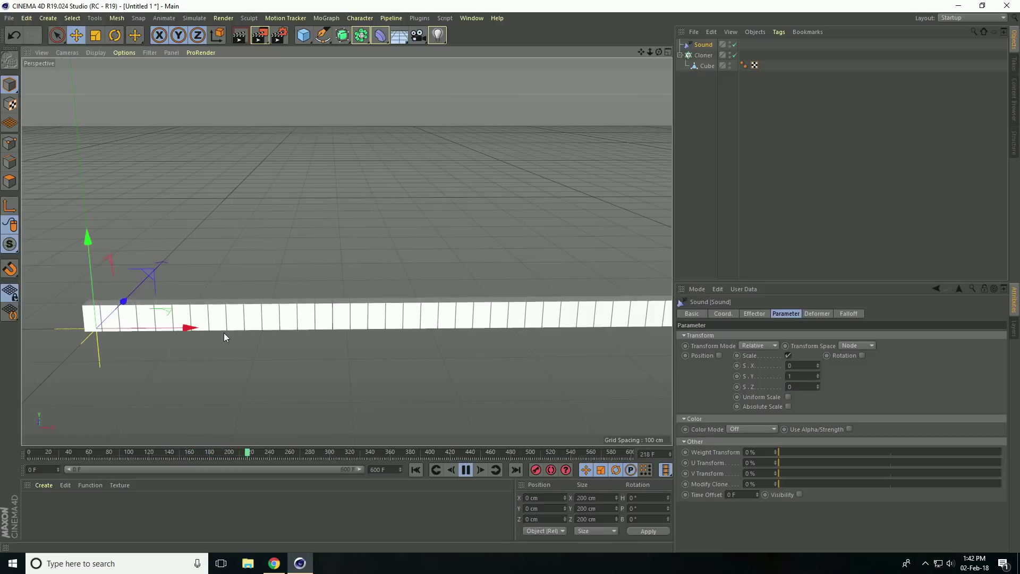
pyautogui.click(465, 470)
pyautogui.click(417, 470)
# - Add a Random effector to the Cloner
pyautogui.keyDown('alt'); pyautogui.moveTo(212, 346); pyautogui.dragTo(154, 364, button='right'); pyautogui.keyUp('alt')
pyautogui.keyDown('alt'); pyautogui.moveTo(286, 358); pyautogui.dragTo(275, 363); pyautogui.keyUp('alt')
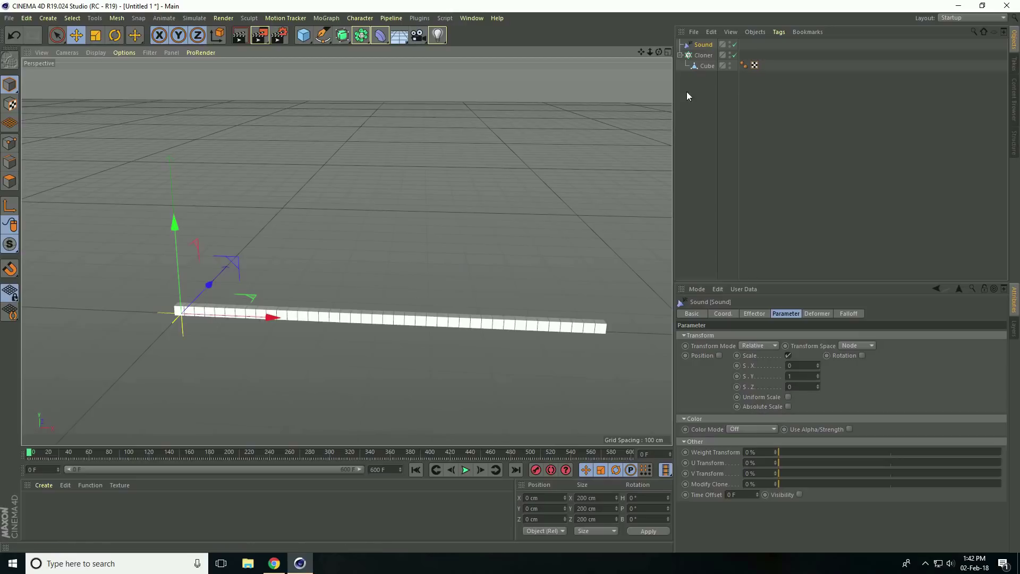
pyautogui.click(704, 56)
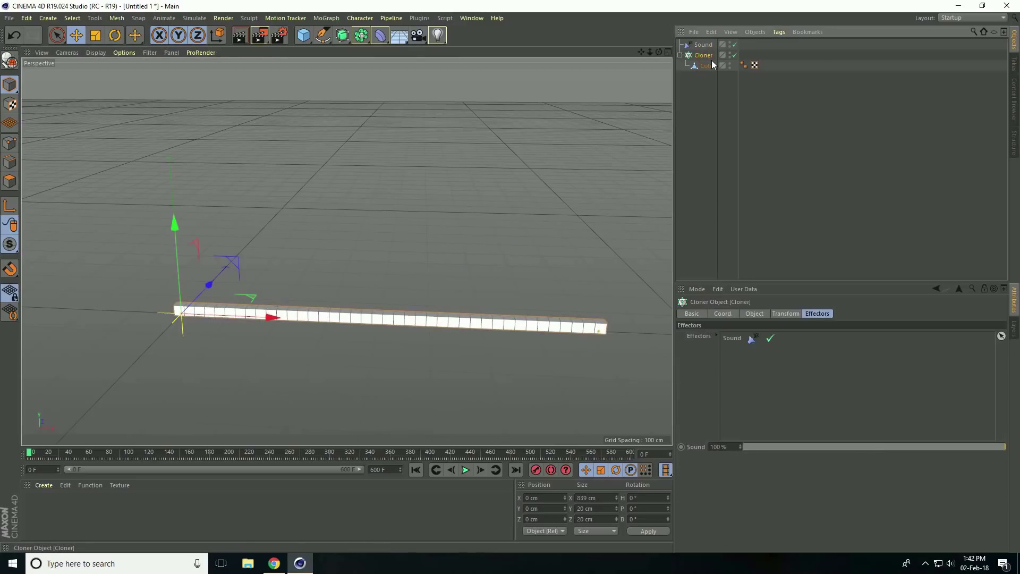
pyautogui.click(327, 19)
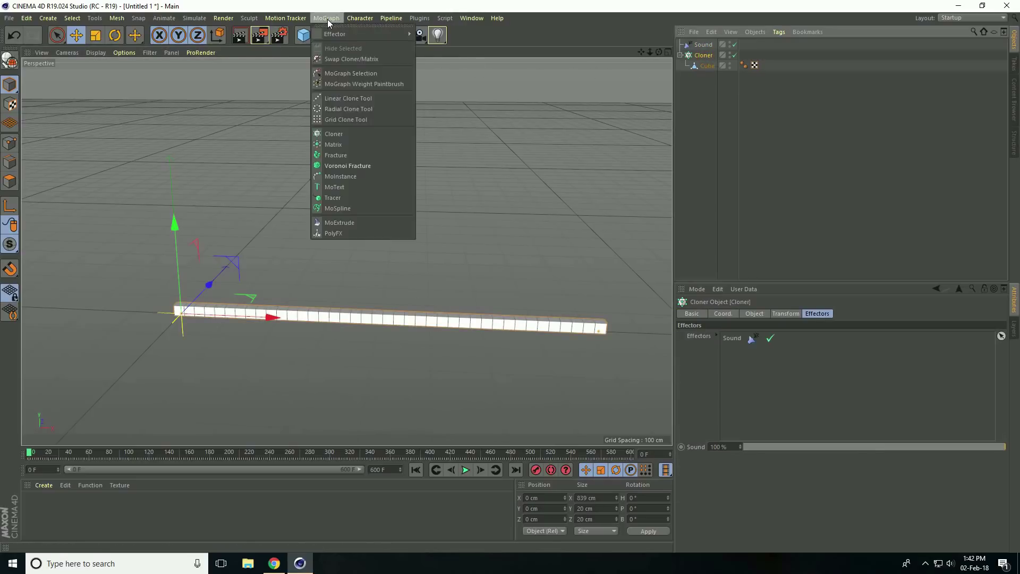
pyautogui.moveTo(328, 33)
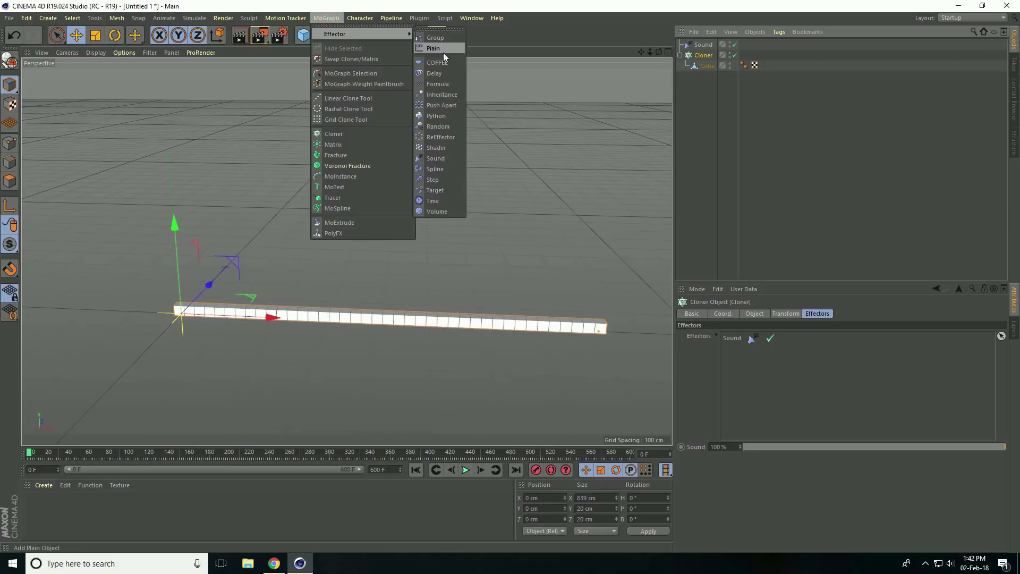
pyautogui.click(435, 126)
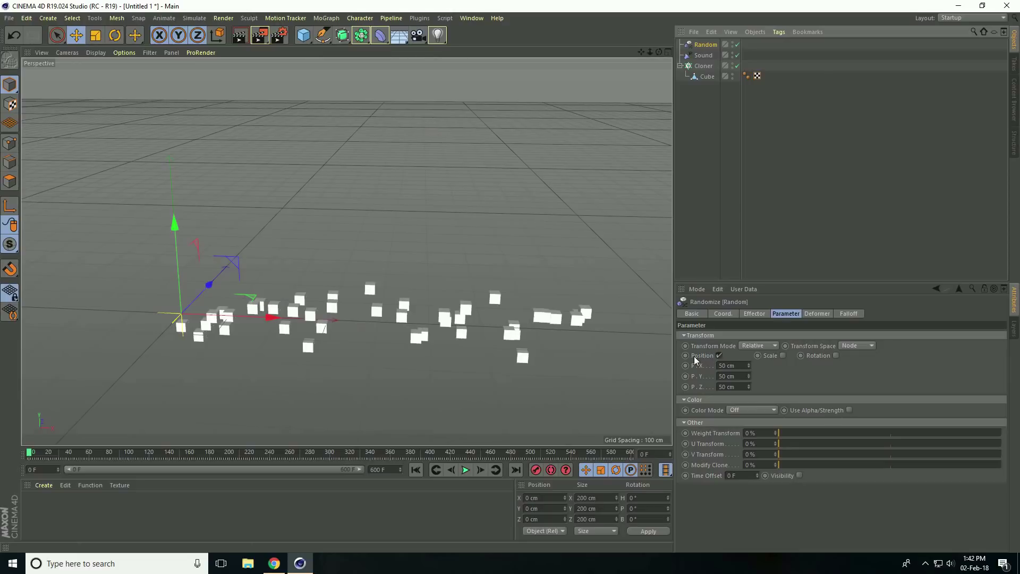
# - Make the Random effector vary scale instead of position, with a Y scale of 5
pyautogui.click(720, 356)
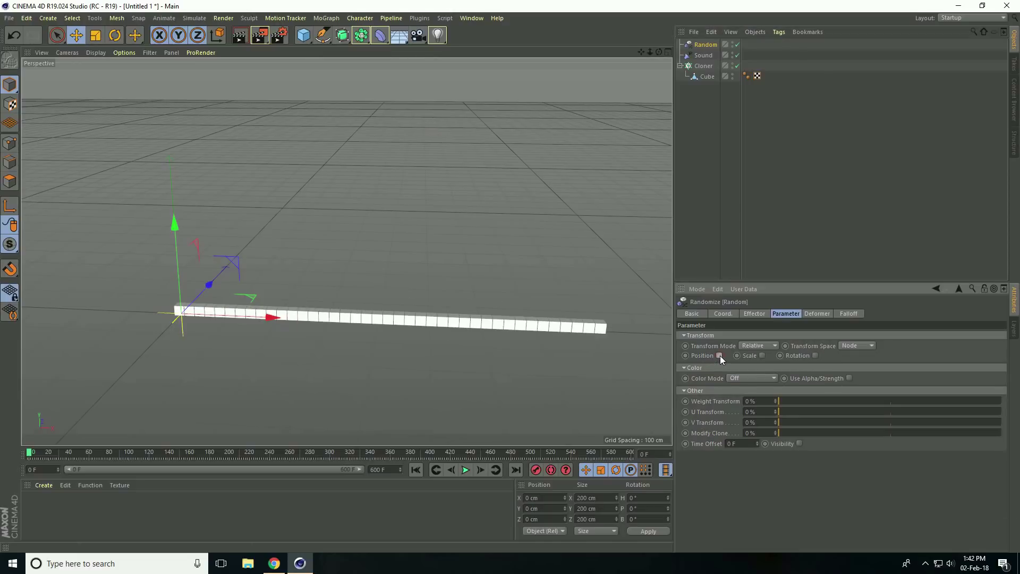
pyautogui.click(762, 355)
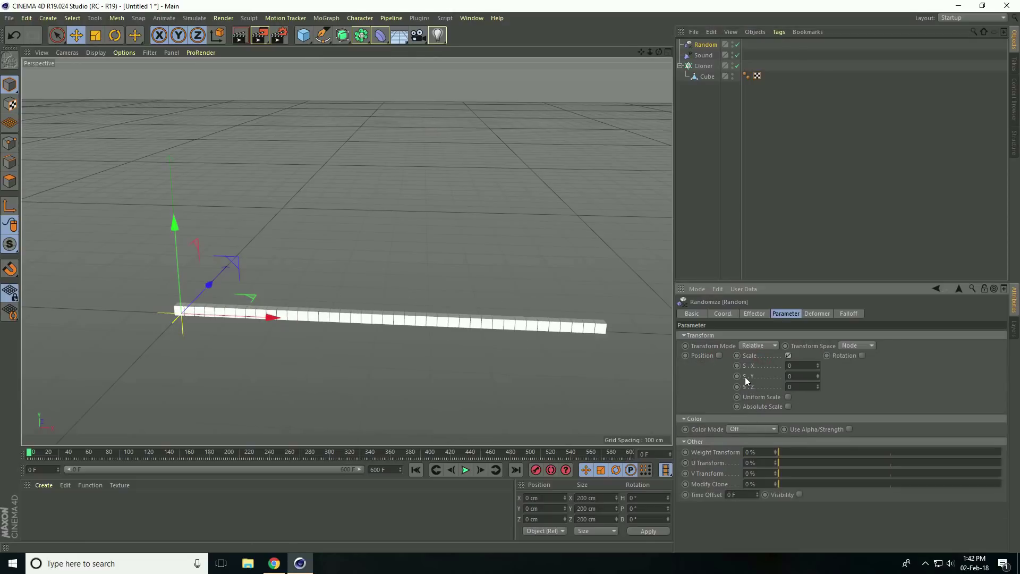
pyautogui.moveTo(811, 376); pyautogui.dragTo(760, 379)
pyautogui.write('5')
pyautogui.press('Return')
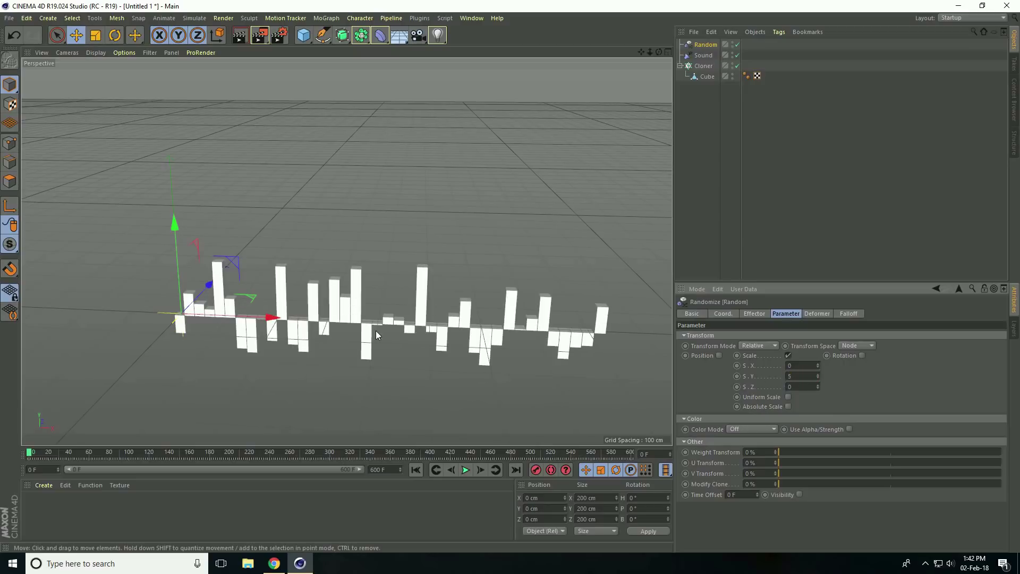
# - Enable Absolute Scale on the Random effector and play the animation briefly to check the bars
pyautogui.scroll(3, 373, 328)
pyautogui.moveTo(372, 328)
pyautogui.keyDown('alt'); pyautogui.mouseDown()
pyautogui.moveTo(453, 307)
pyautogui.moveTo(370, 319)
pyautogui.mouseUp(); pyautogui.keyUp('alt')
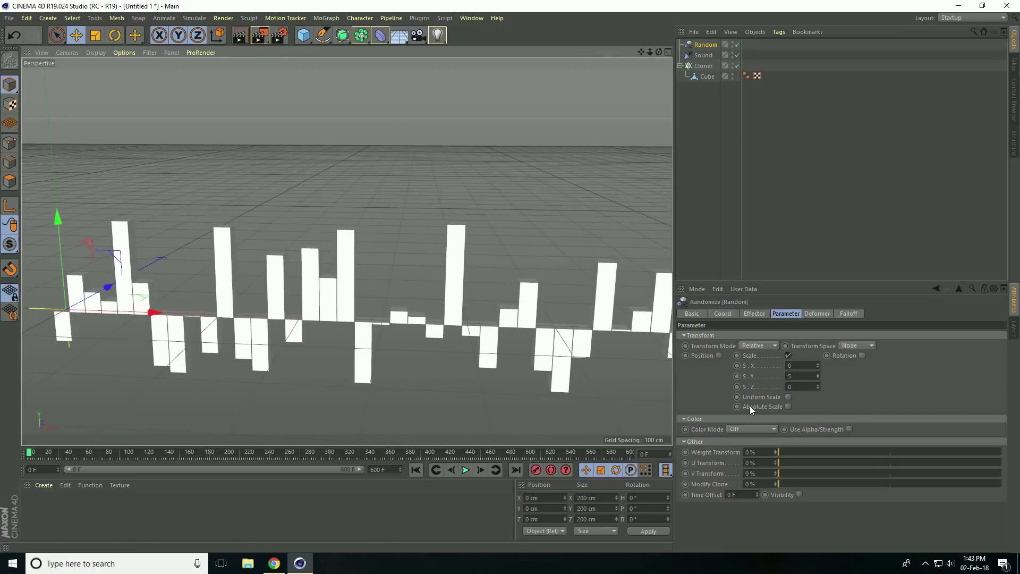
pyautogui.click(788, 406)
pyautogui.scroll(-3, 165, 301)
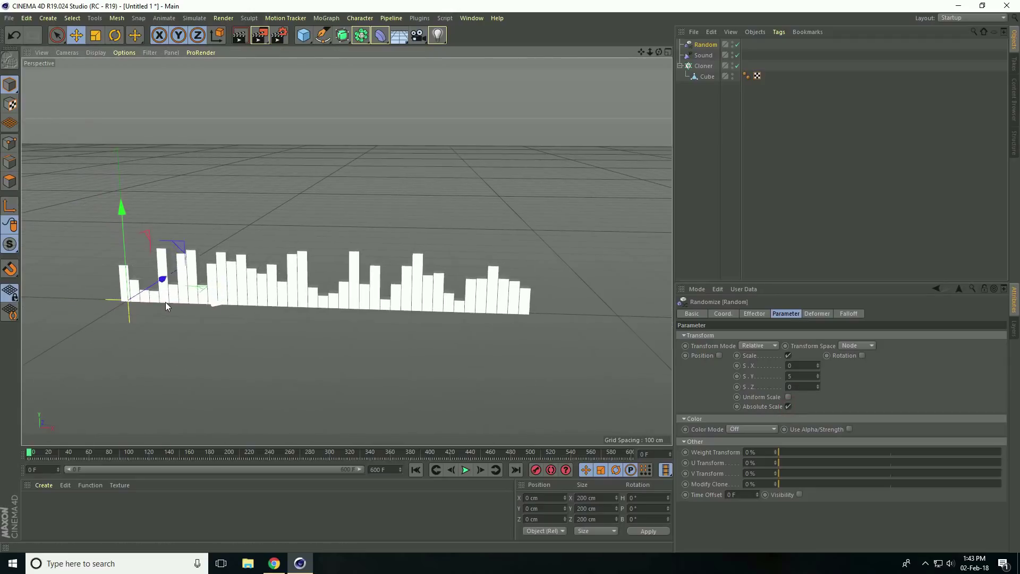
pyautogui.click(465, 469)
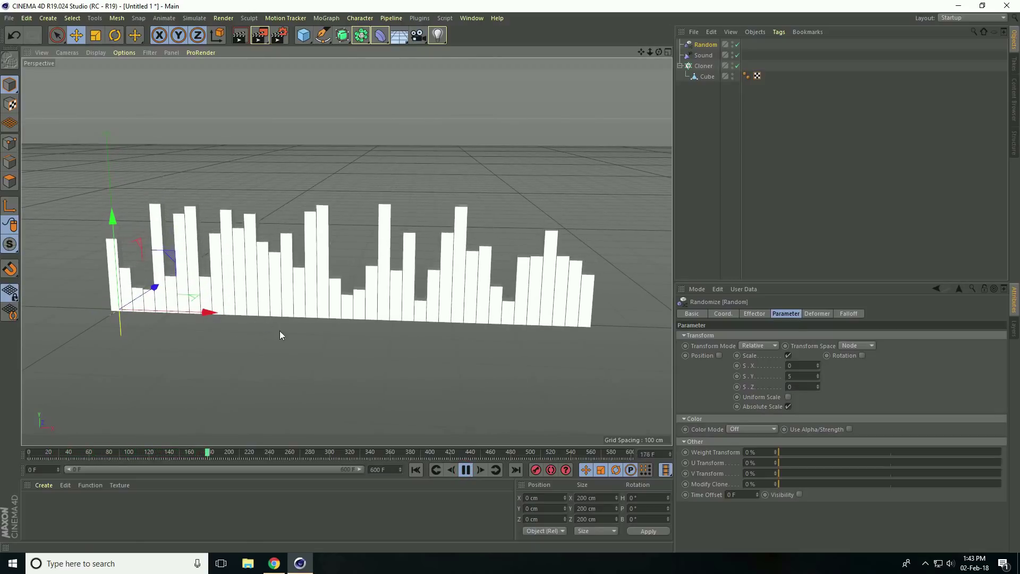
pyautogui.click(467, 469)
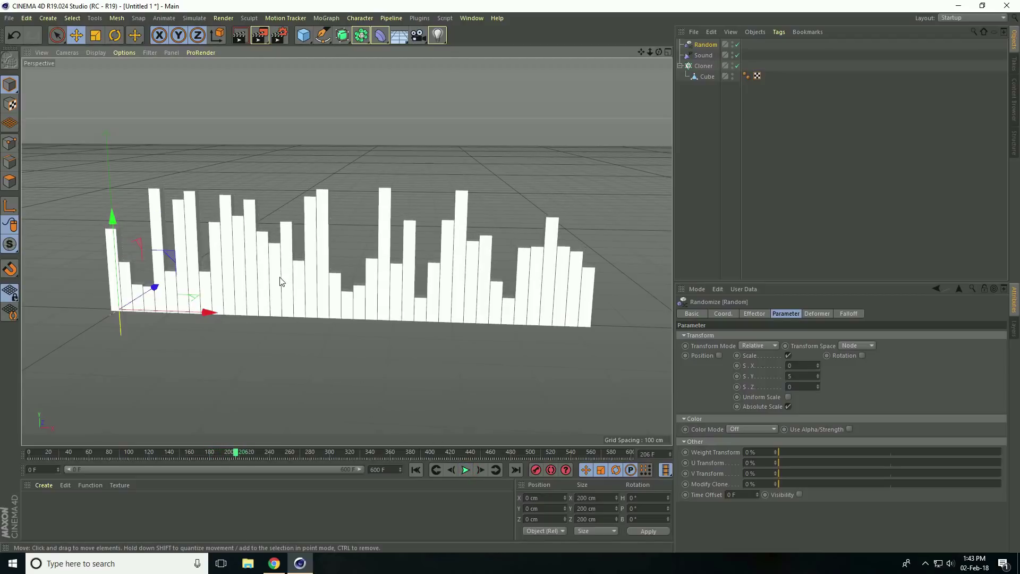
# - Set the Random effector's random mode to Noise with an animation speed of 75%
pyautogui.click(758, 316)
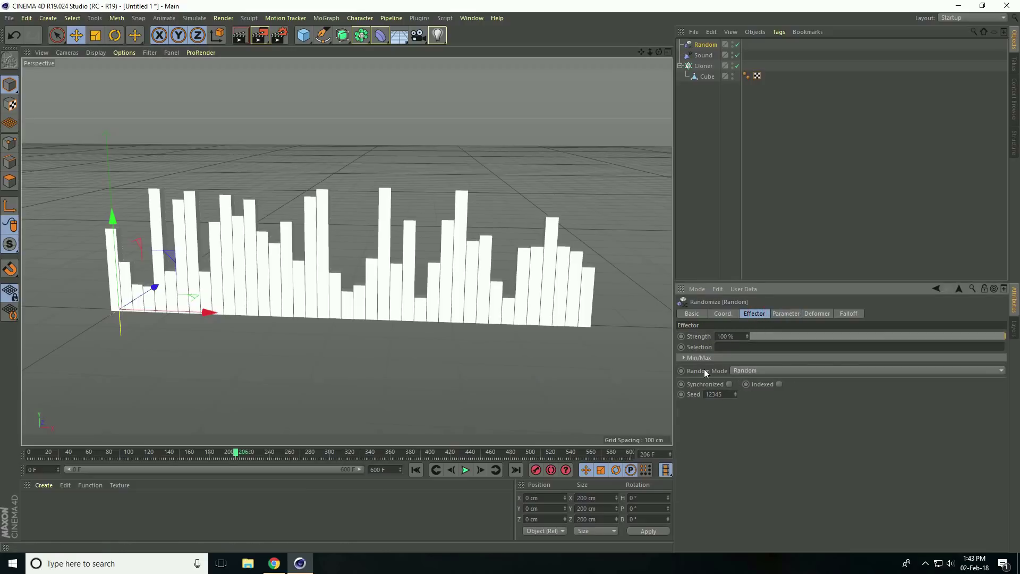
pyautogui.click(750, 370)
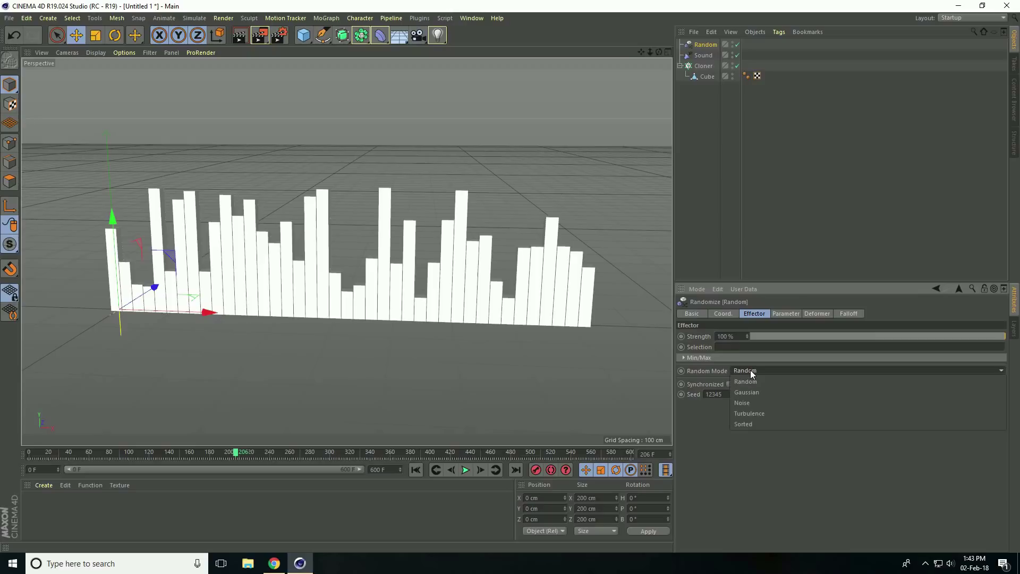
pyautogui.click(745, 404)
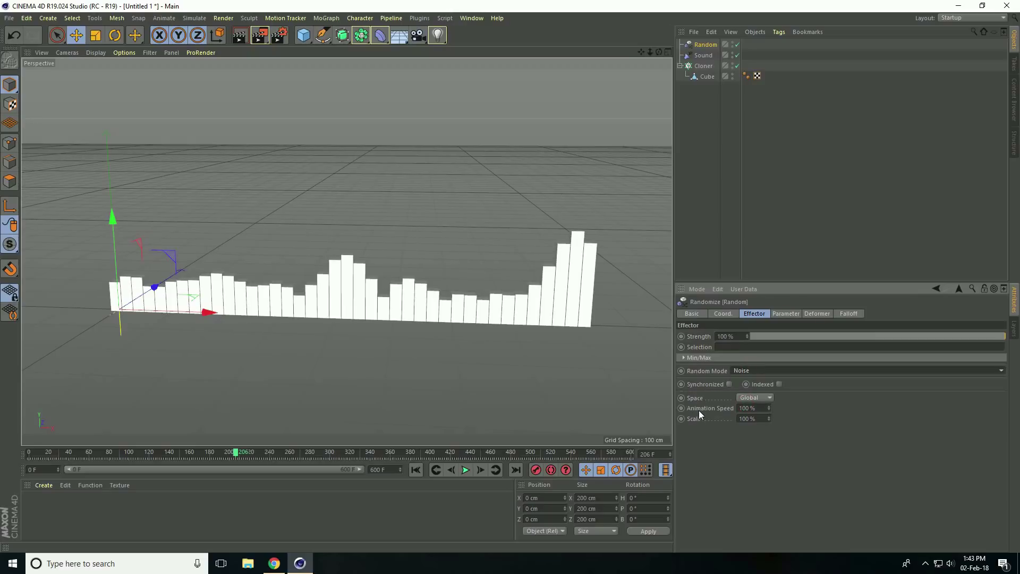
pyautogui.doubleClick(745, 408)
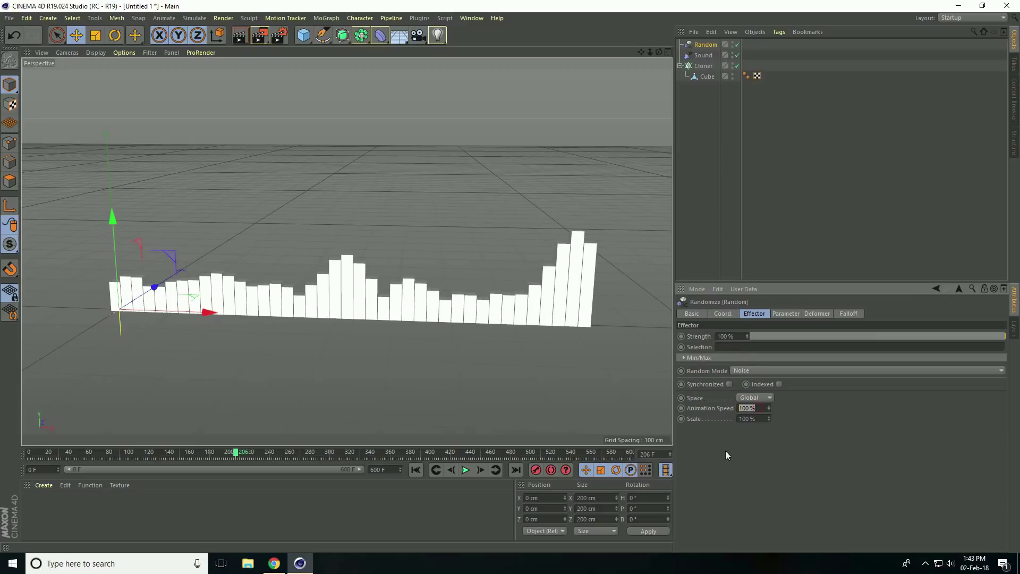
pyautogui.write('75')
pyautogui.press('Return')
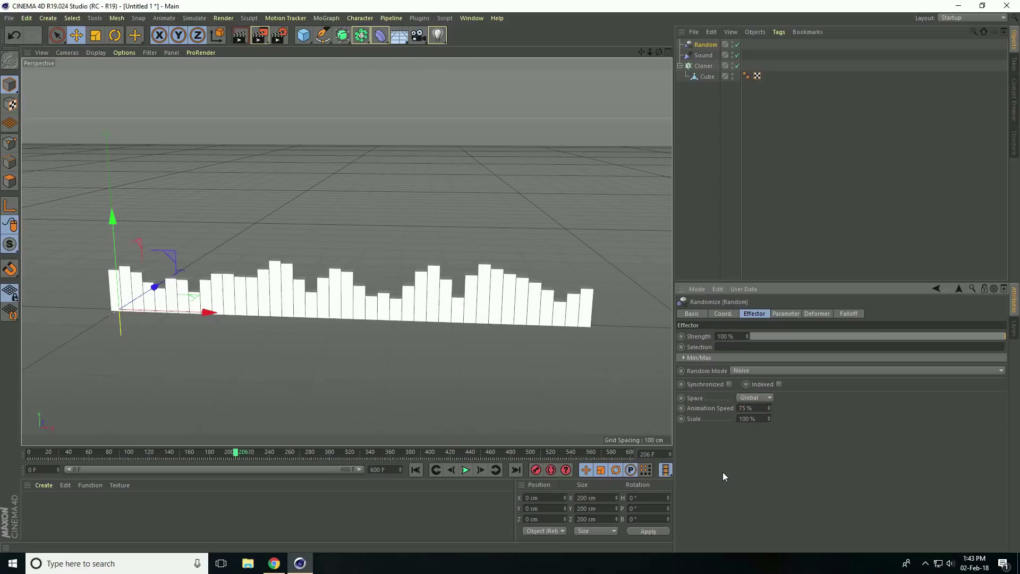
# - Play the animation from the first frame to review the noise-driven bars, stop it and return to the start
pyautogui.click(416, 470)
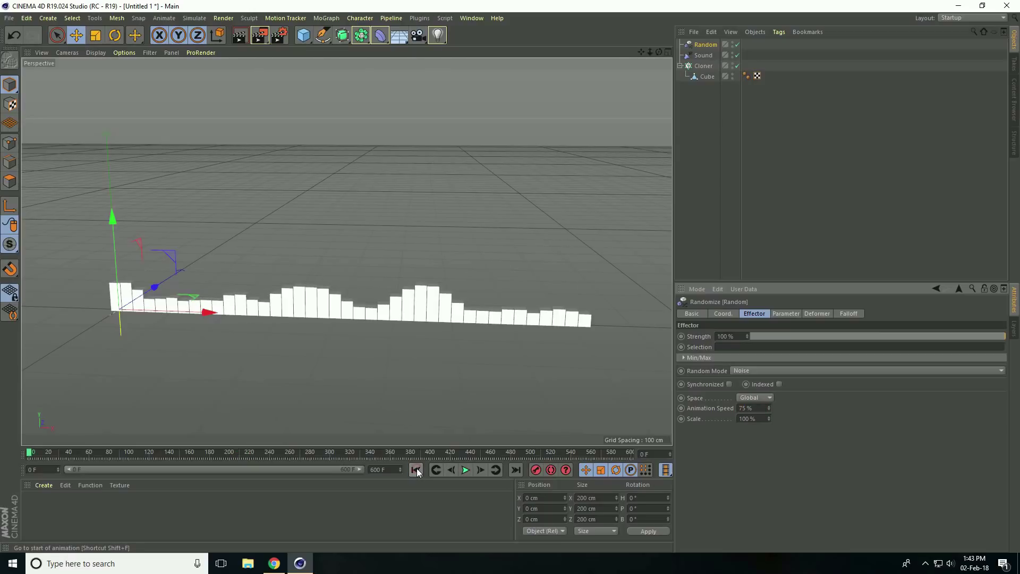
pyautogui.click(465, 470)
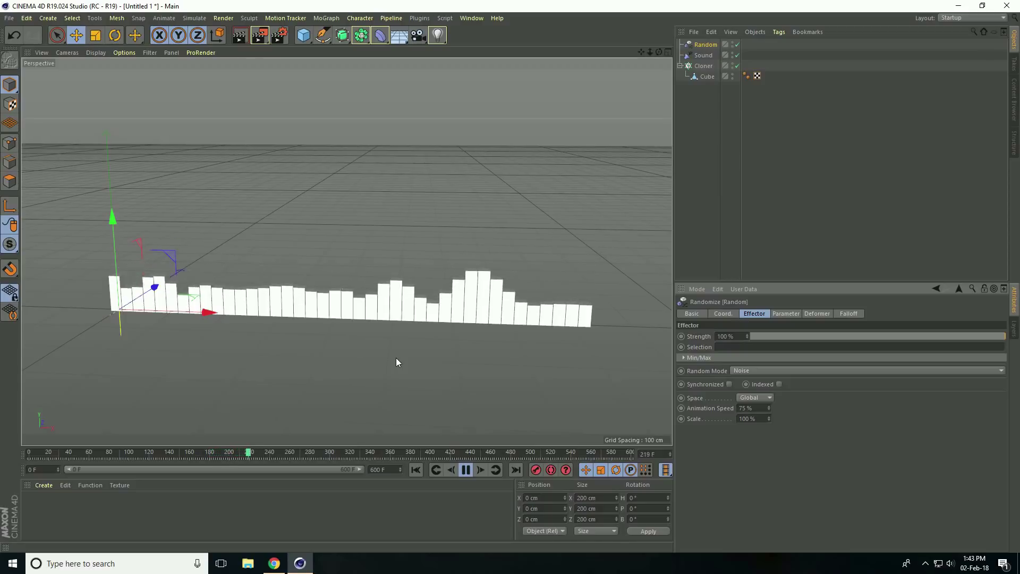
pyautogui.click(466, 470)
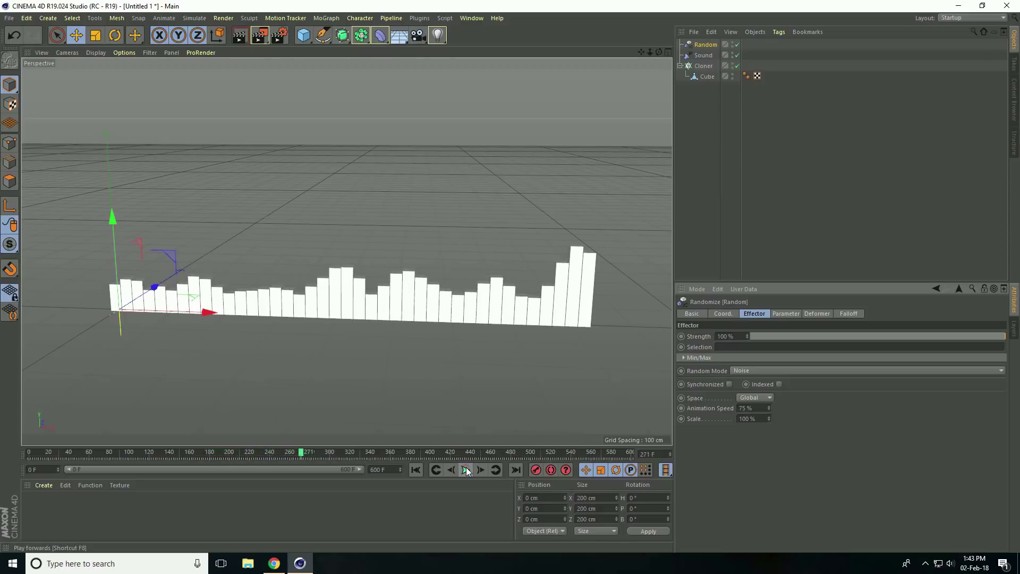
pyautogui.click(415, 469)
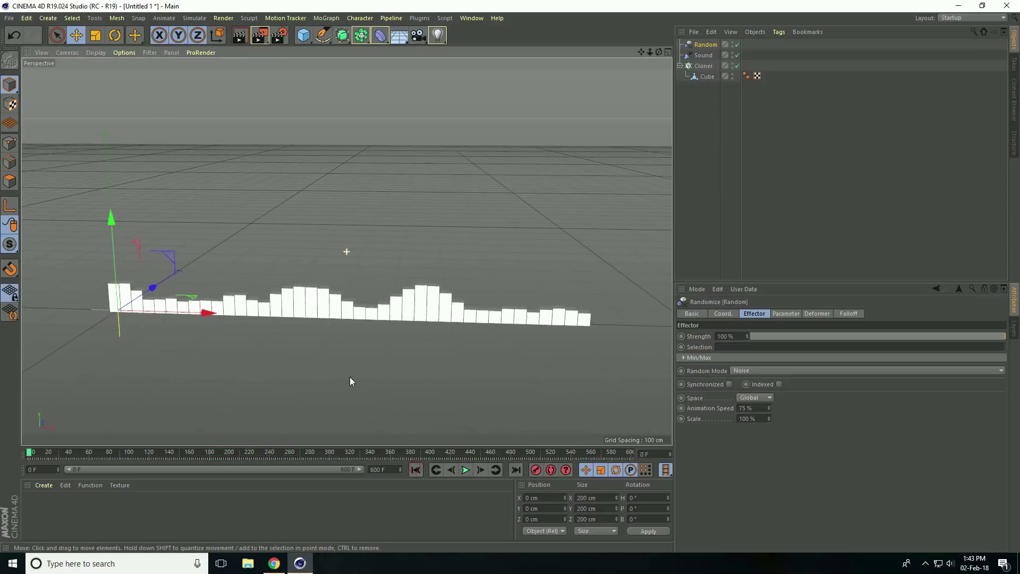
# - Duplicate the Sound effector
pyautogui.keyDown('alt'); pyautogui.moveTo(350, 377); pyautogui.dragTo(375, 379); pyautogui.keyUp('alt')
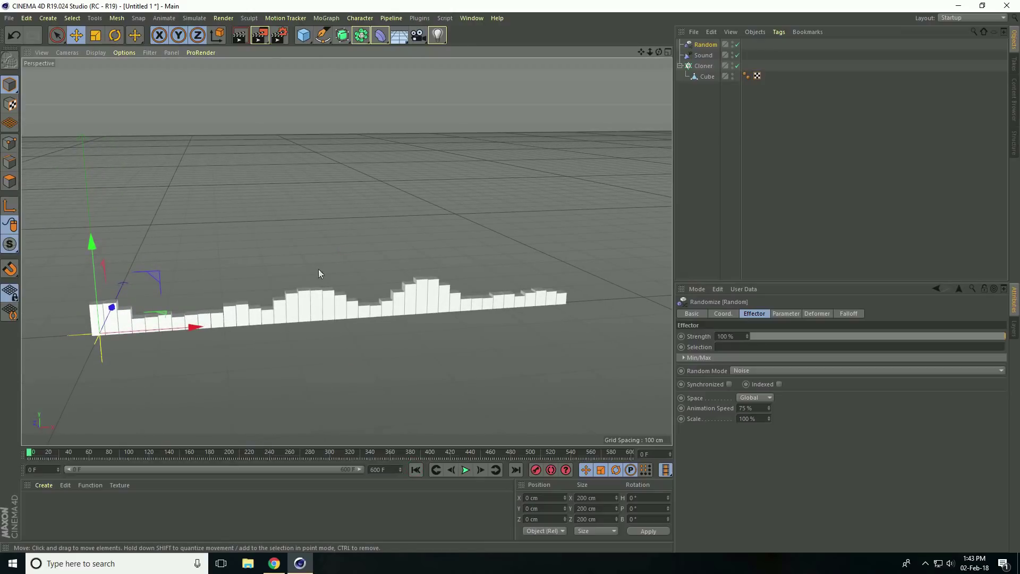
pyautogui.click(710, 56)
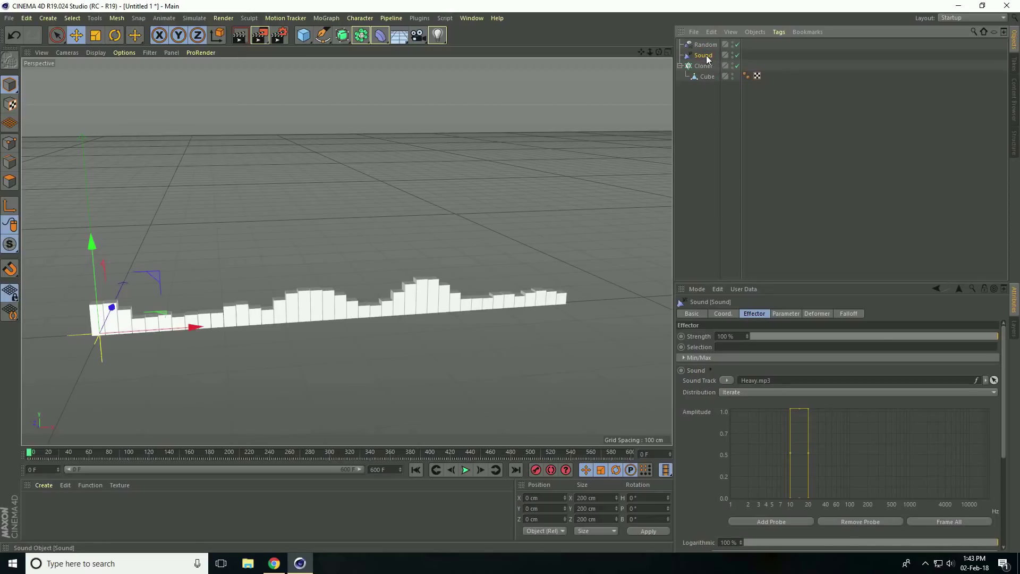
pyautogui.hotkey('ctrl', 'v')
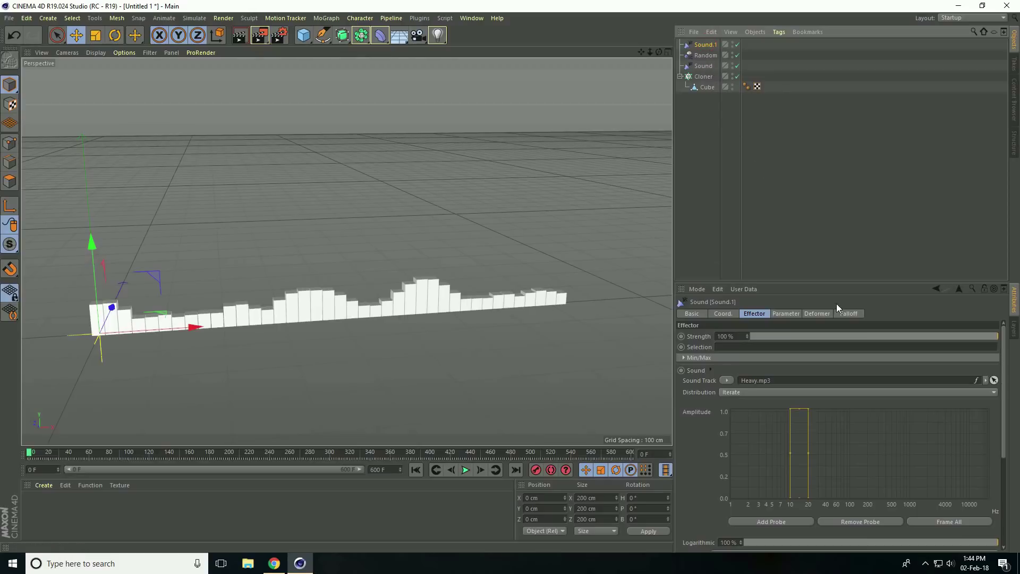
# - Set the duplicated Sound effector's falloff shape to Sphere and move the effector along X to about 162 cm
pyautogui.click(853, 314)
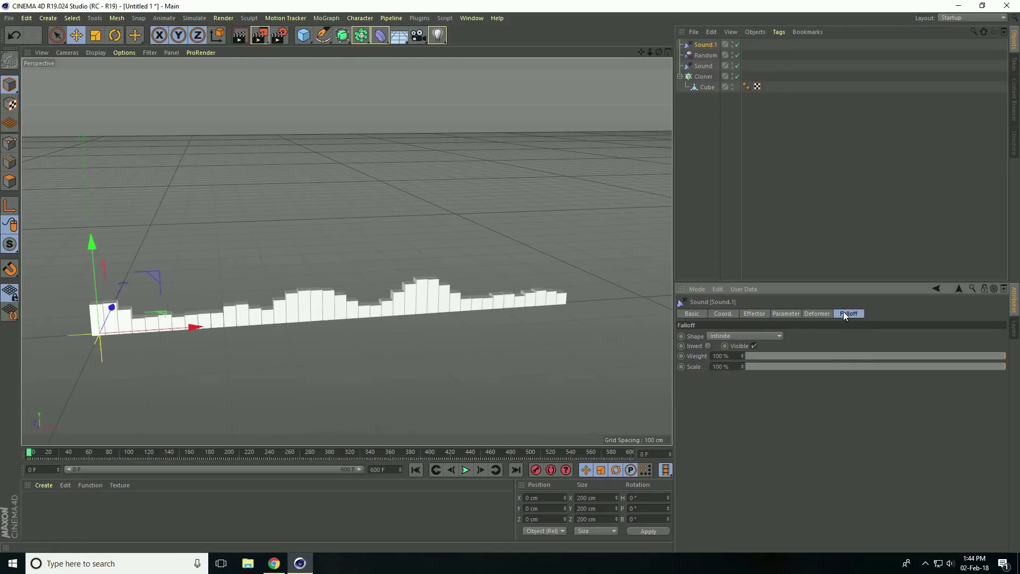
pyautogui.click(724, 336)
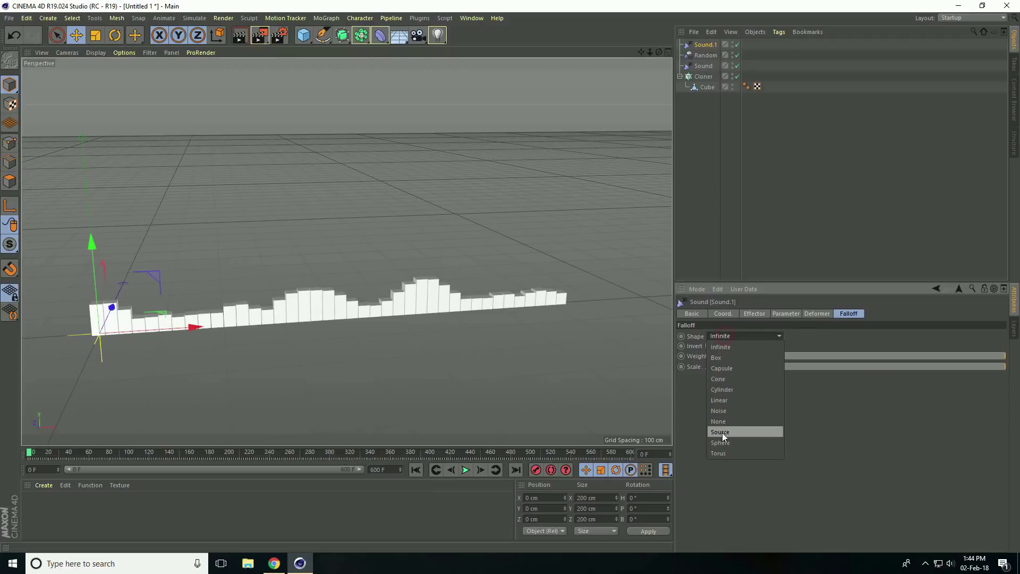
pyautogui.click(710, 441)
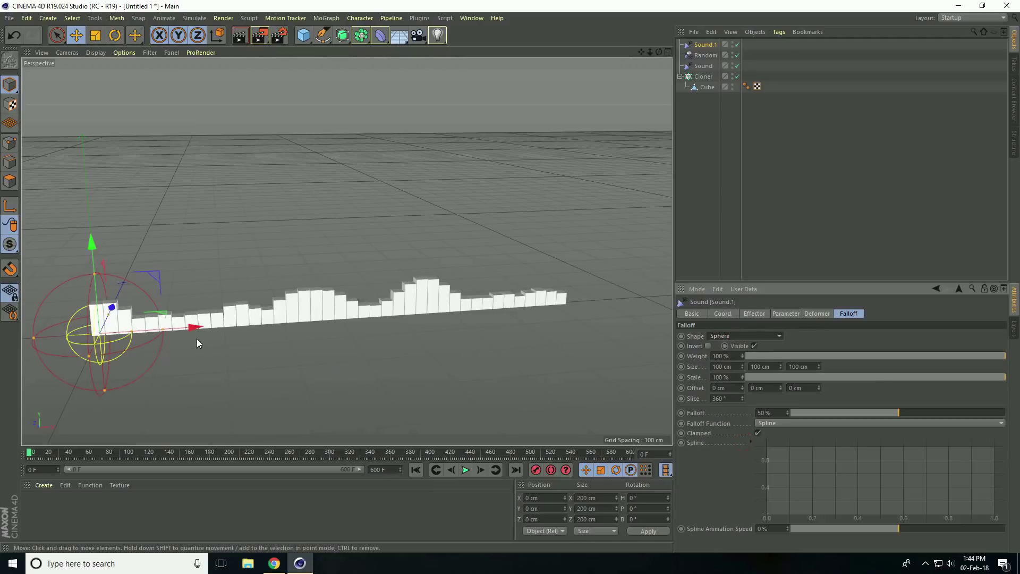
pyautogui.moveTo(190, 330); pyautogui.dragTo(291, 322)
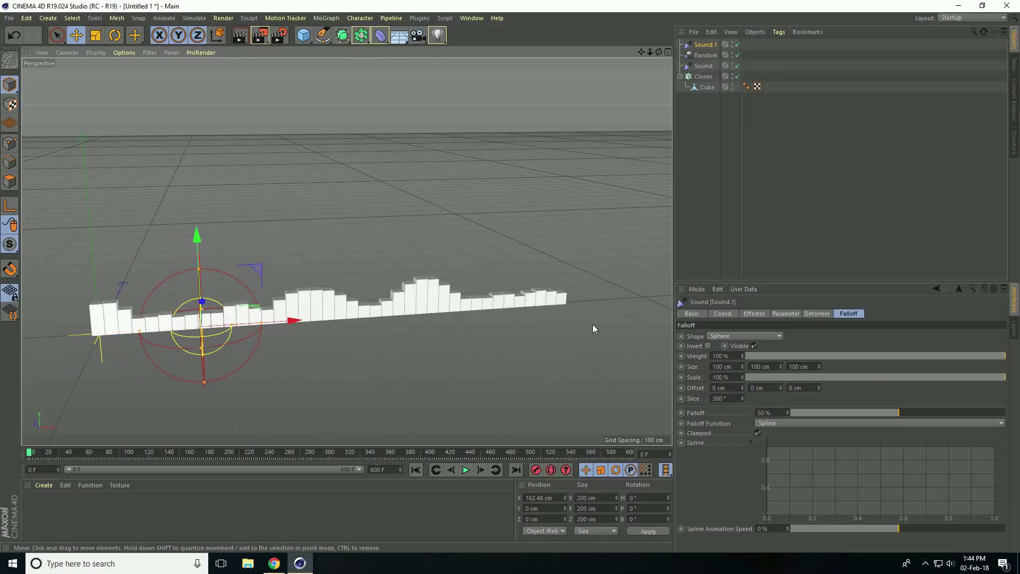
# - Set the probe strength of the duplicated Sound effector to 250%
pyautogui.click(757, 316)
pyautogui.scroll(-6, 708, 464)
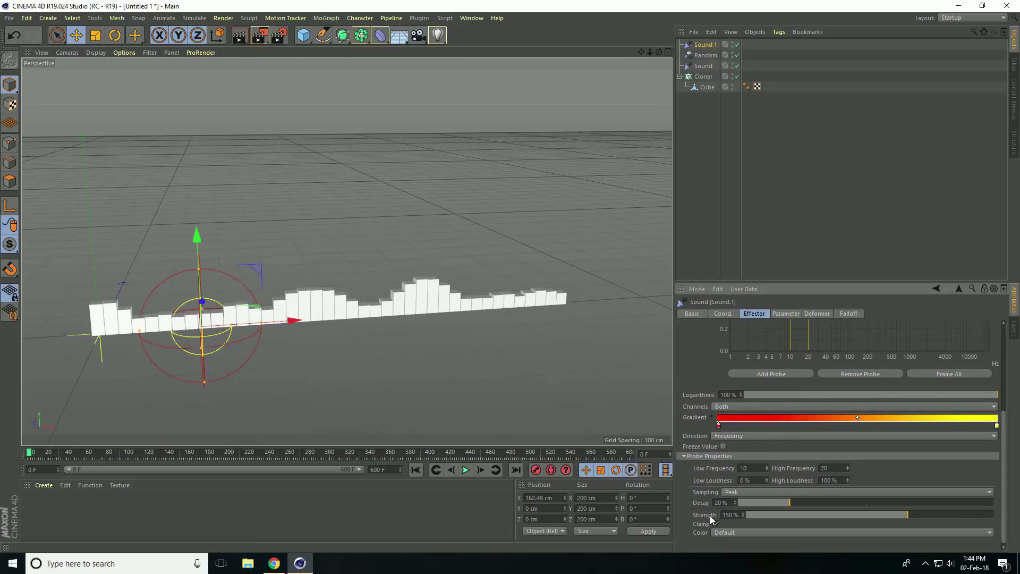
pyautogui.doubleClick(728, 514)
pyautogui.write('250')
pyautogui.press('Return')
# - Add the Sound.1 effector to the Cloner's list of effectors
pyautogui.click(705, 77)
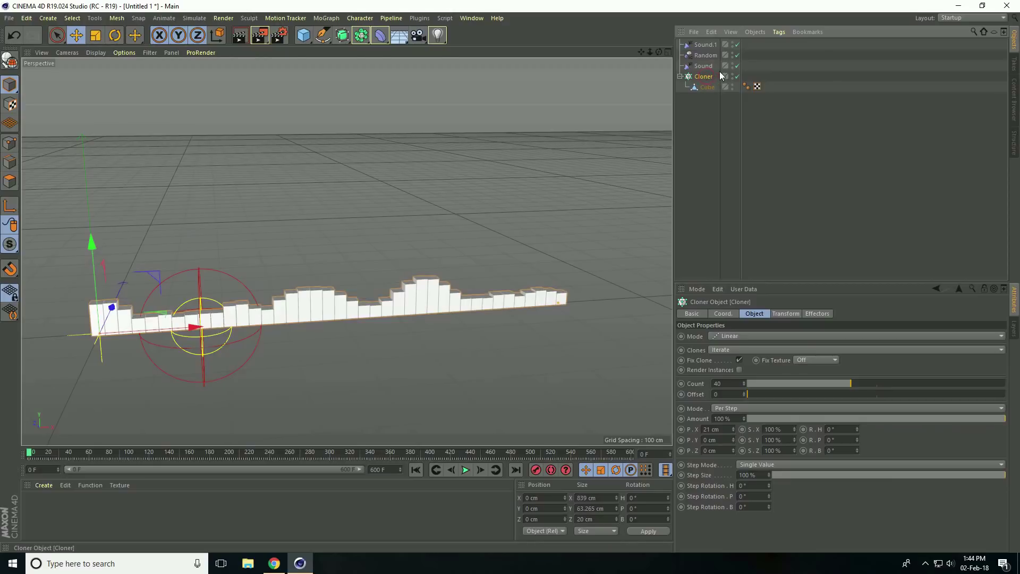
pyautogui.click(816, 314)
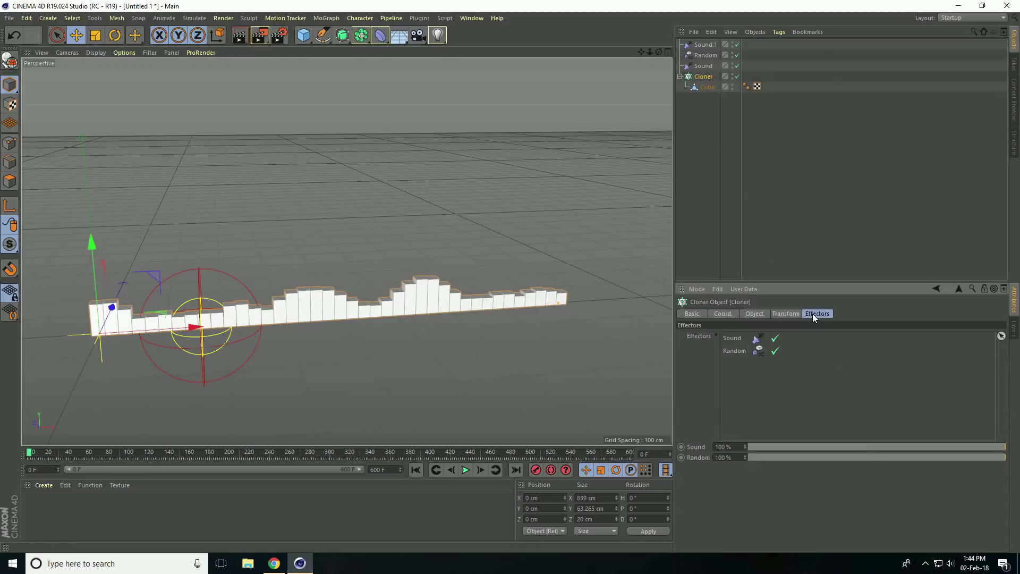
pyautogui.click(705, 45)
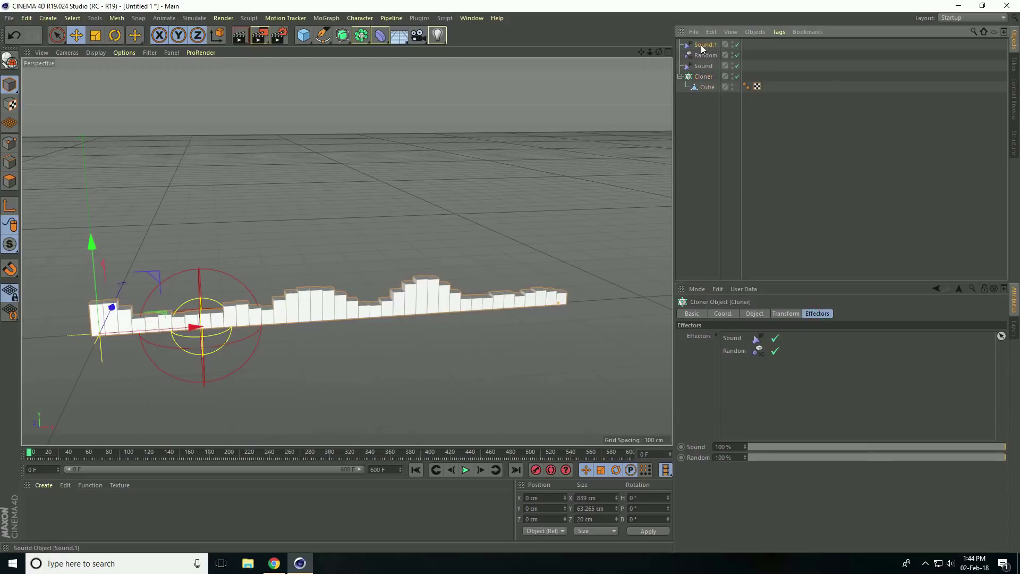
pyautogui.click(704, 76)
pyautogui.moveTo(703, 46); pyautogui.dragTo(757, 412)
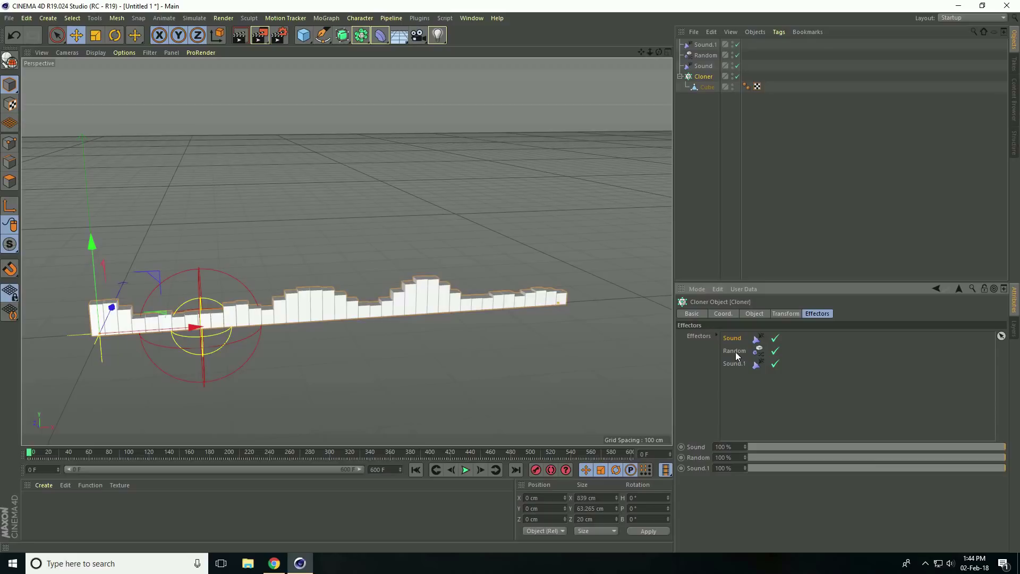
# - Play the animation to review the effect of Sound.1 on the bars, stop it and return to the first frame
pyautogui.click(704, 46)
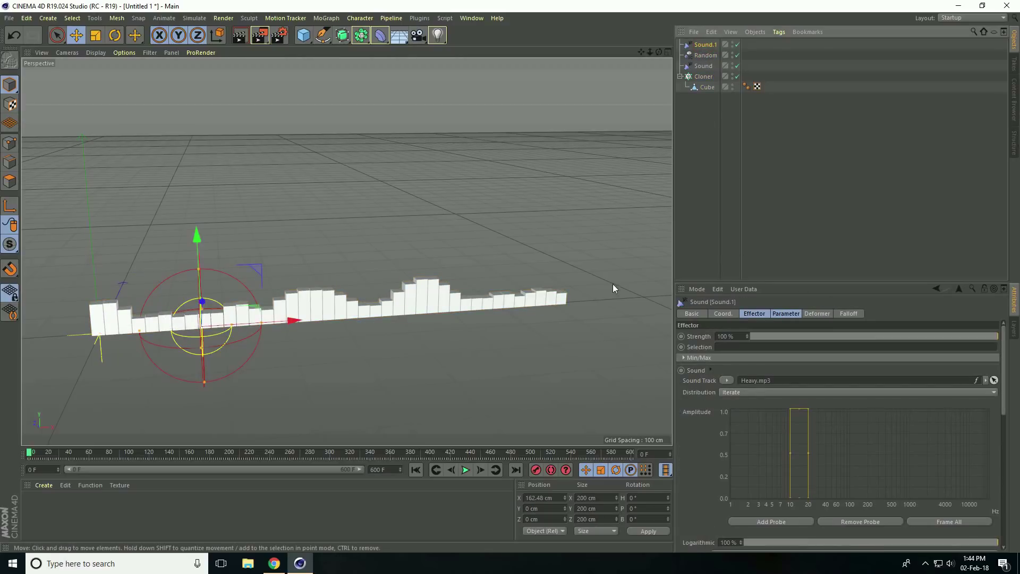
pyautogui.click(466, 470)
pyautogui.scroll(-2, 431, 401)
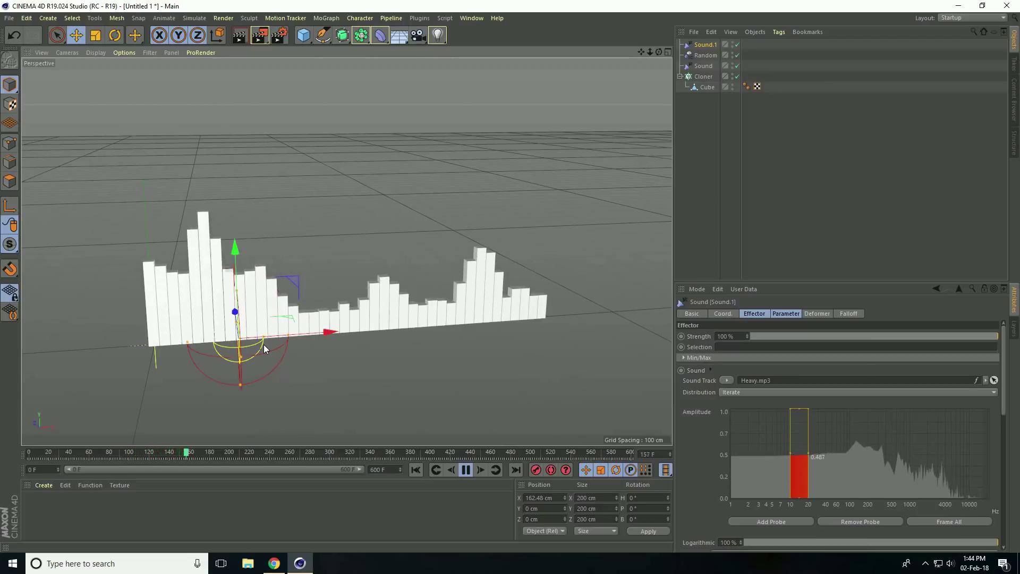
pyautogui.click(466, 470)
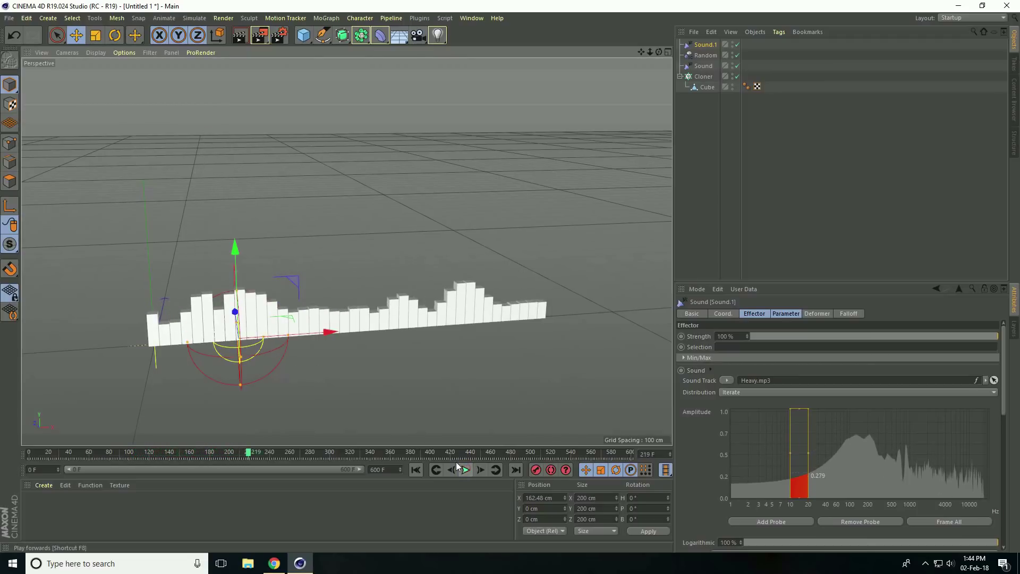
pyautogui.click(415, 469)
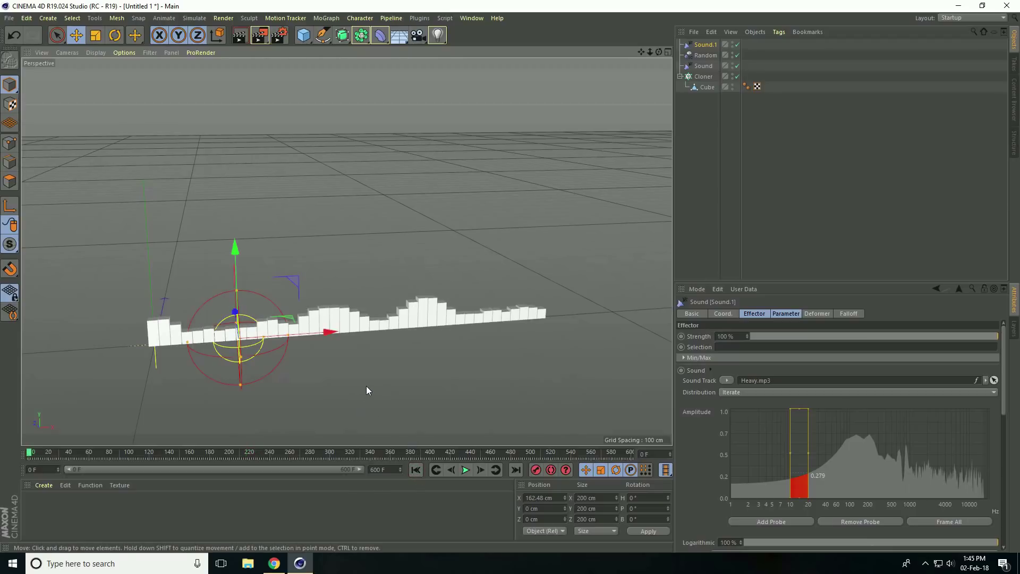
# - Create a new material, load a Gradient shader as its color texture and open the shader's settings
pyautogui.click(44, 486)
pyautogui.click(80, 394)
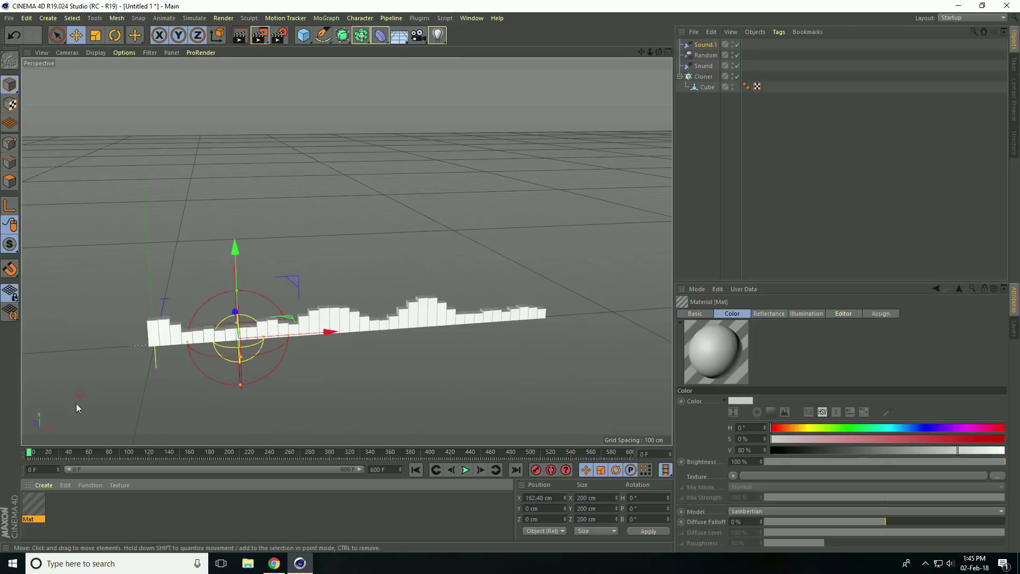
pyautogui.doubleClick(36, 504)
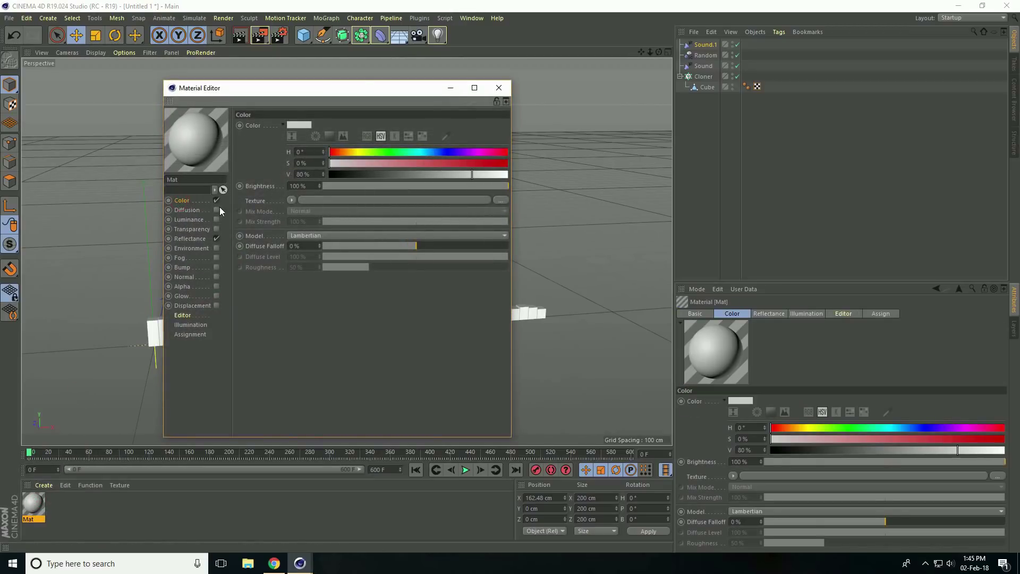
pyautogui.click(291, 200)
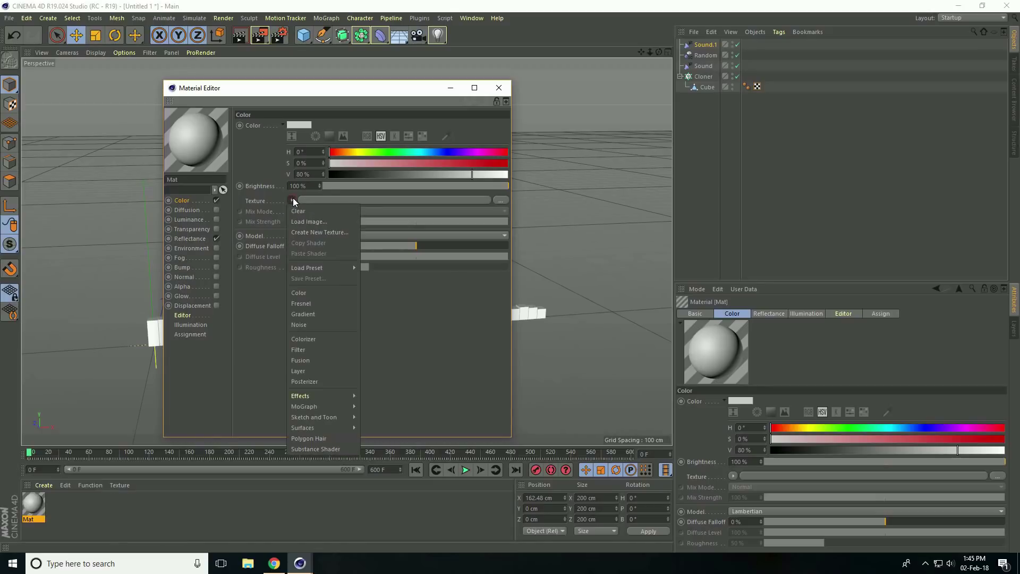
pyautogui.click(319, 314)
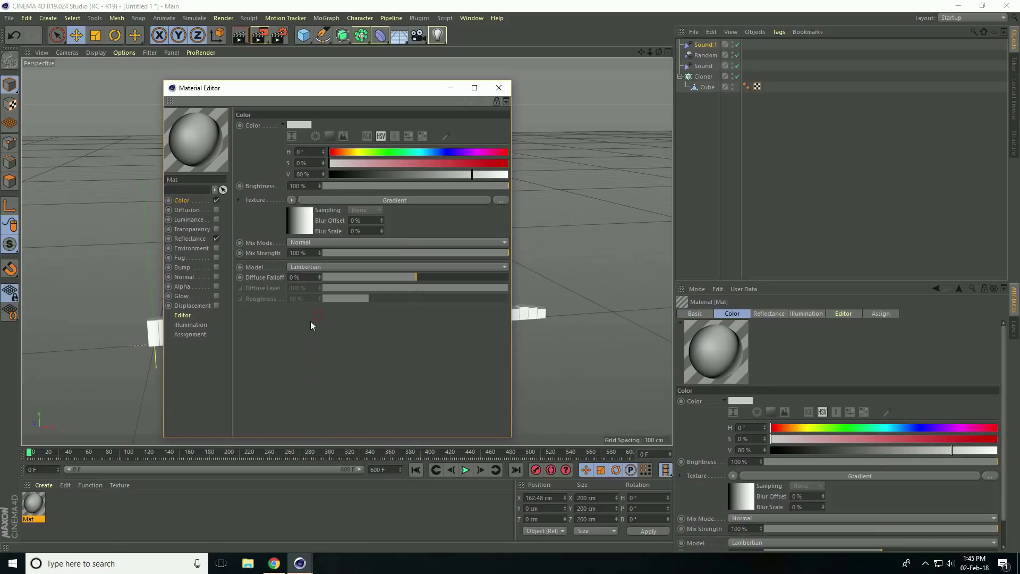
pyautogui.click(300, 222)
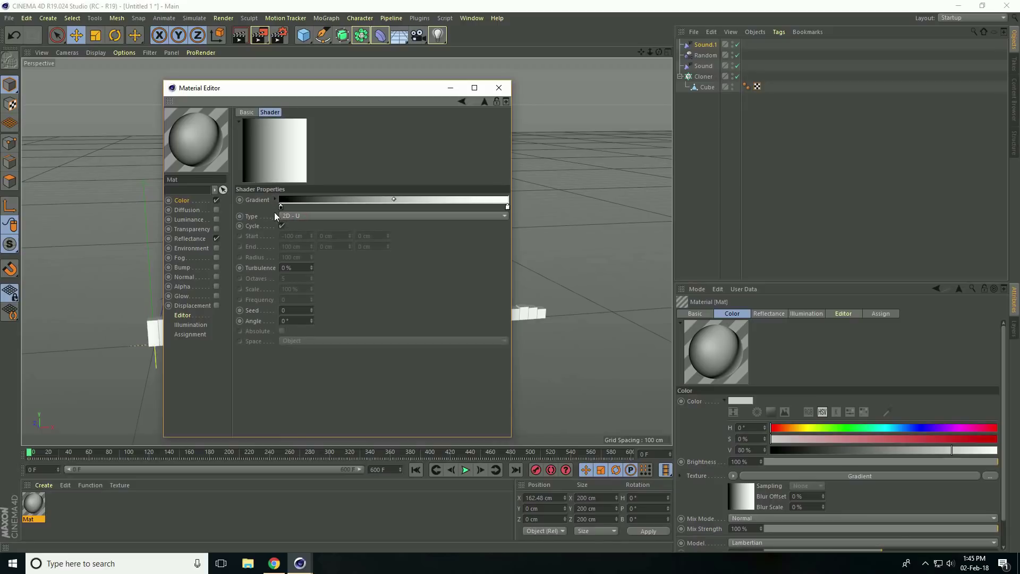
# - Set the gradient's start color to saturated magenta and its end color to purple with hue 272°, saturation 100% and value 100%
pyautogui.doubleClick(281, 207)
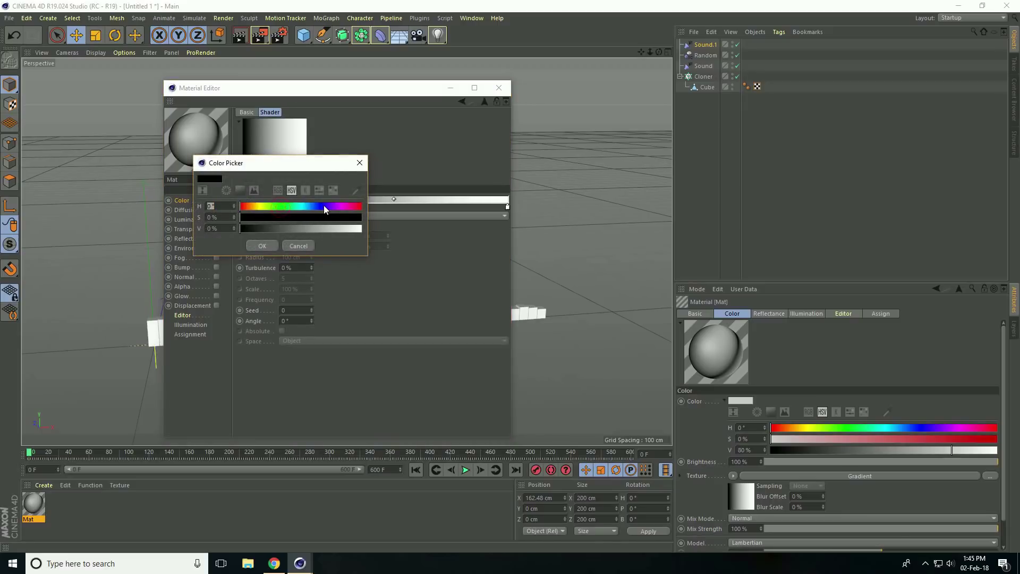
pyautogui.moveTo(355, 217); pyautogui.dragTo(375, 231)
pyautogui.click(267, 245)
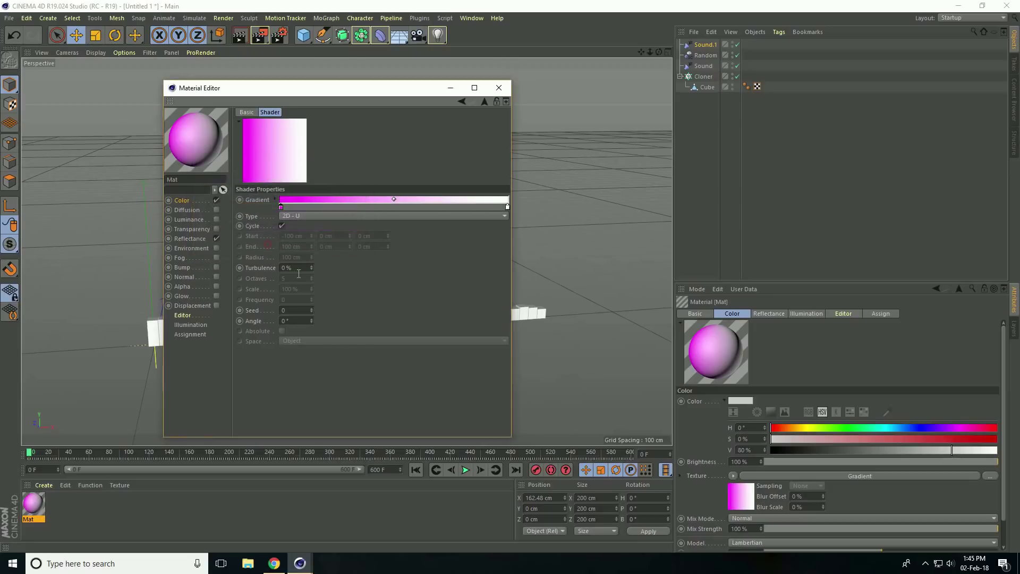
pyautogui.doubleClick(507, 207)
pyautogui.click(552, 207)
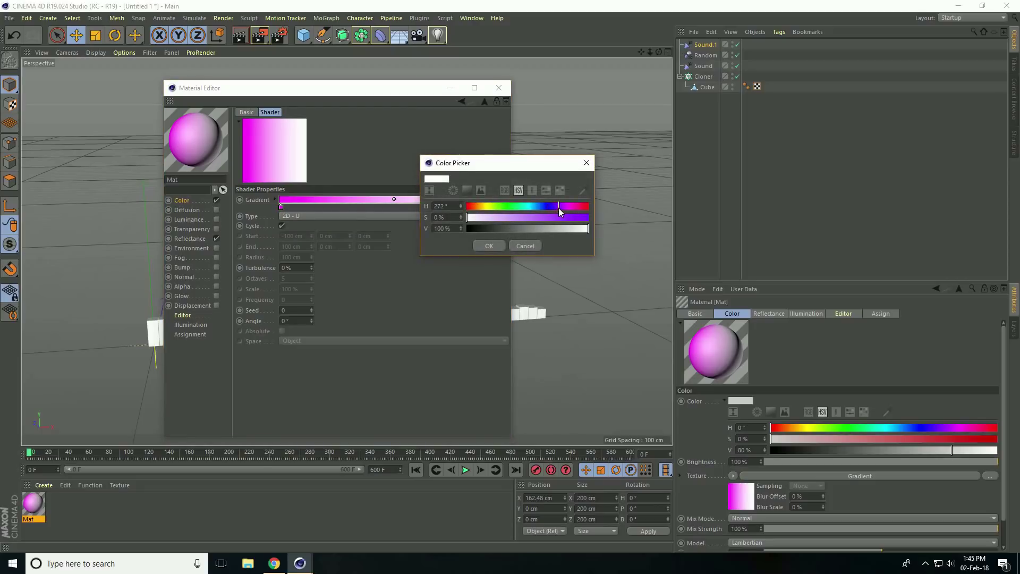
pyautogui.moveTo(582, 219); pyautogui.dragTo(613, 218)
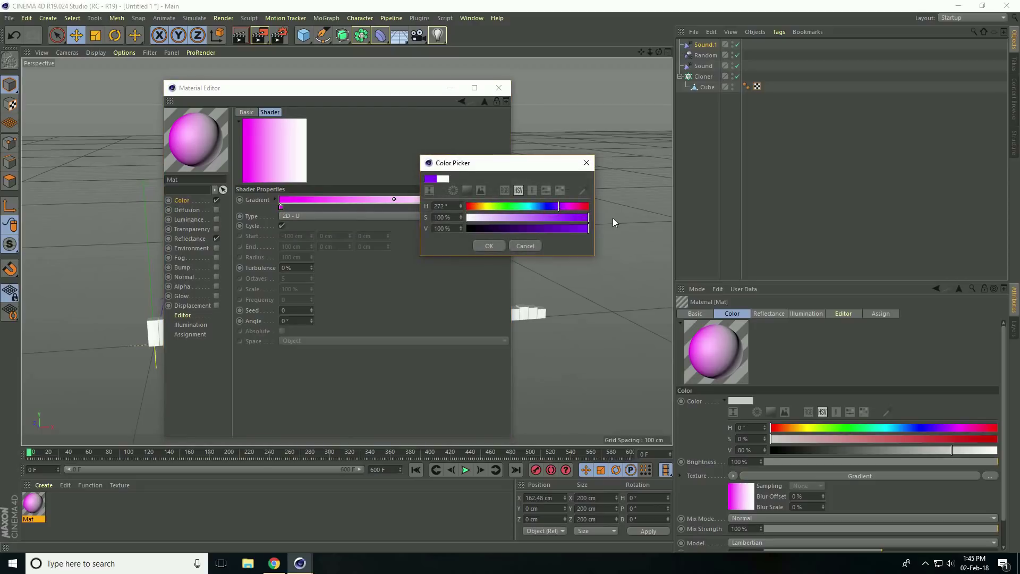
pyautogui.click(489, 246)
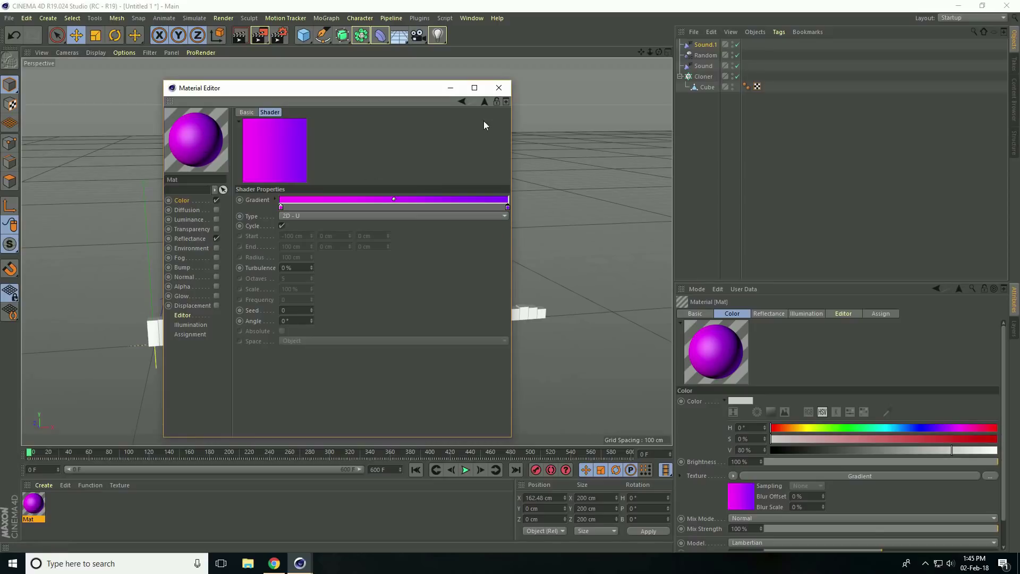
pyautogui.click(498, 88)
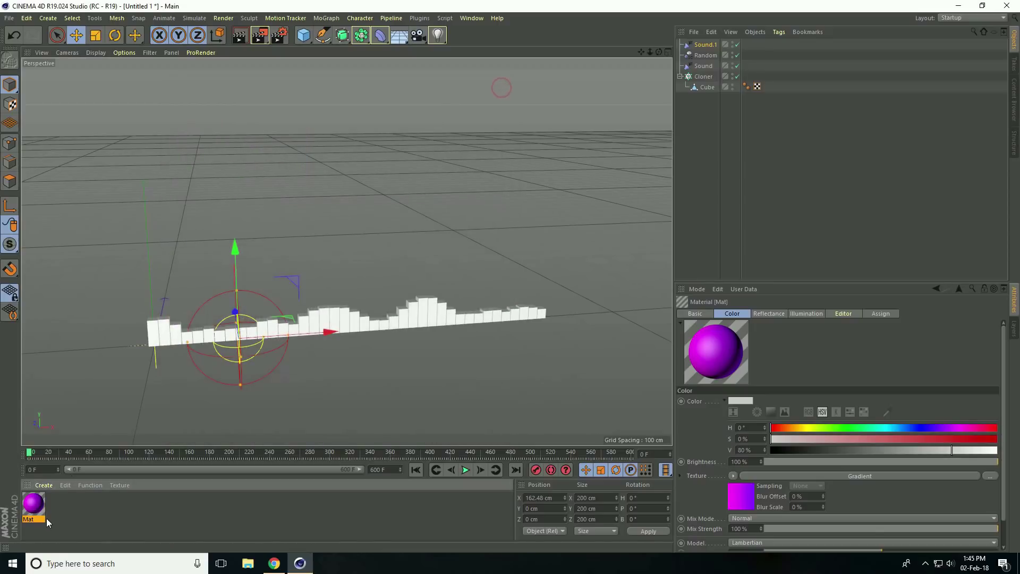
# - Apply the gradient material to the Cloner and fit its texture to the object, including sub-objects
pyautogui.moveTo(34, 507); pyautogui.dragTo(717, 77)
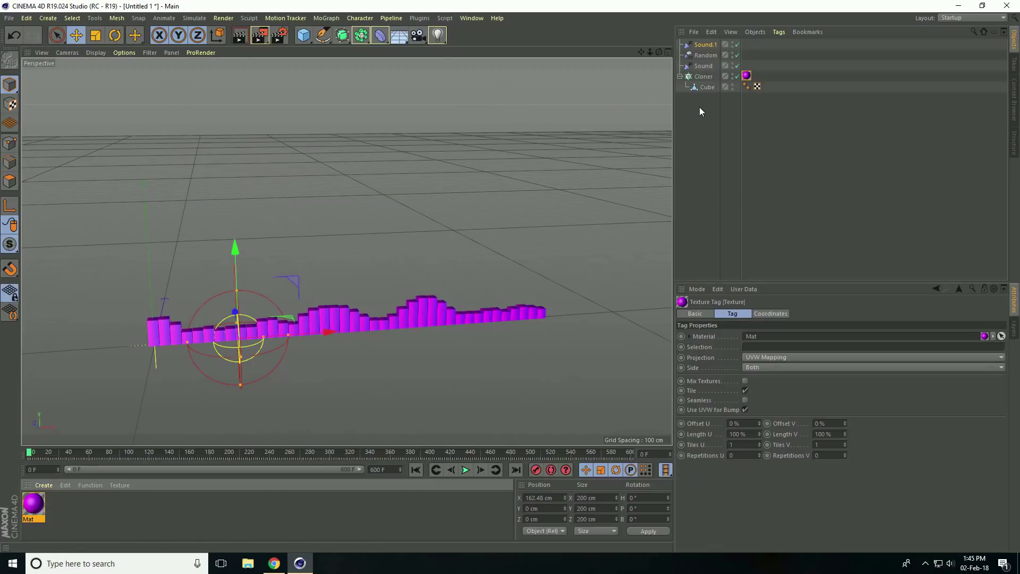
pyautogui.moveTo(328, 327)
pyautogui.keyDown('alt'); pyautogui.mouseDown(button='right')
pyautogui.moveTo(372, 308)
pyautogui.moveTo(387, 314)
pyautogui.moveTo(332, 319)
pyautogui.mouseUp(button='right'); pyautogui.keyUp('alt')
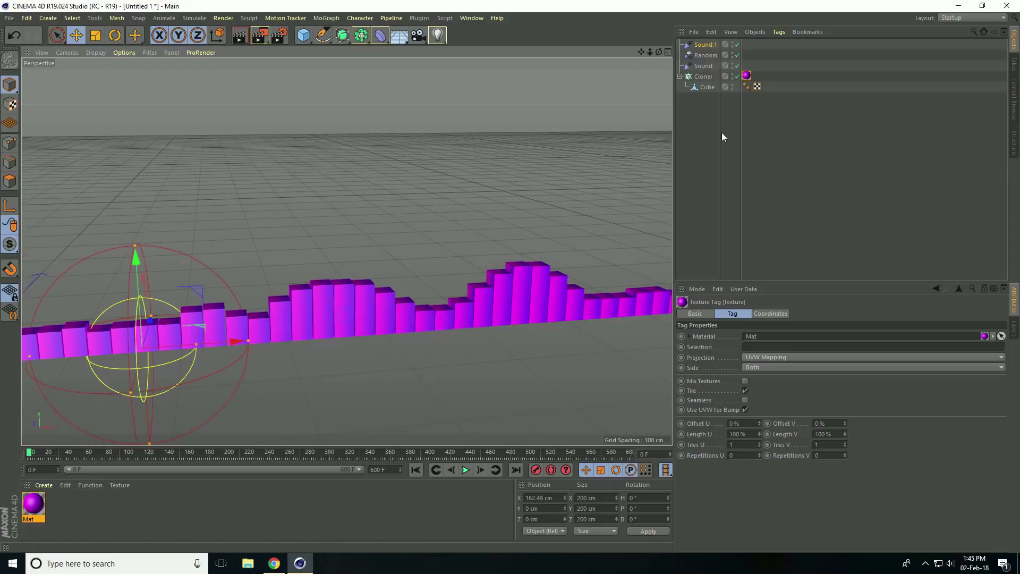
pyautogui.rightClick(747, 77)
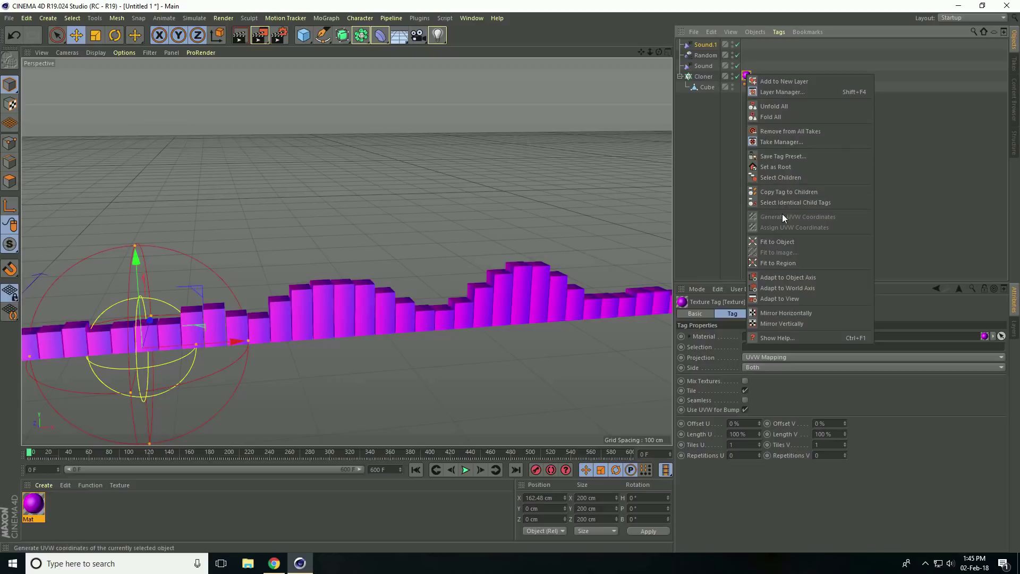
pyautogui.click(788, 241)
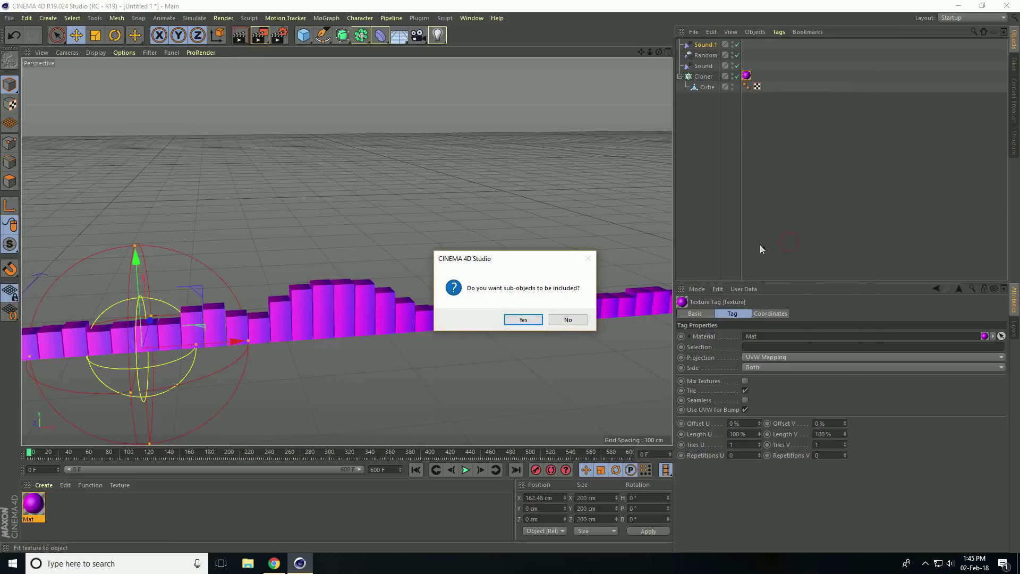
pyautogui.click(523, 320)
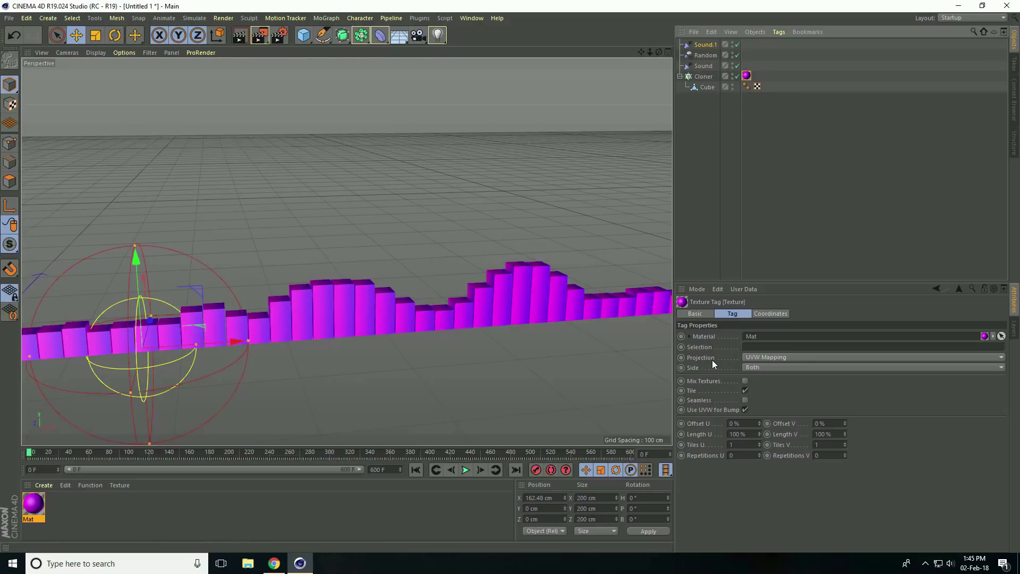
# - Change the Cloner texture tag's projection to Cubic
pyautogui.click(756, 358)
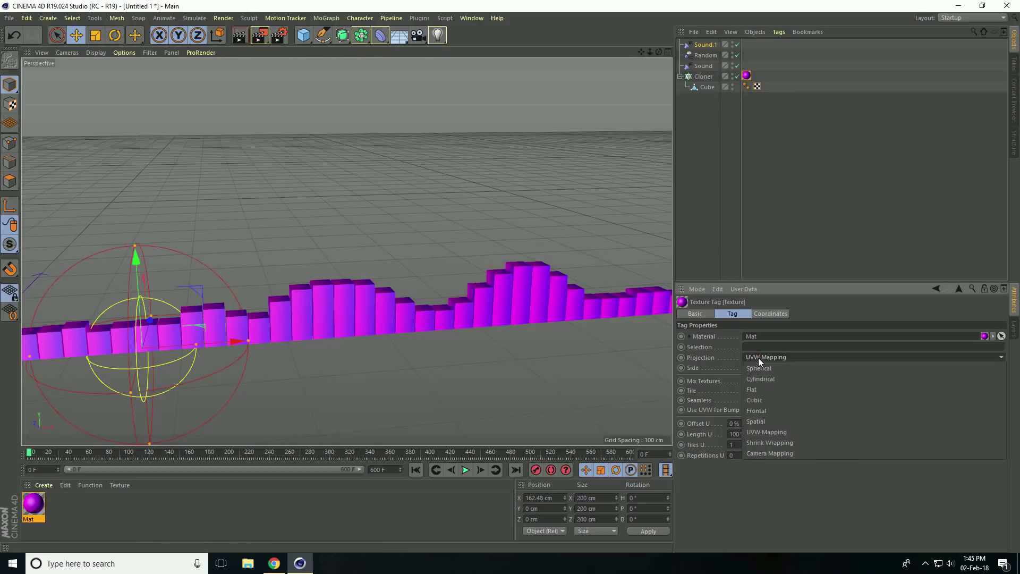
pyautogui.click(760, 400)
pyautogui.scroll(-5, 297, 334)
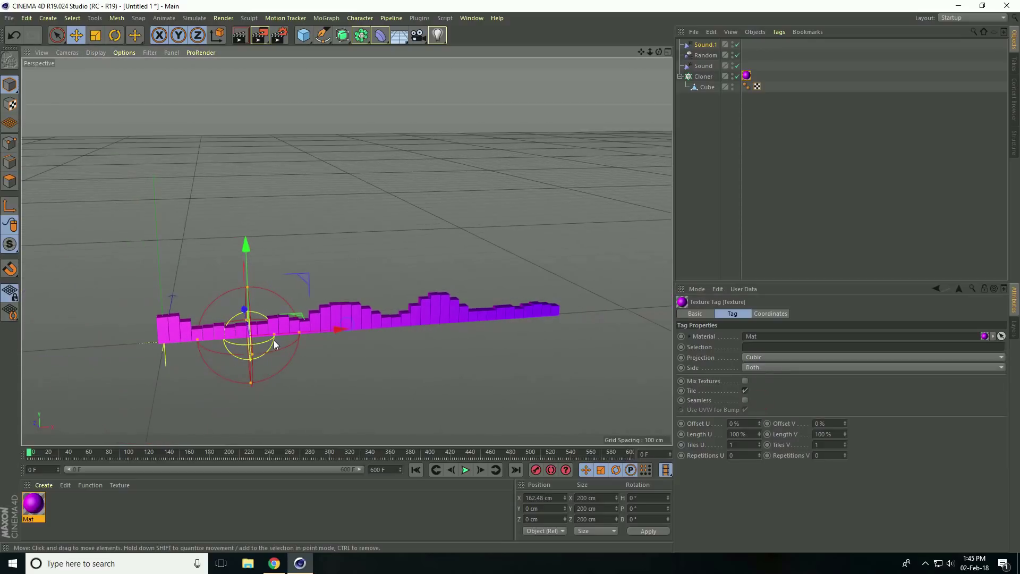
# - Play the animation to review the gradient-colored bars, stop it and return to the start
pyautogui.click(465, 470)
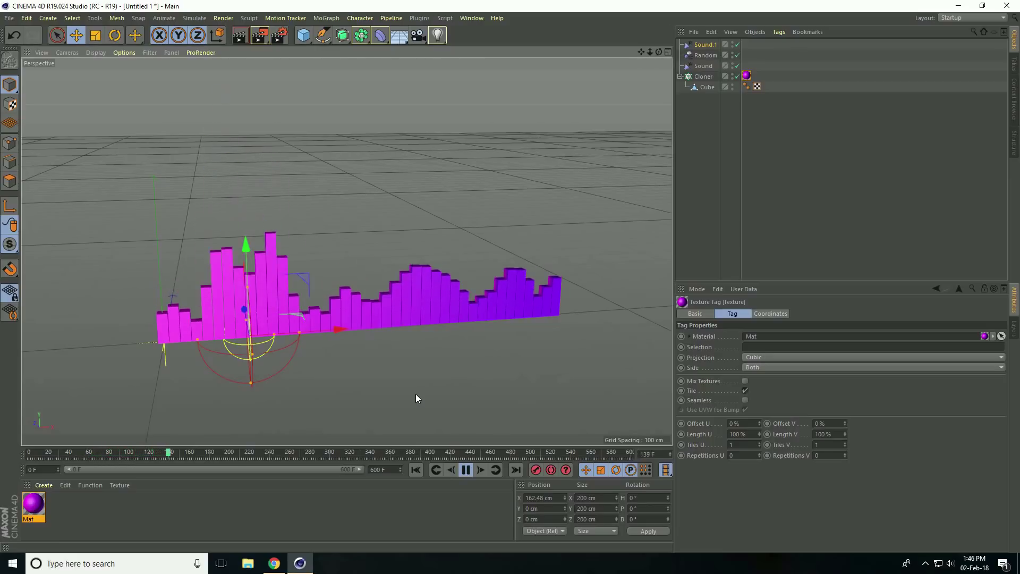
pyautogui.click(465, 469)
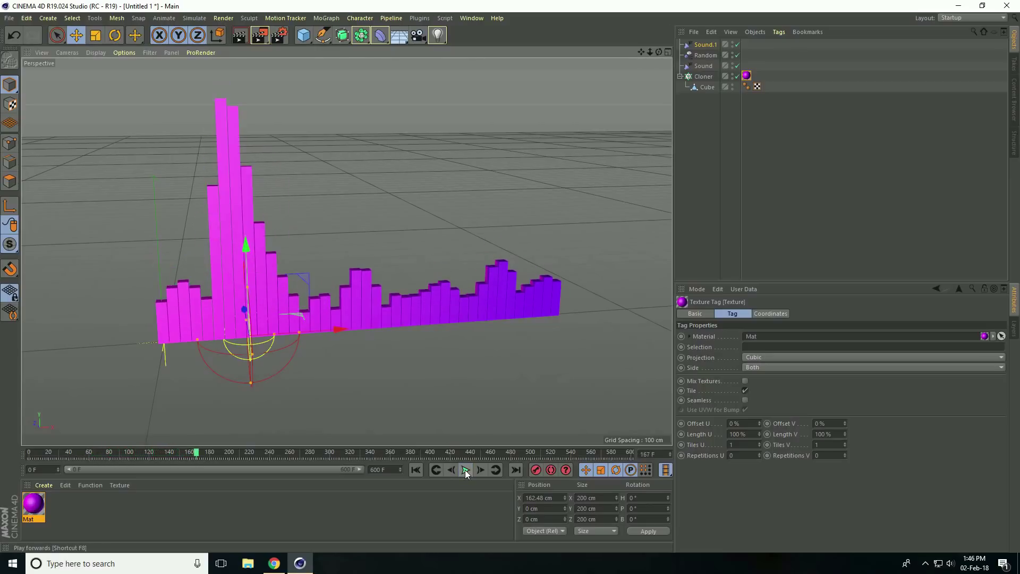
pyautogui.click(416, 470)
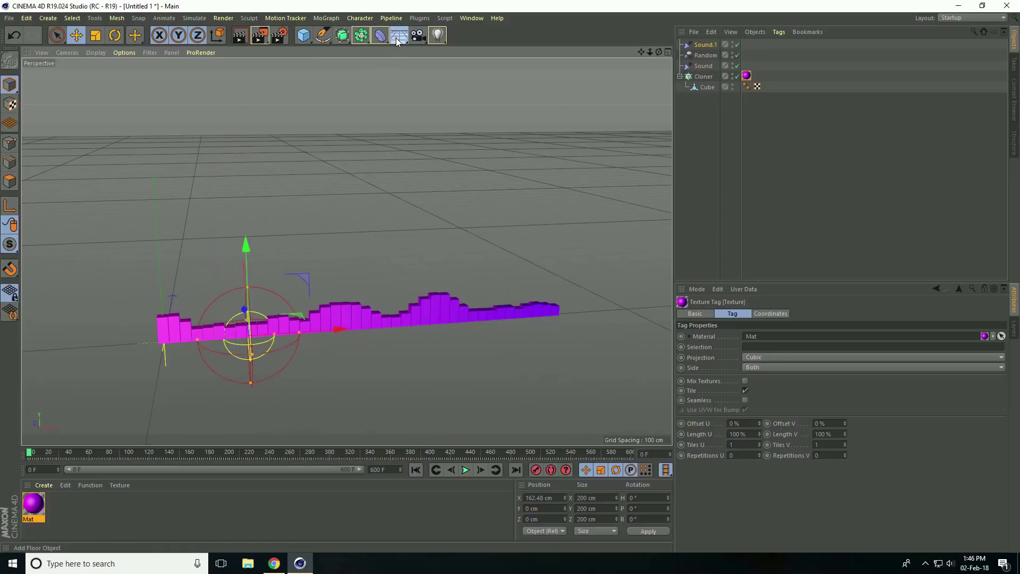
# - Add a Floor and a Background object to the scene and select the Floor
pyautogui.moveTo(396, 37); pyautogui.dragTo(434, 123)
pyautogui.click(689, 57)
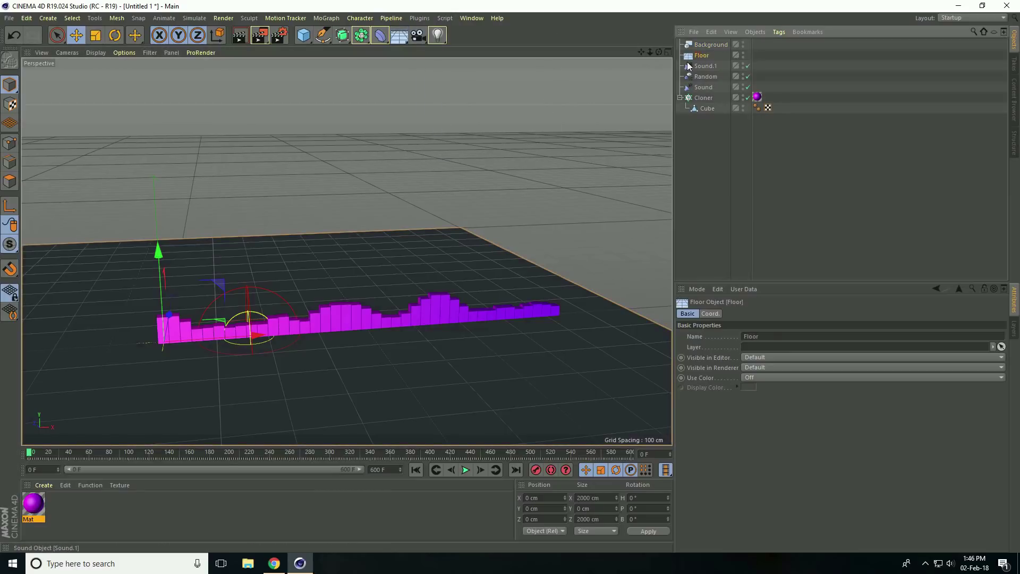
# - Move the Floor about 287 cm along X so it extends further under the row of bars
pyautogui.scroll(-5, 367, 216)
pyautogui.keyDown('alt'); pyautogui.moveTo(310, 268); pyautogui.dragTo(292, 314); pyautogui.keyUp('alt')
pyautogui.moveTo(337, 286); pyautogui.dragTo(418, 282)
pyautogui.keyDown('alt'); pyautogui.moveTo(328, 287); pyautogui.dragTo(372, 266); pyautogui.keyUp('alt')
pyautogui.keyDown('alt'); pyautogui.moveTo(368, 240); pyautogui.dragTo(406, 218, button='right'); pyautogui.keyUp('alt')
# - Add an Area light and position it in front of the bars at about X 391, Y 258, Z -604 cm
pyautogui.click(437, 35)
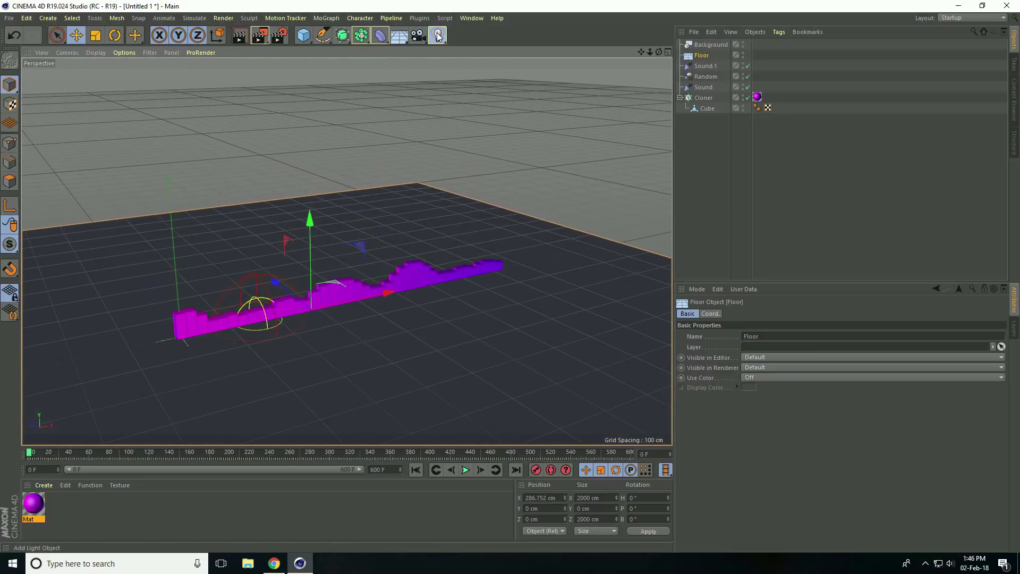
pyautogui.click(538, 73)
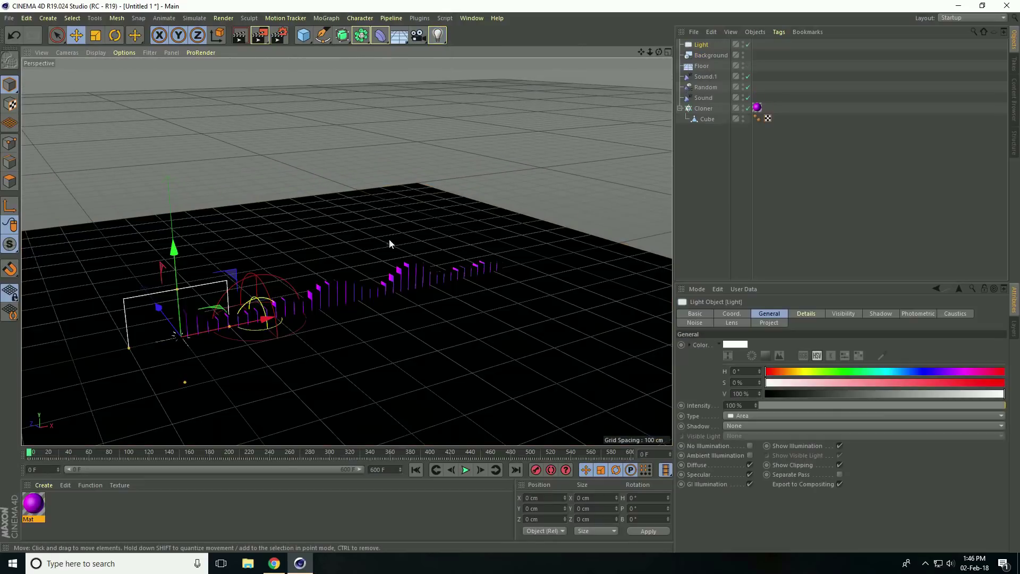
pyautogui.keyDown('alt'); pyautogui.moveTo(297, 309); pyautogui.dragTo(261, 314, button='right'); pyautogui.keyUp('alt')
pyautogui.moveTo(175, 308); pyautogui.dragTo(235, 384)
pyautogui.moveTo(348, 389); pyautogui.dragTo(499, 349)
pyautogui.moveTo(382, 333); pyautogui.dragTo(424, 367)
pyautogui.moveTo(486, 318); pyautogui.dragTo(499, 193)
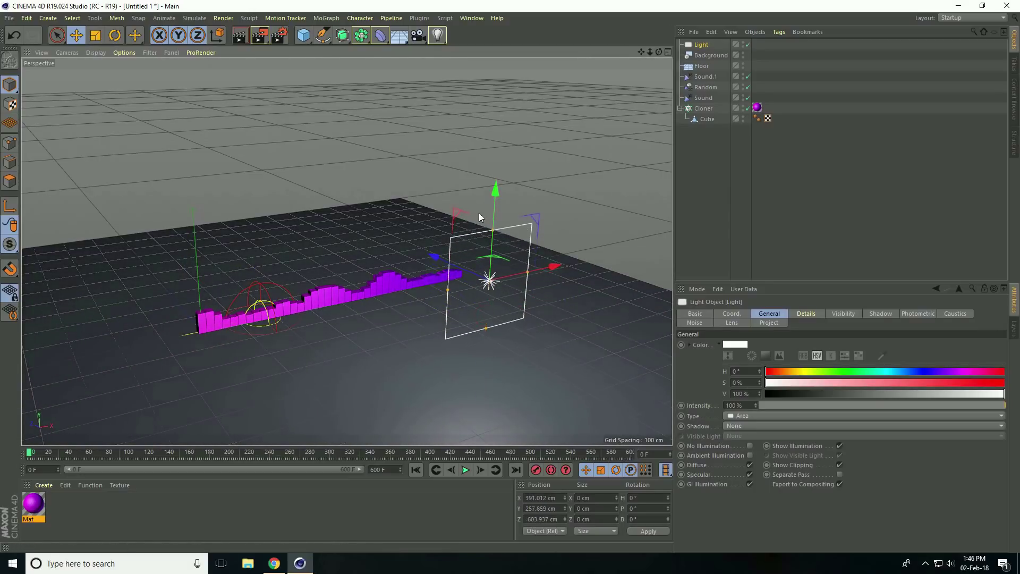
# - Set the Area light's shadow type to Shadow Maps (Soft)
pyautogui.keyDown('alt'); pyautogui.moveTo(276, 299); pyautogui.dragTo(255, 304, button='right'); pyautogui.keyUp('alt')
pyautogui.keyDown('alt'); pyautogui.moveTo(351, 299); pyautogui.dragTo(391, 280); pyautogui.keyUp('alt')
pyautogui.scroll(4, 428, 269)
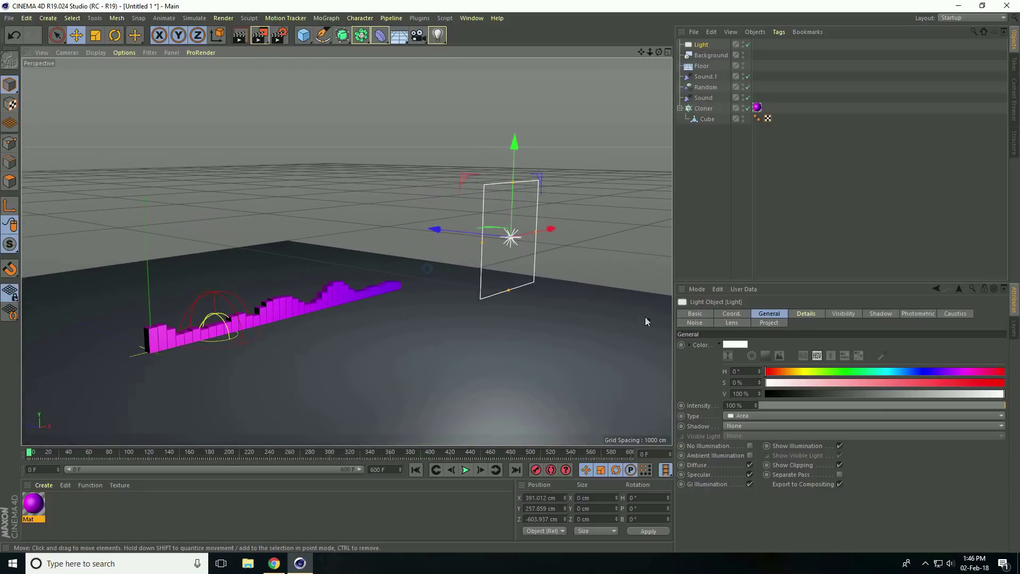
pyautogui.click(767, 317)
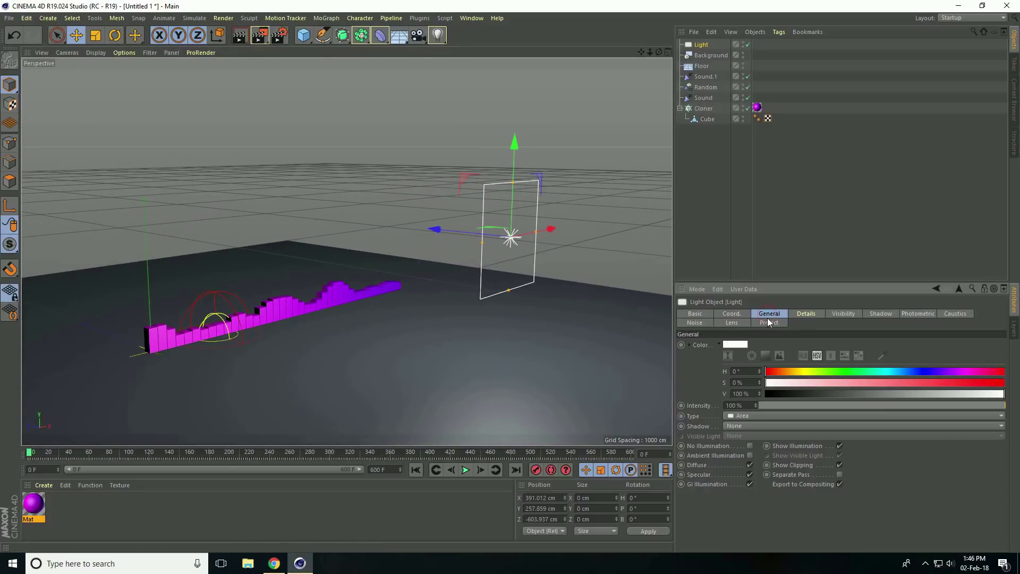
pyautogui.click(740, 426)
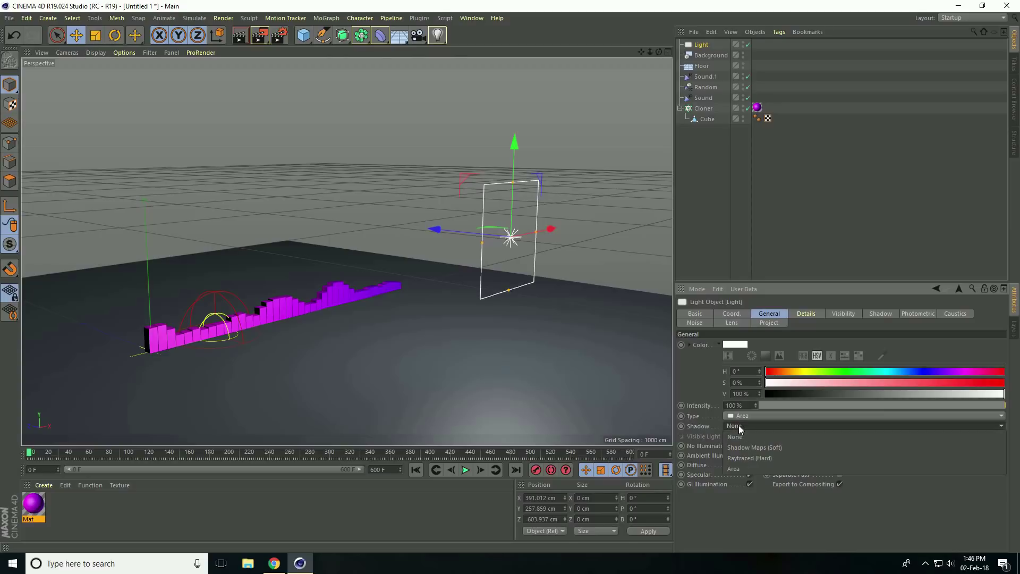
pyautogui.click(787, 445)
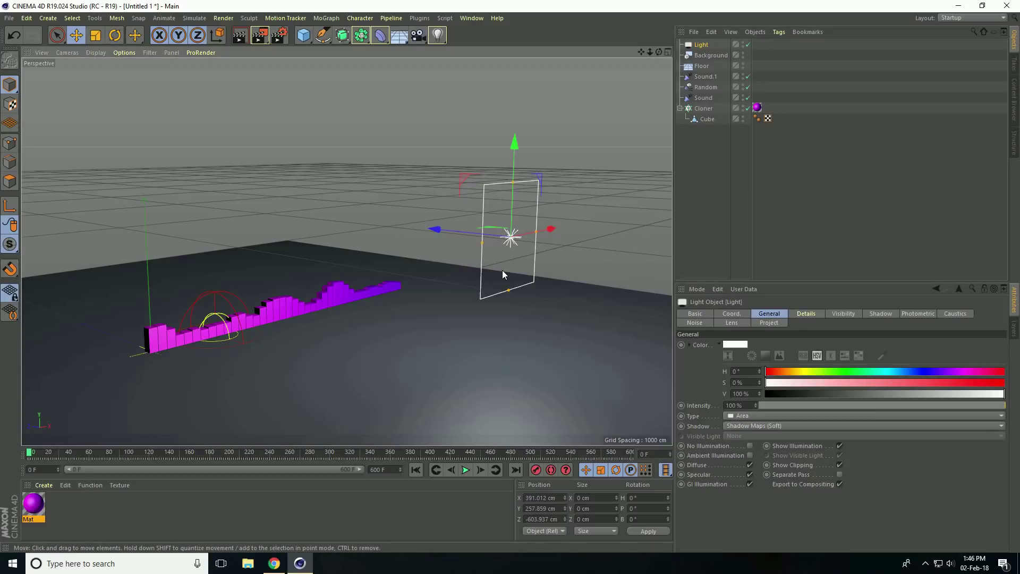
# - Duplicate the Area light and rotate the copy to a pitch of -90° so it points downward
pyautogui.hotkey('ctrl', 'c')
pyautogui.hotkey('ctrl', 'v')
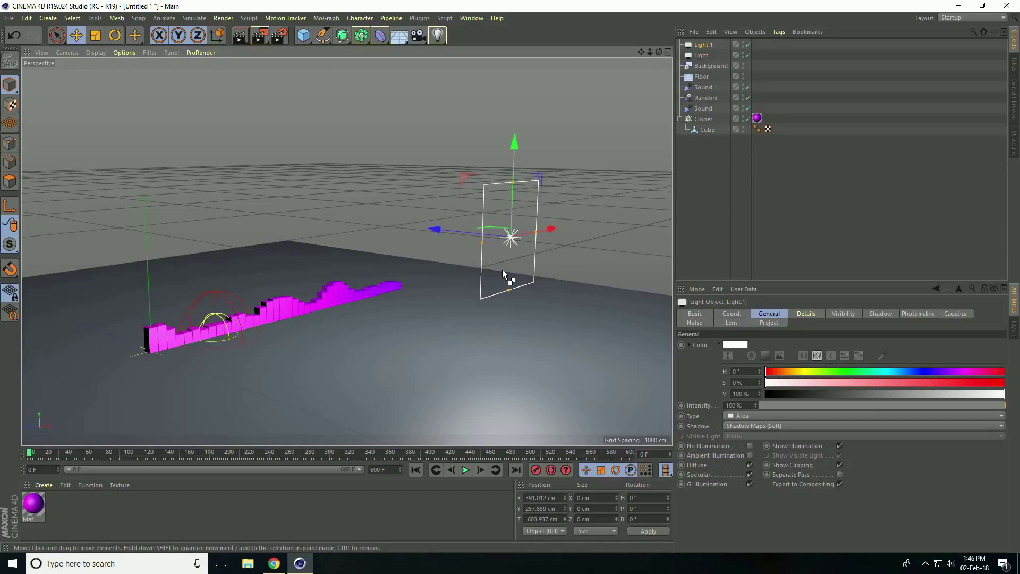
pyautogui.click(114, 35)
pyautogui.moveTo(566, 225); pyautogui.dragTo(497, 173)
pyautogui.keyDown('alt'); pyautogui.moveTo(524, 323); pyautogui.dragTo(541, 336); pyautogui.keyUp('alt')
pyautogui.scroll(-3, 541, 335)
# - Move the copied light above the bars, to about Y 674 cm and Z 39 cm
pyautogui.click(77, 35)
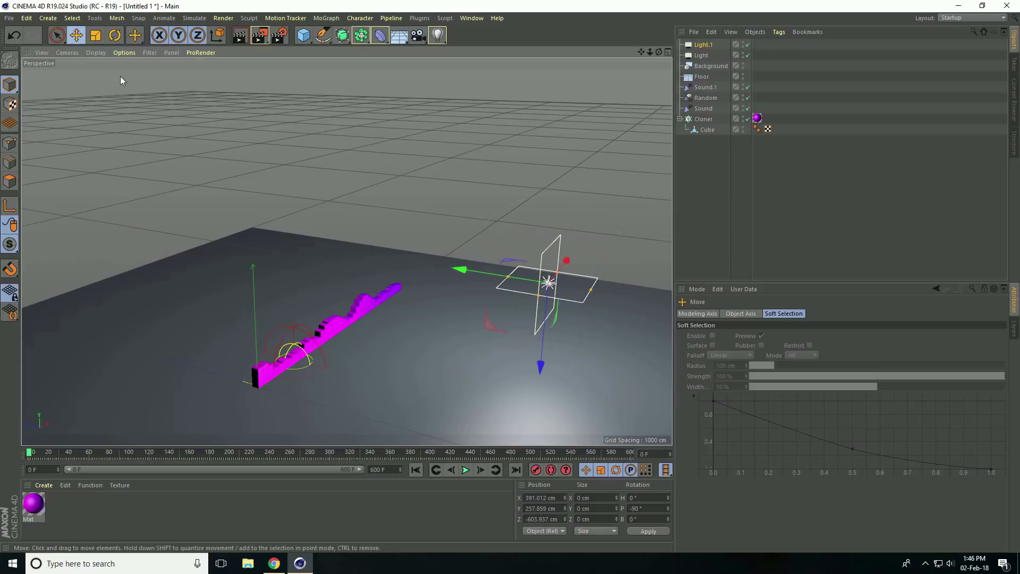
pyautogui.moveTo(544, 365); pyautogui.dragTo(551, 199)
pyautogui.moveTo(476, 113); pyautogui.dragTo(273, 113)
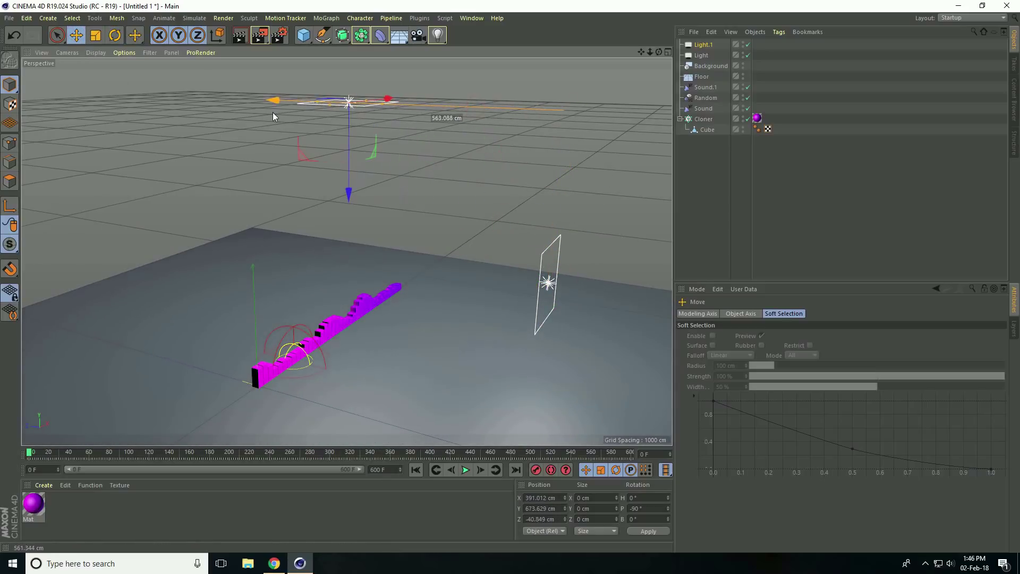
pyautogui.keyDown('alt'); pyautogui.moveTo(352, 194); pyautogui.dragTo(385, 174); pyautogui.keyUp('alt')
pyautogui.moveTo(283, 96); pyautogui.dragTo(256, 95)
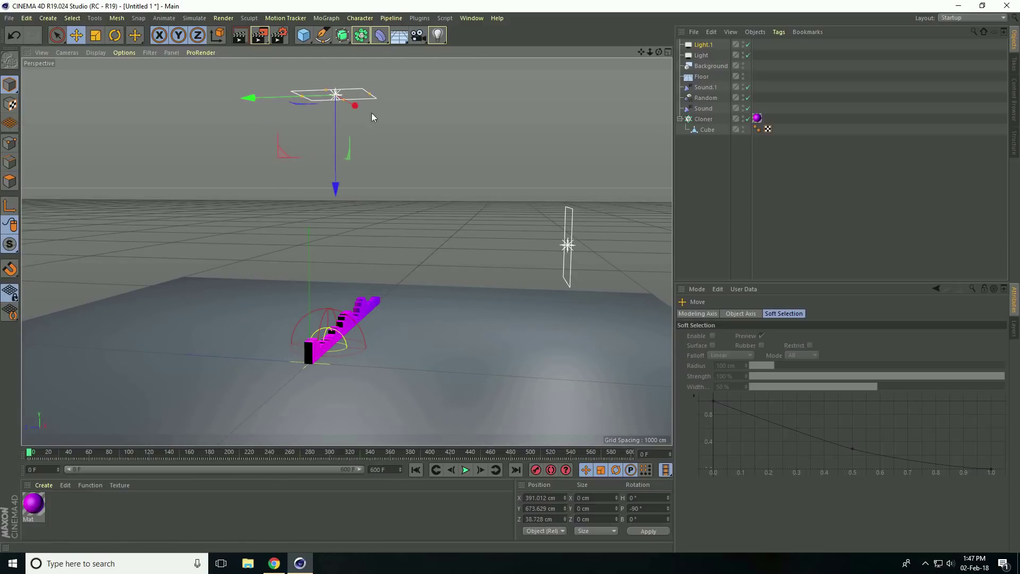
# - Set the overhead light's intensity to 70%
pyautogui.click(708, 46)
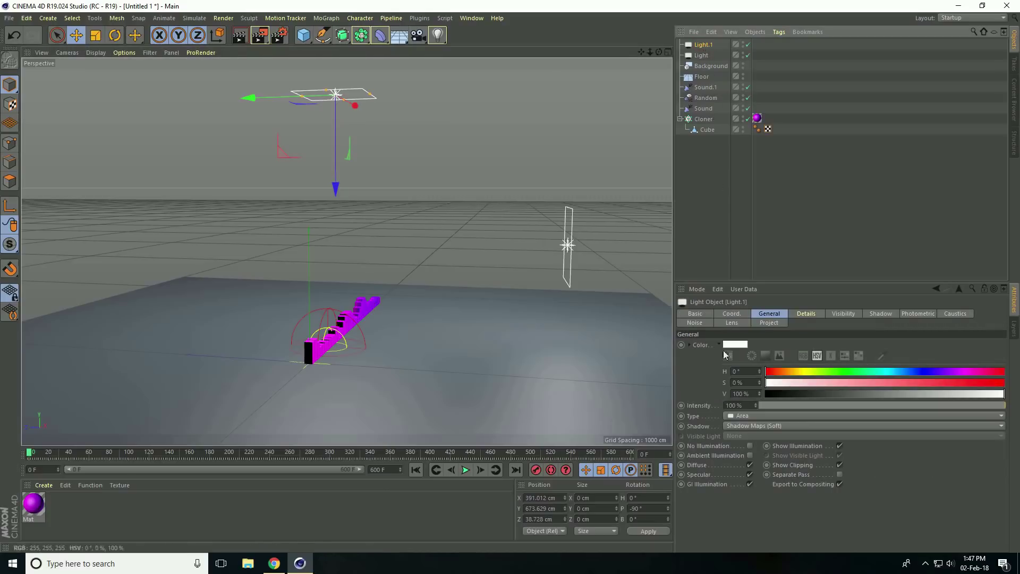
pyautogui.moveTo(752, 404); pyautogui.dragTo(696, 379)
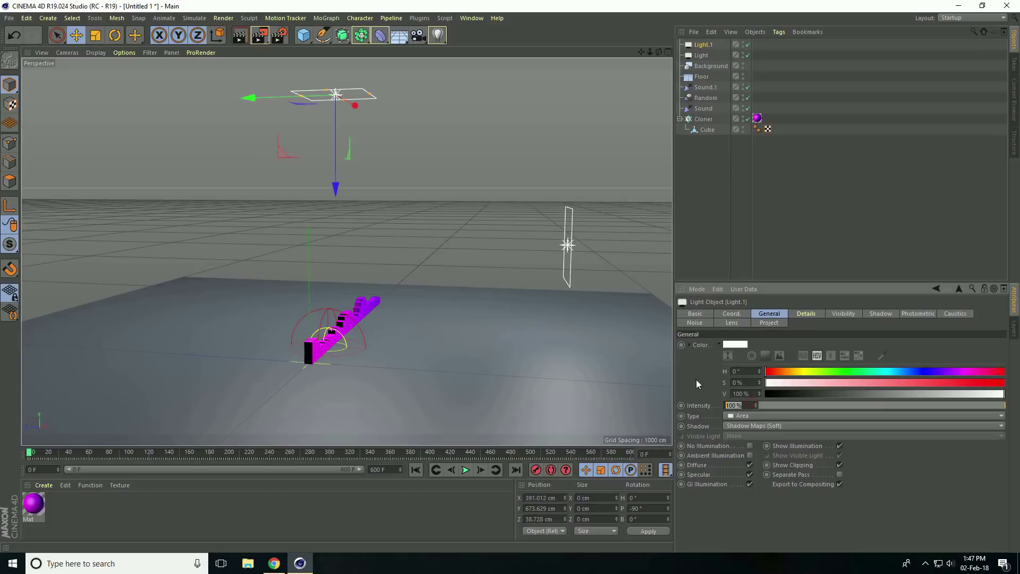
pyautogui.write('70')
pyautogui.press('Return')
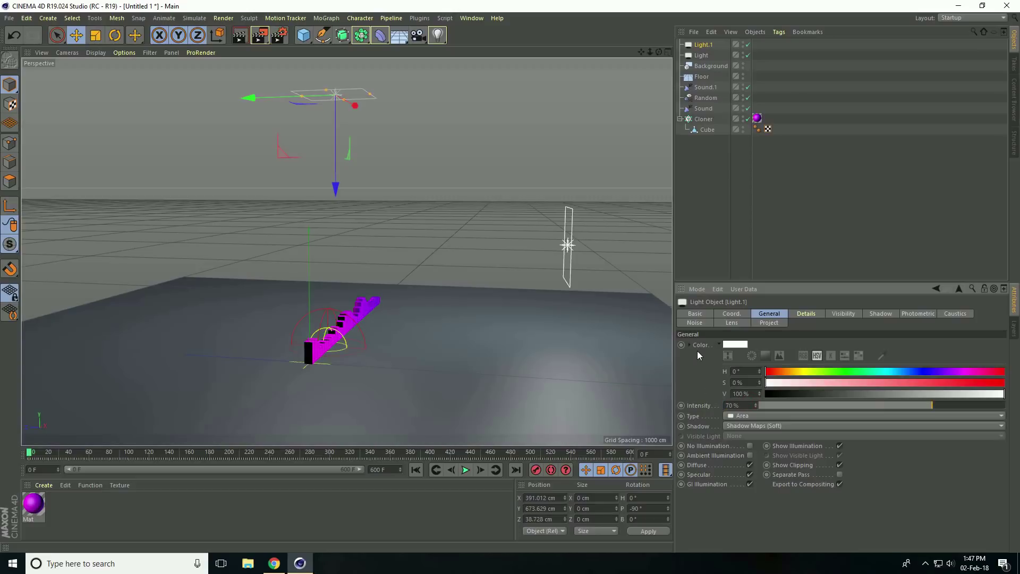
pyautogui.keyDown('alt'); pyautogui.moveTo(537, 365); pyautogui.dragTo(298, 348); pyautogui.keyUp('alt')
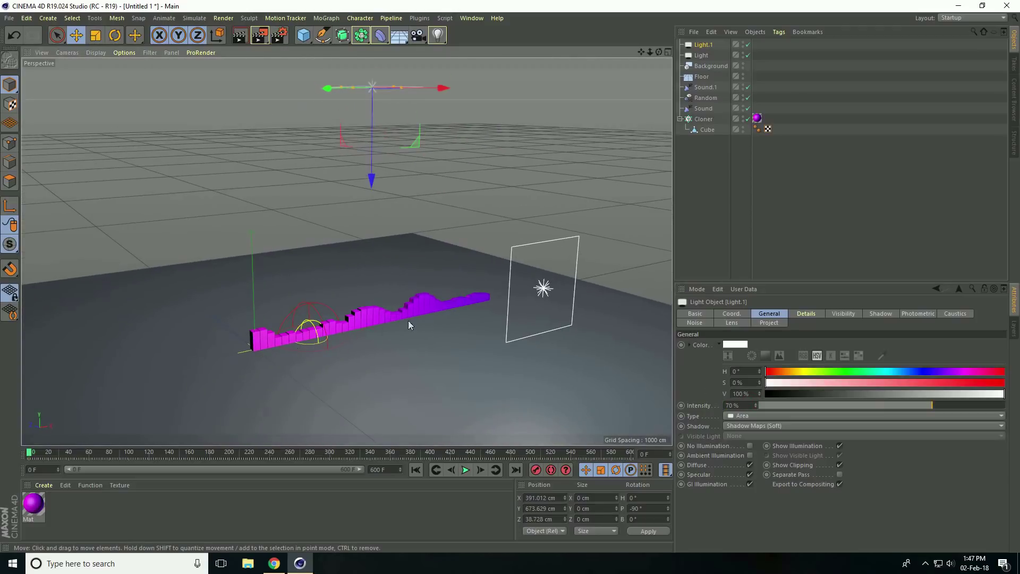
pyautogui.keyDown('alt'); pyautogui.moveTo(409, 320); pyautogui.dragTo(444, 310, button='right'); pyautogui.keyUp('alt')
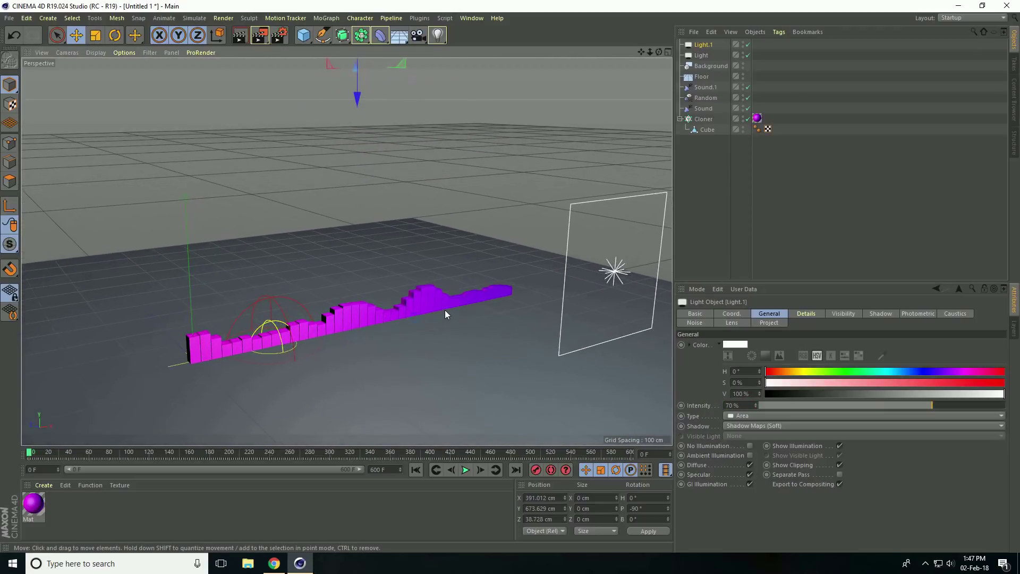
# - Add the Ambient Occlusion and Global Illumination effects to the render settings
pyautogui.click(279, 35)
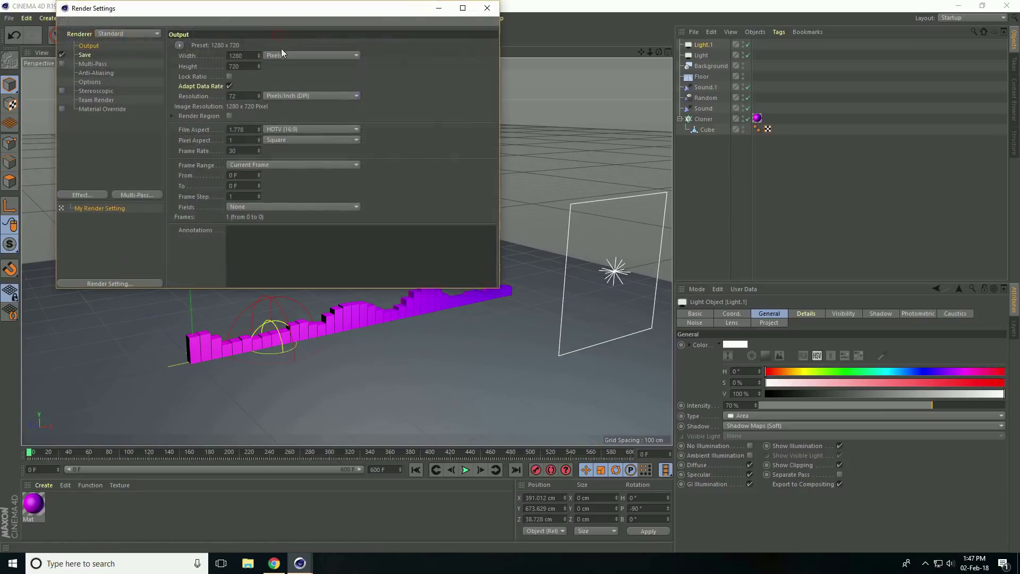
pyautogui.click(85, 195)
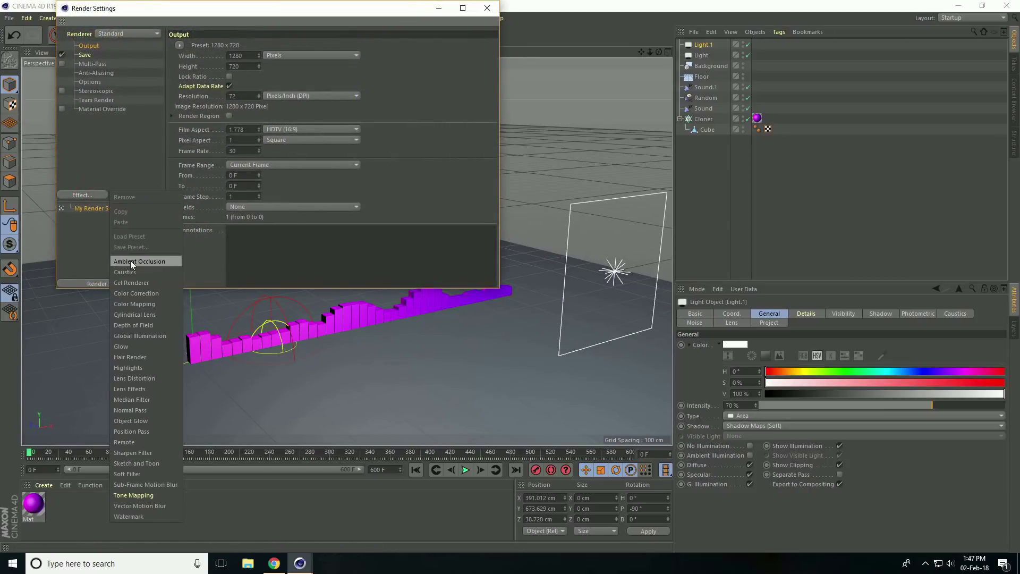
pyautogui.click(130, 260)
pyautogui.click(90, 196)
pyautogui.click(125, 326)
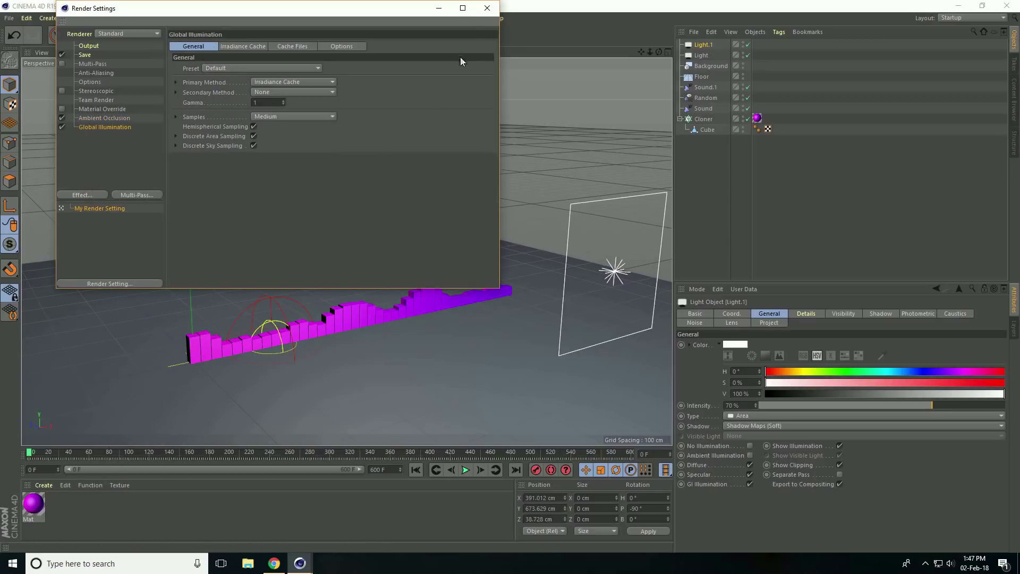
pyautogui.click(487, 9)
# - Play the animation to frame 13, reframe the bars and render that frame to the Picture Viewer for review
pyautogui.click(465, 469)
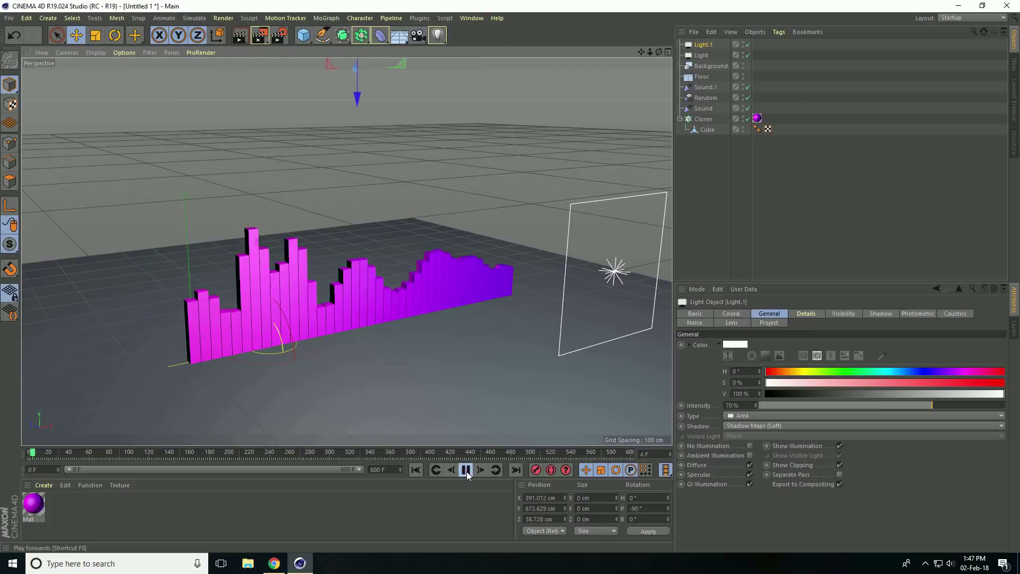
pyautogui.keyDown('alt'); pyautogui.moveTo(355, 317); pyautogui.dragTo(371, 330); pyautogui.keyUp('alt')
pyautogui.keyDown('alt'); pyautogui.moveTo(370, 330); pyautogui.dragTo(294, 295, button='right'); pyautogui.keyUp('alt')
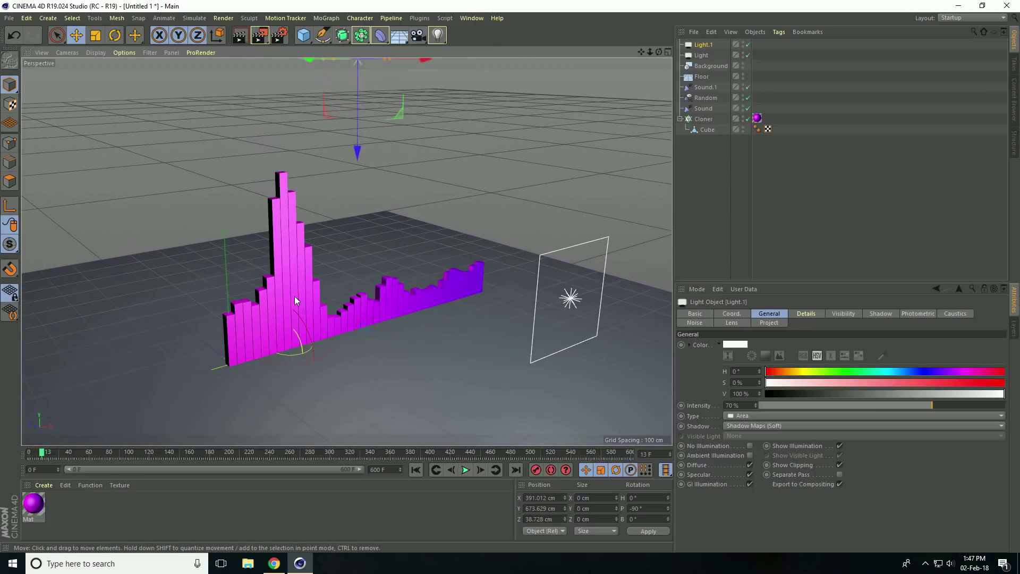
pyautogui.click(260, 36)
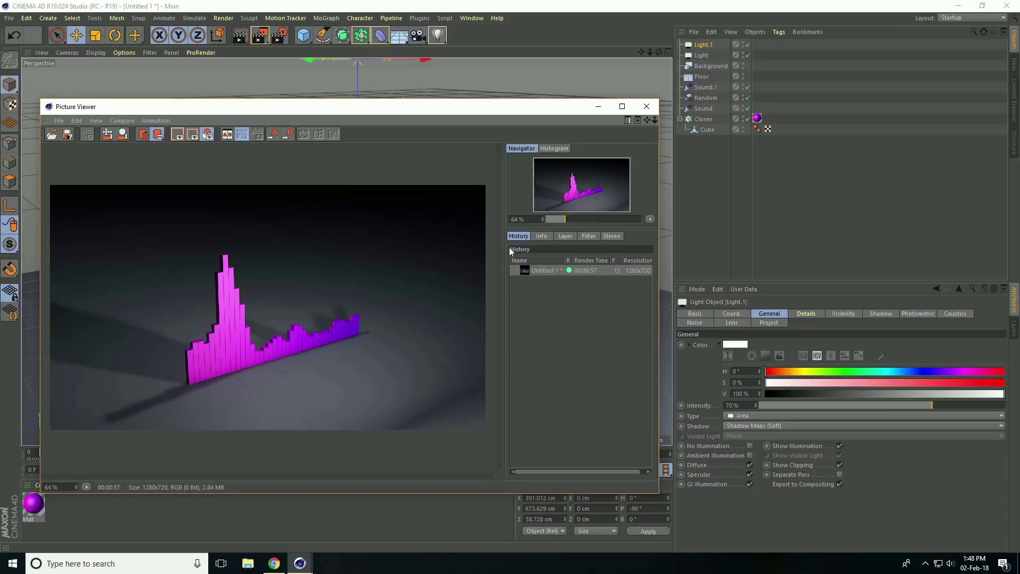
pyautogui.click(646, 106)
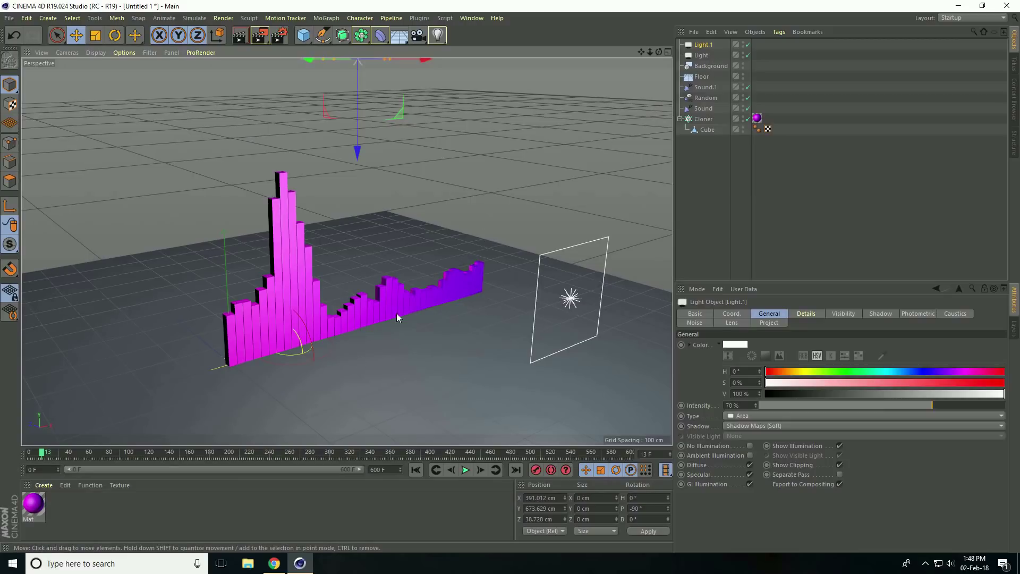
# - Switch to File Explorer and preview the IMG_2285 video from the file folder on the Desktop
pyautogui.click(248, 563)
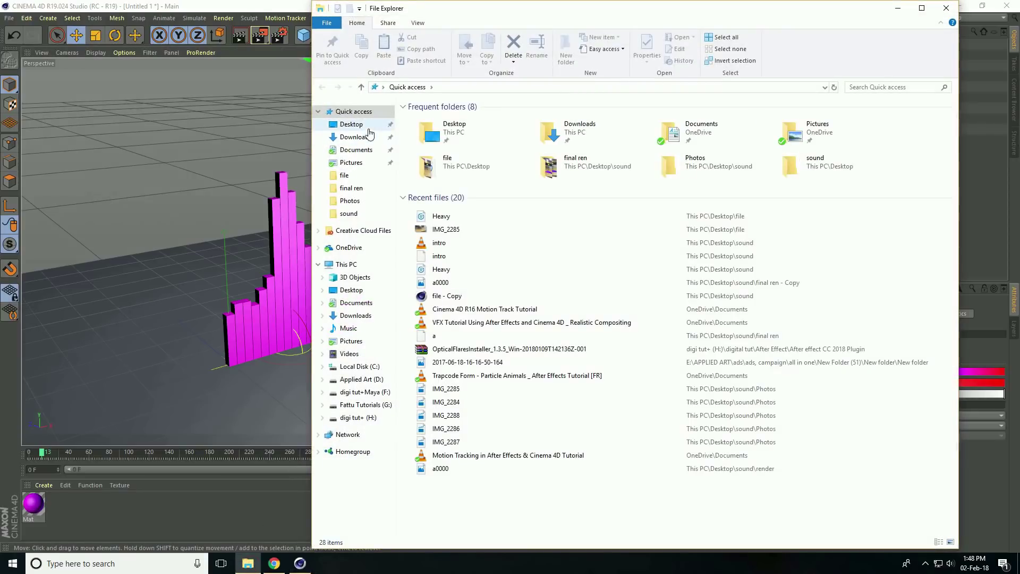
pyautogui.click(351, 125)
pyautogui.doubleClick(489, 127)
pyautogui.doubleClick(492, 135)
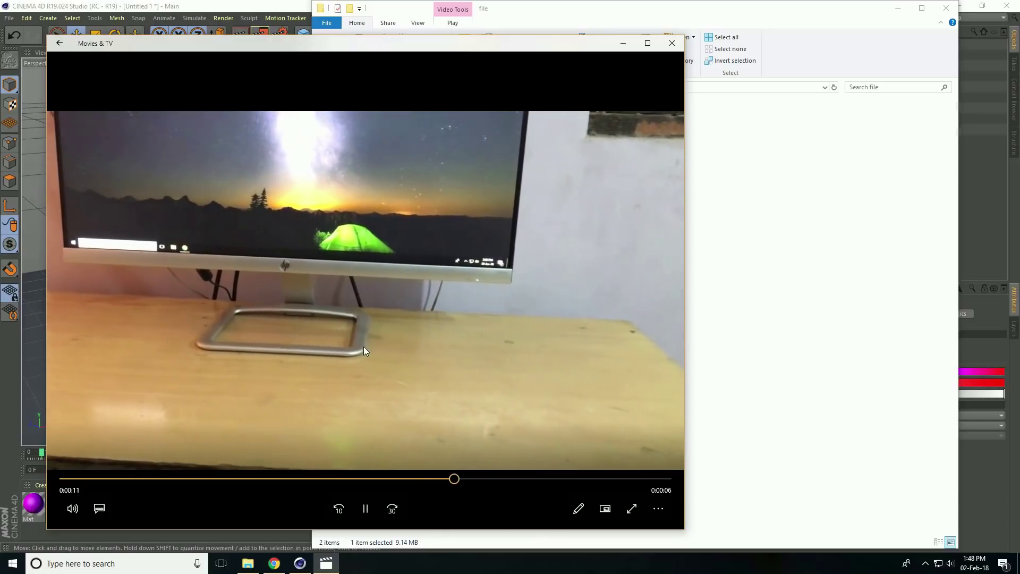
pyautogui.click(365, 508)
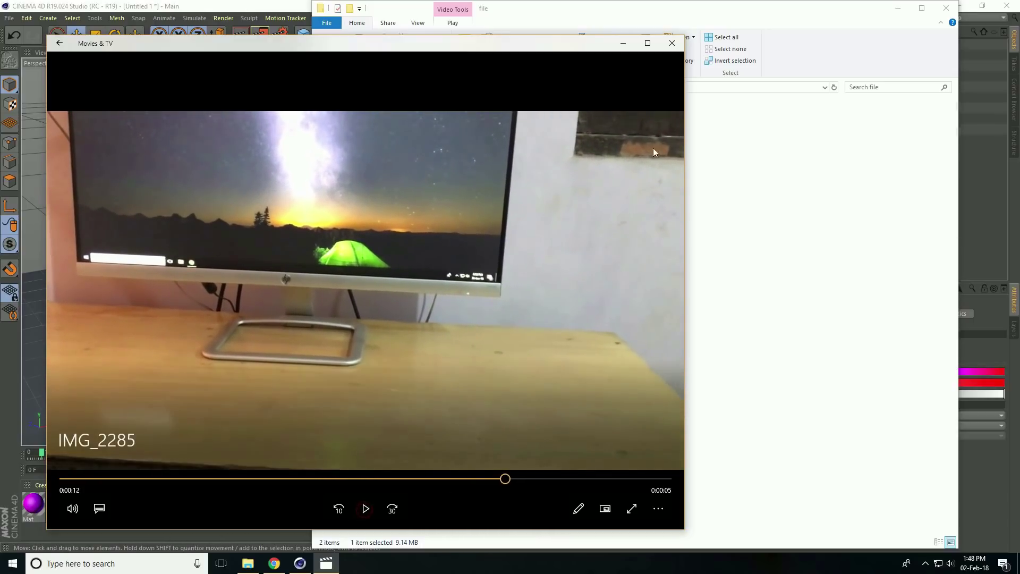
pyautogui.click(671, 43)
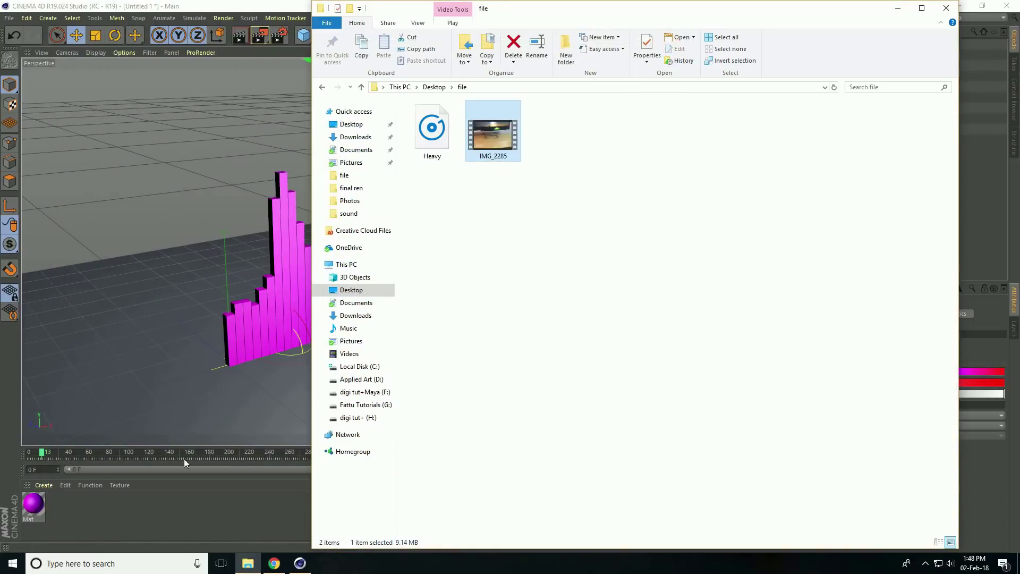
# - Return to Cinema 4D, create a new material and turn off its Reflectance channel
pyautogui.click(138, 514)
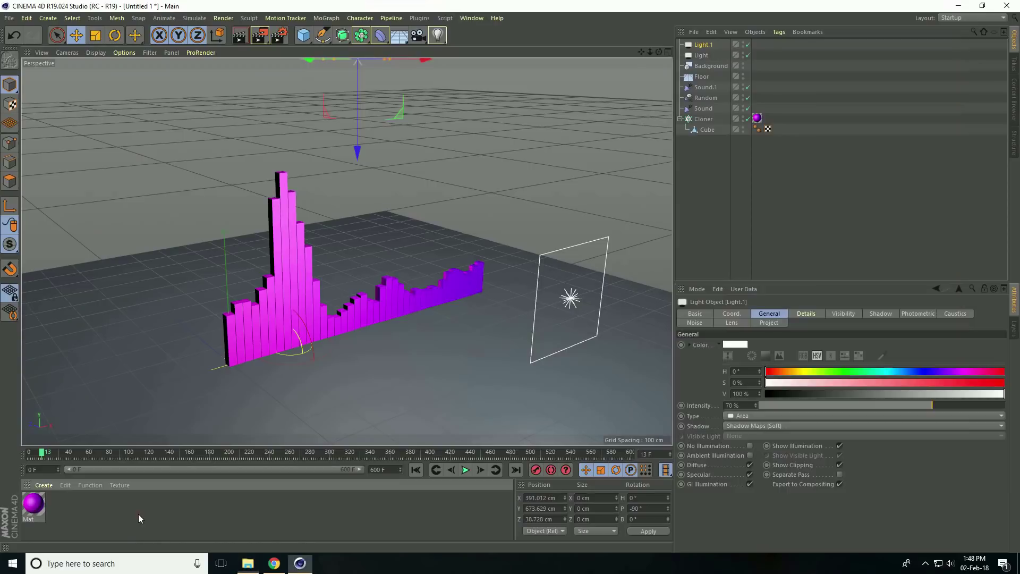
pyautogui.click(39, 487)
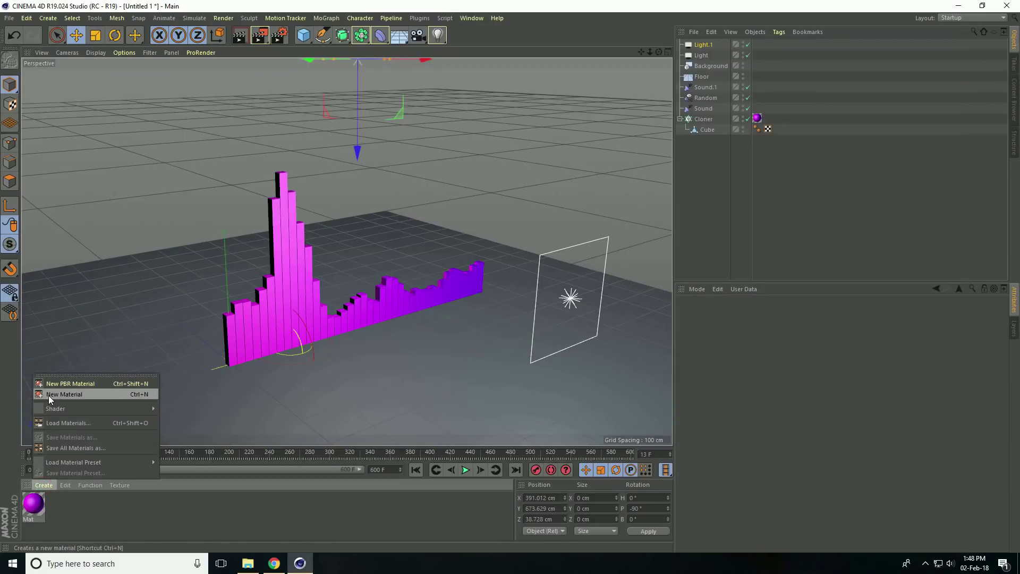
pyautogui.click(98, 394)
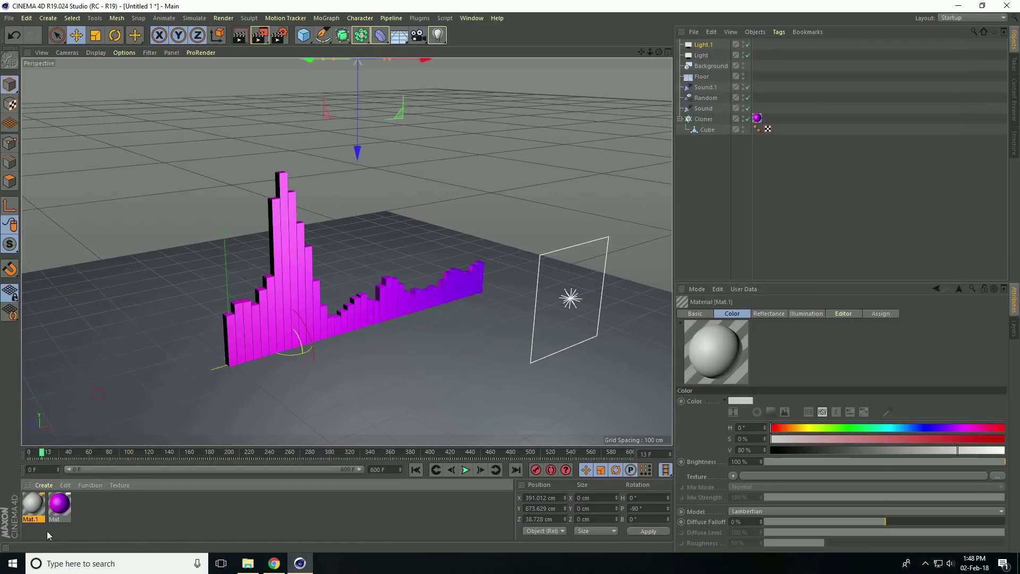
pyautogui.doubleClick(34, 504)
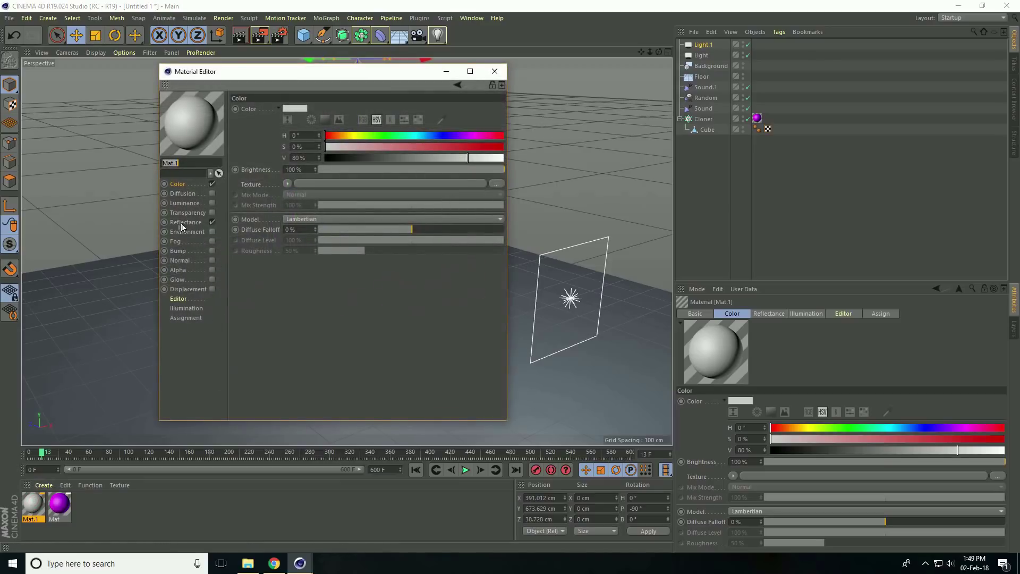
pyautogui.click(213, 222)
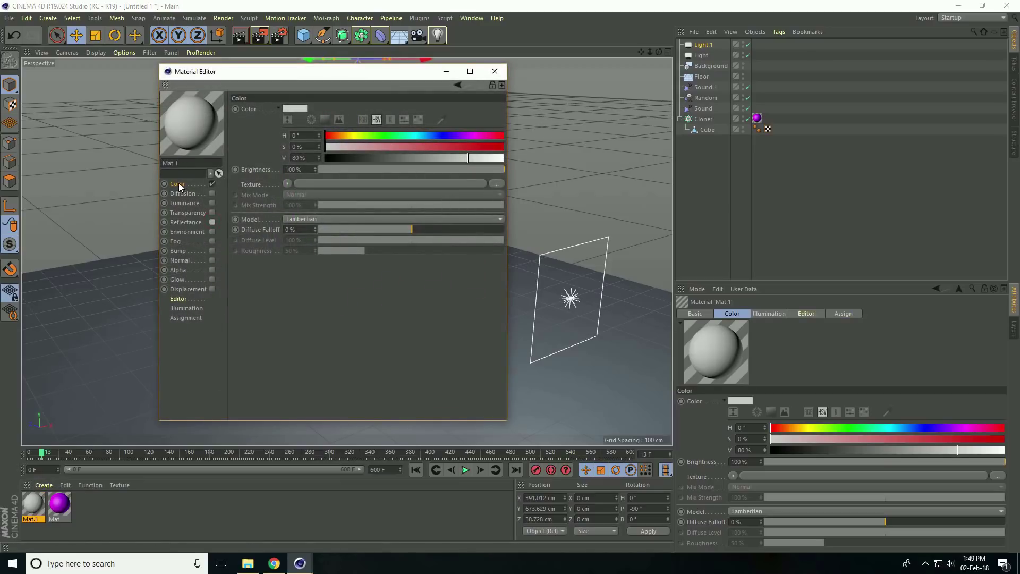
# - Load IMG_2285 from the Desktop's file folder as the new material's Color texture without copying it to the project location
pyautogui.click(498, 183)
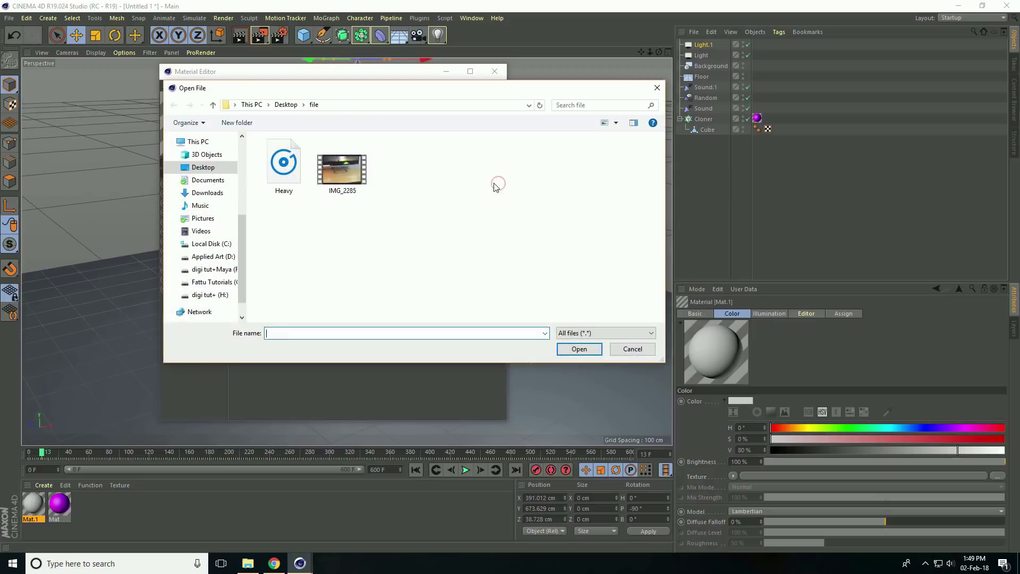
pyautogui.click(338, 170)
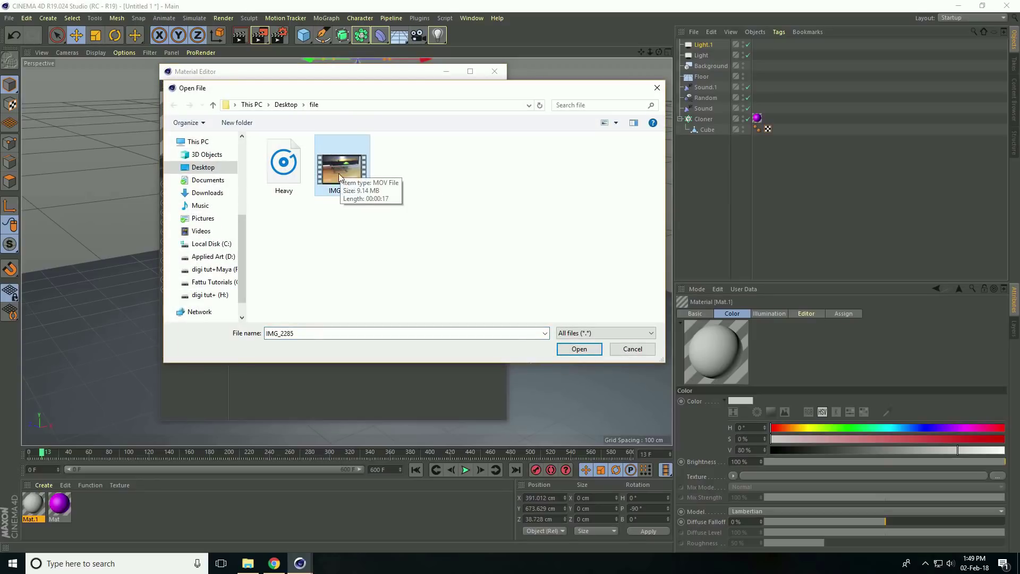
pyautogui.click(579, 349)
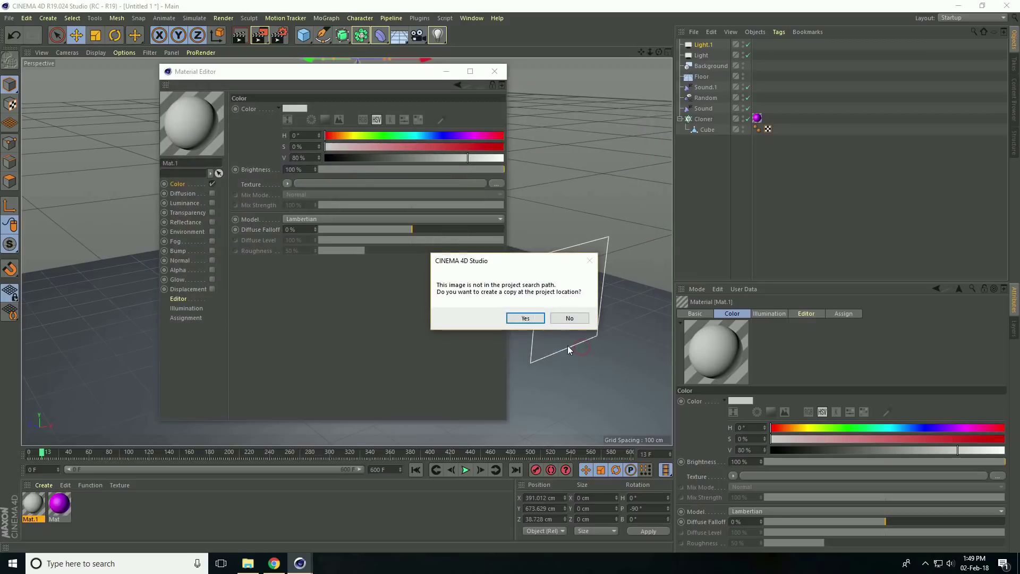
pyautogui.click(568, 321)
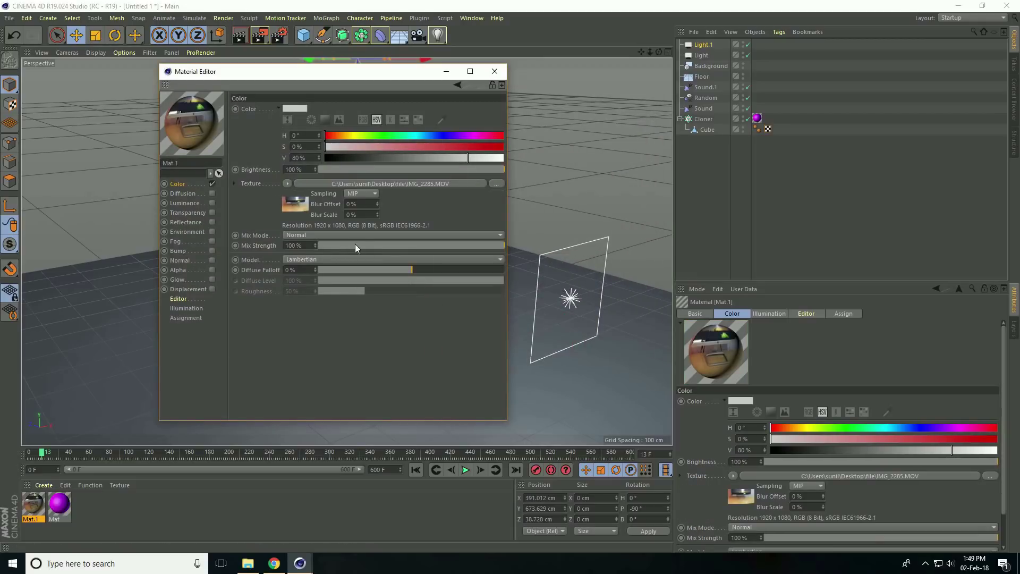
# - Calculate the movie start frame, end frame and frame rate in the Color texture's animation settings
pyautogui.click(288, 199)
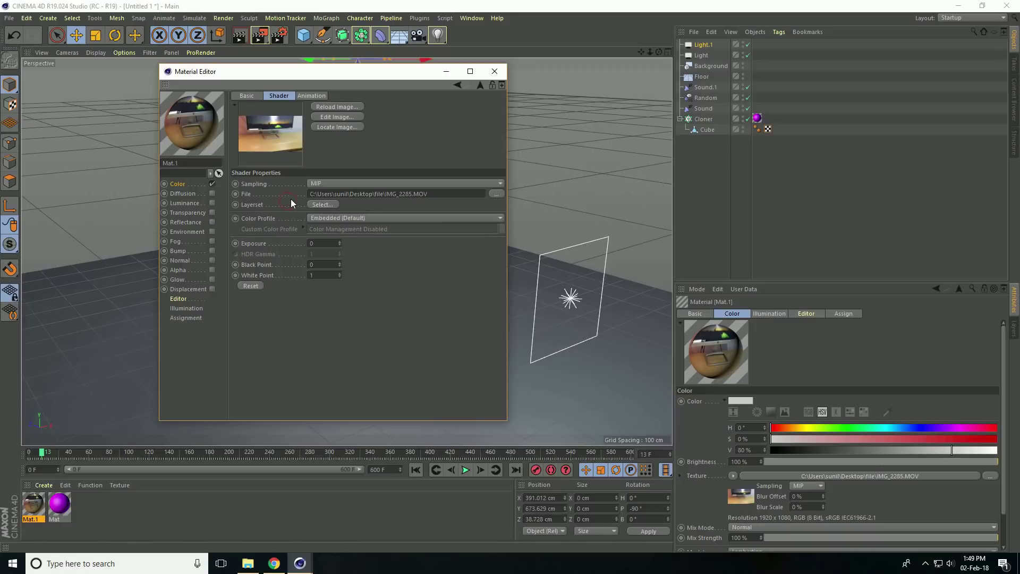
pyautogui.click(313, 95)
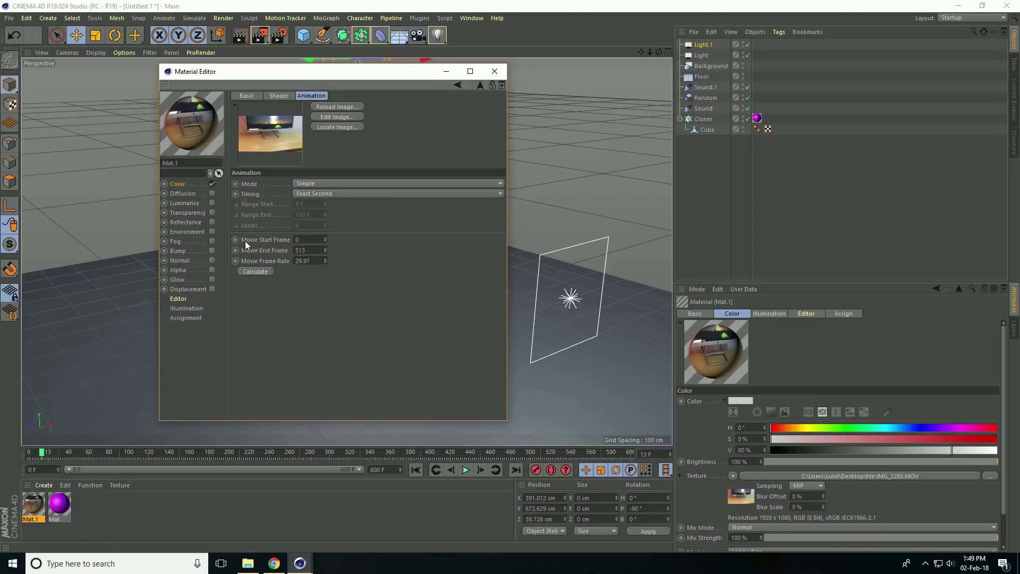
pyautogui.doubleClick(300, 240)
pyautogui.doubleClick(300, 250)
pyautogui.click(260, 271)
# - Enable Animate Preview for the video material and close the Material Editor
pyautogui.click(179, 299)
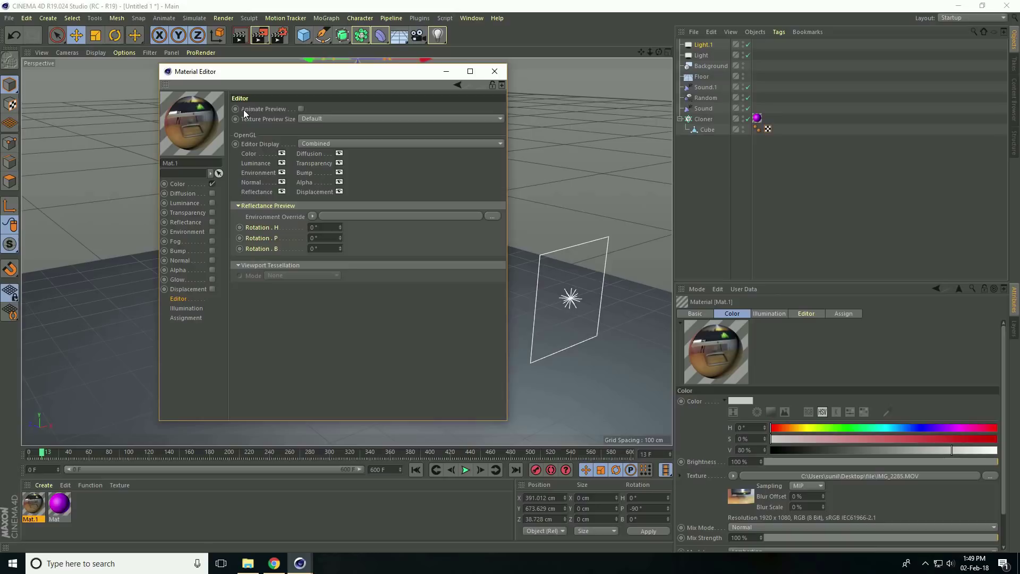
pyautogui.click(300, 108)
pyautogui.click(494, 71)
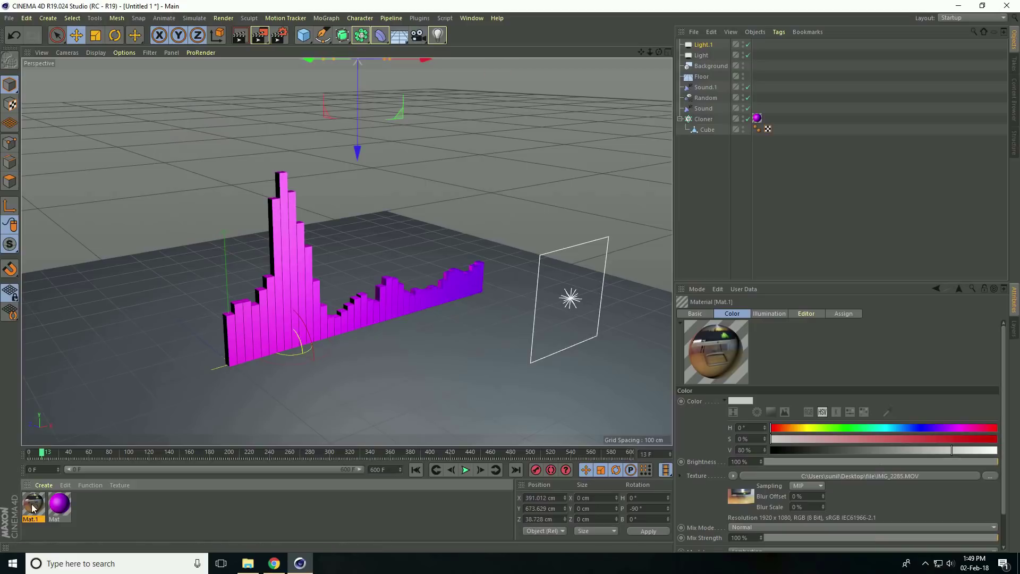
# - Apply the video material to the Floor and Background objects and set both texture tags to Frontal projection
pyautogui.moveTo(33, 502); pyautogui.dragTo(707, 77)
pyautogui.moveTo(27, 522); pyautogui.dragTo(713, 65)
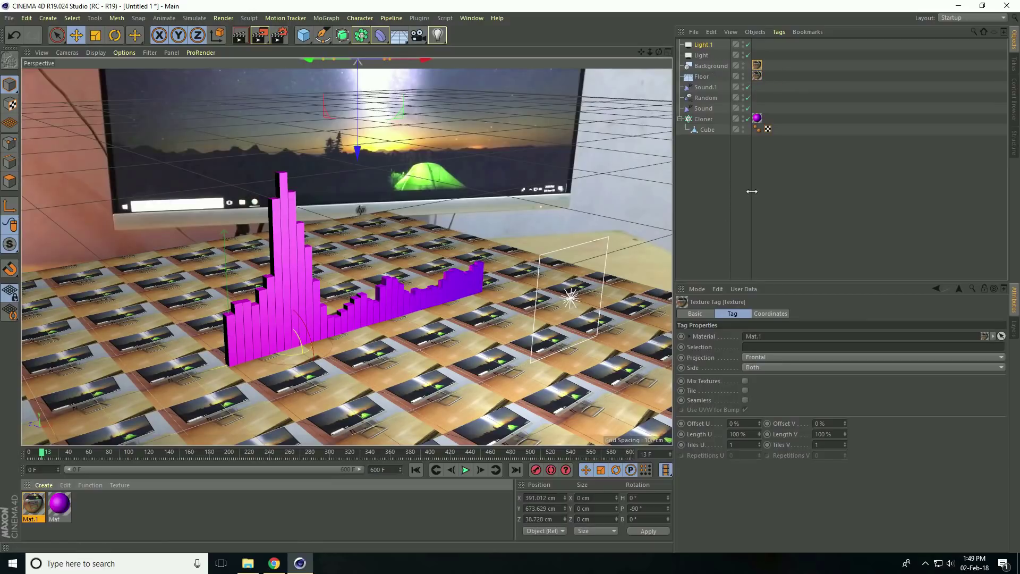
pyautogui.keyDown('ctrl'); pyautogui.click(757, 76); pyautogui.keyUp('ctrl')
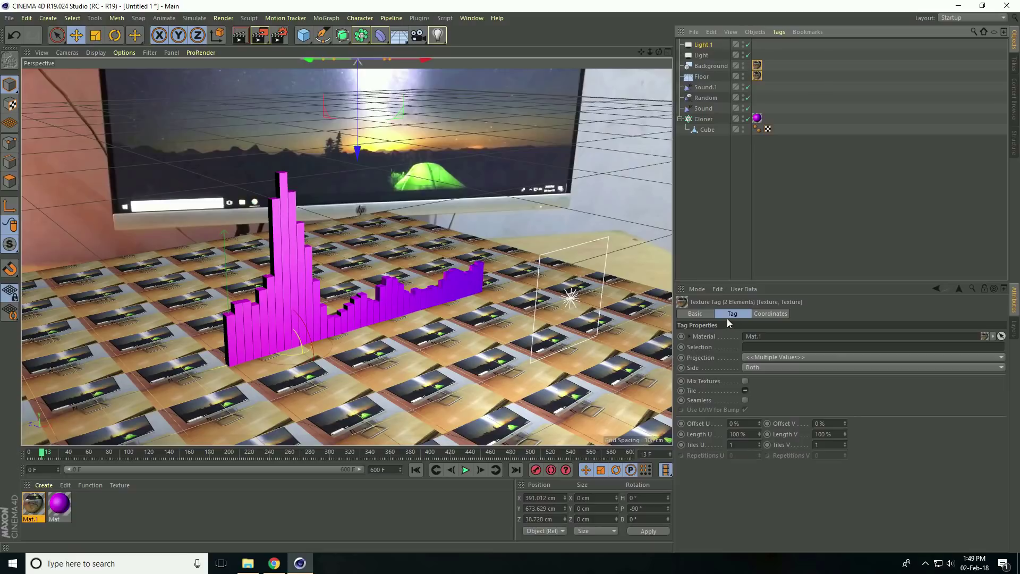
pyautogui.click(760, 358)
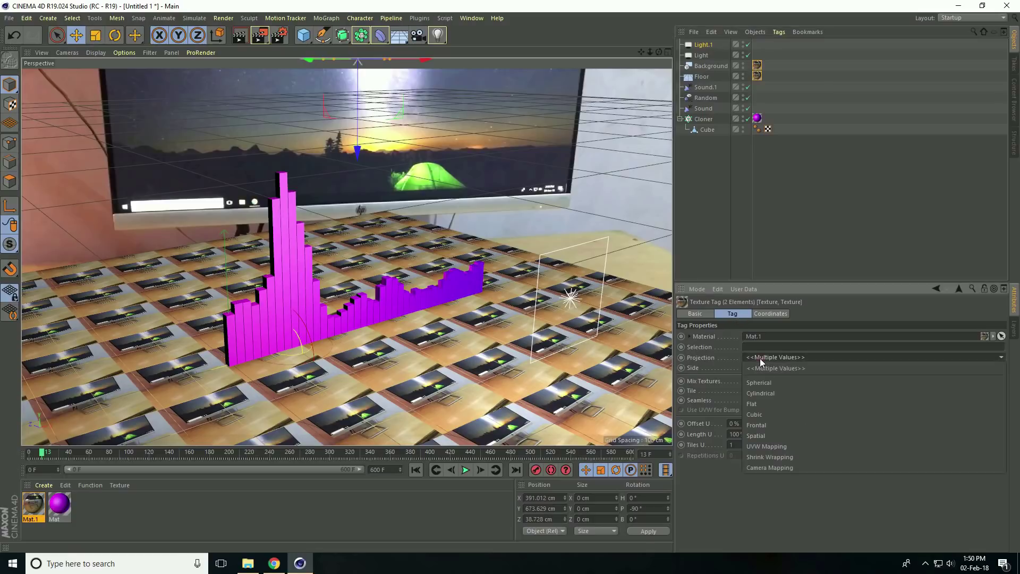
pyautogui.click(776, 425)
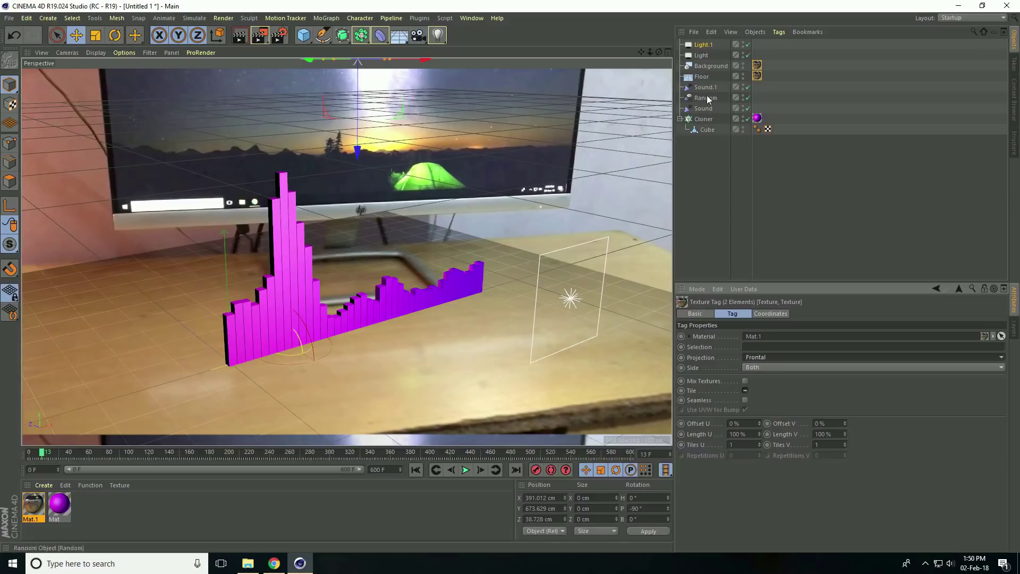
# - Add a Compositing tag to the Floor, disable Self Shadowing and enable Compositing Background
pyautogui.click(702, 78)
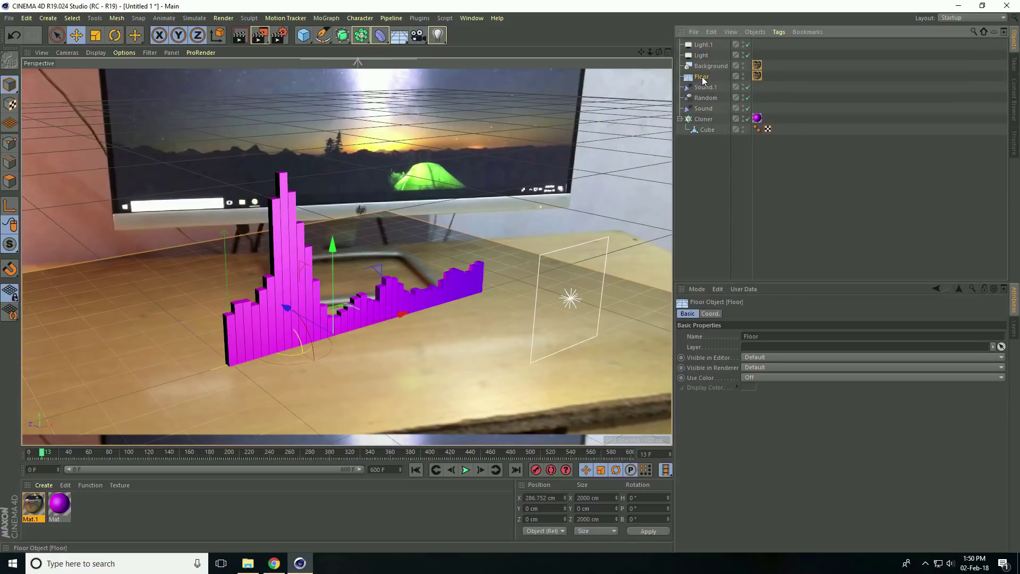
pyautogui.rightClick(702, 80)
pyautogui.moveTo(721, 86)
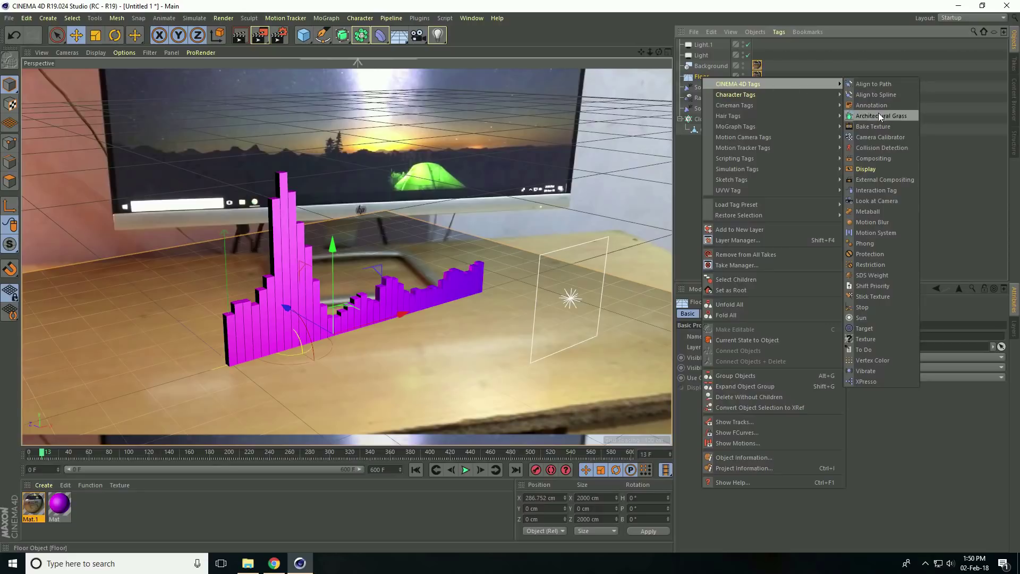
pyautogui.click(883, 159)
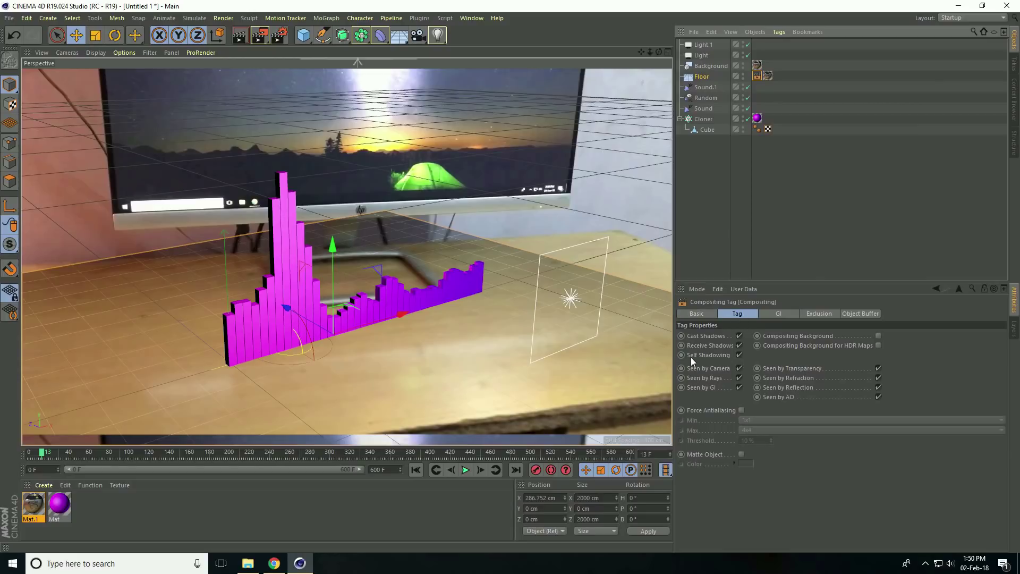
pyautogui.click(739, 355)
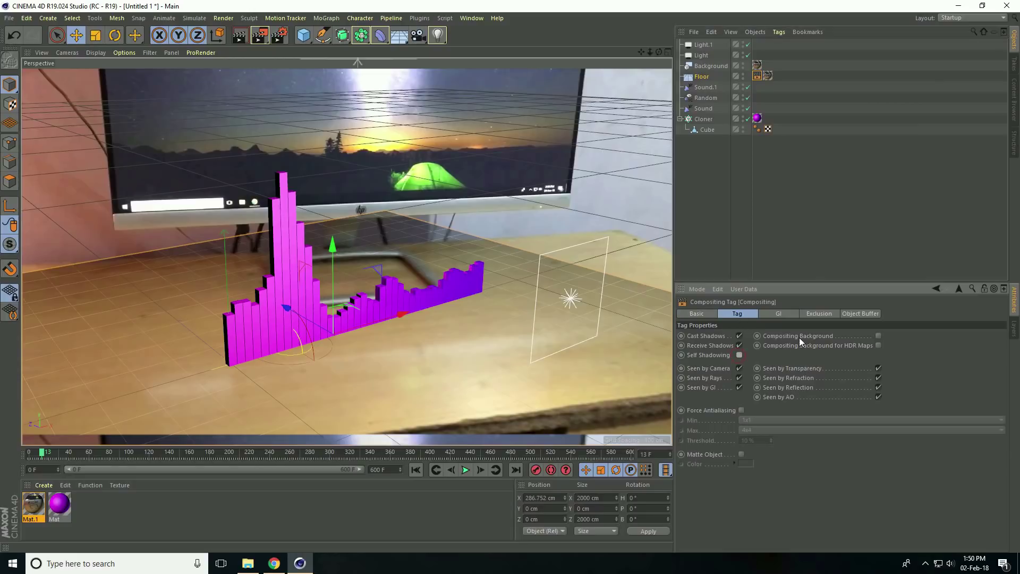
pyautogui.click(877, 336)
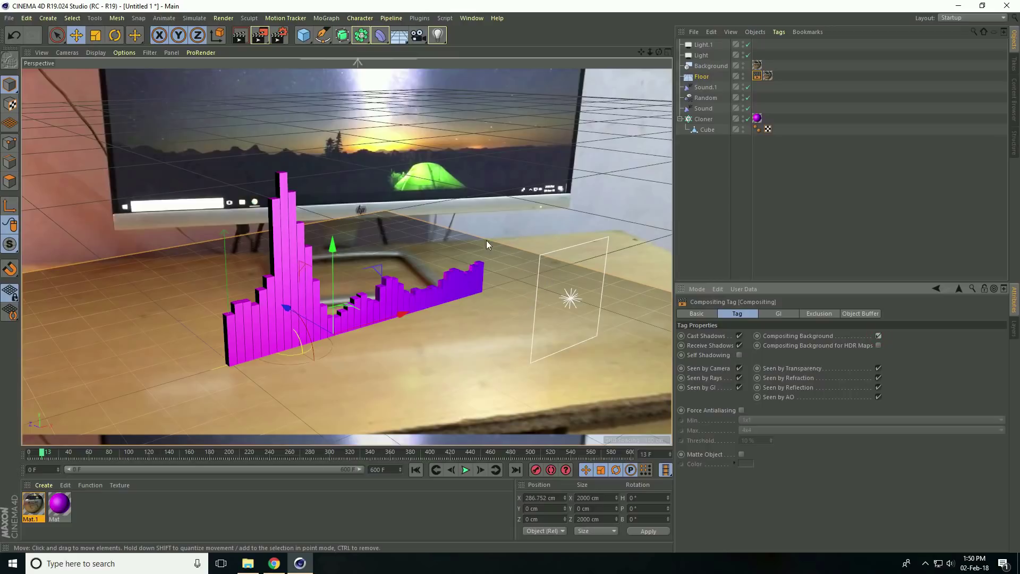
# - Create a Null object, group all the scene objects under it and collapse the group
pyautogui.click(304, 35)
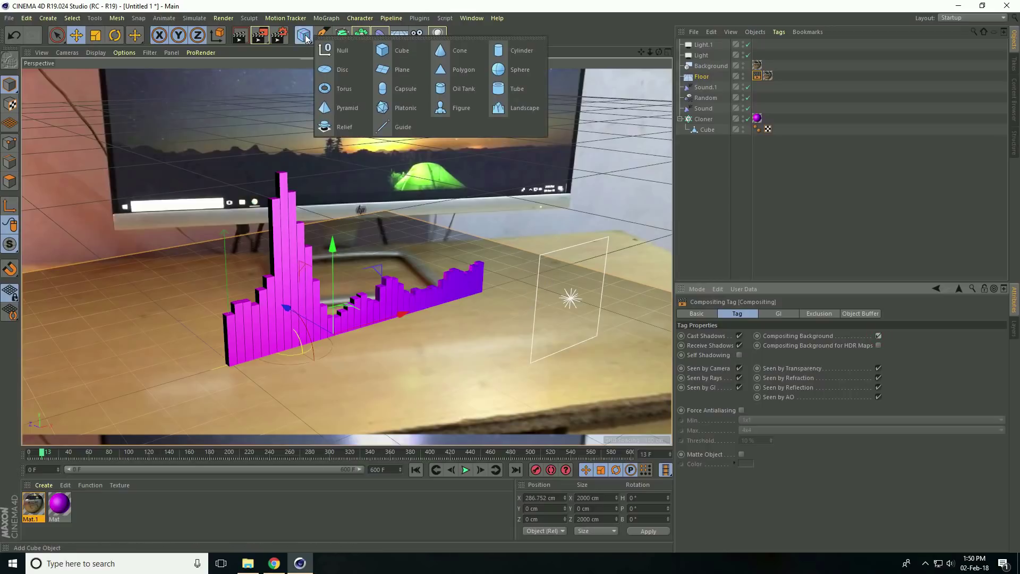
pyautogui.click(334, 52)
pyautogui.moveTo(694, 164); pyautogui.dragTo(700, 45)
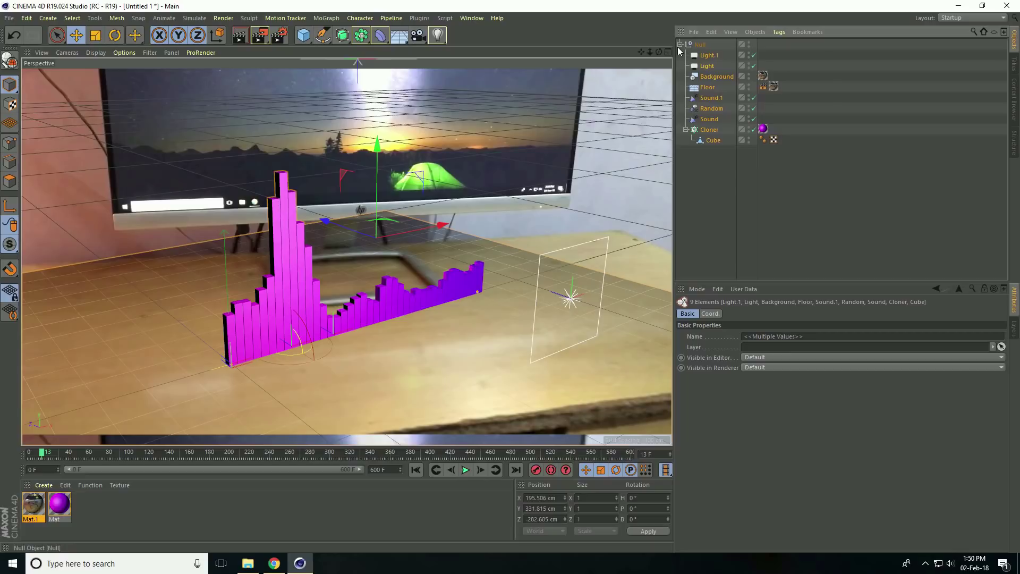
pyautogui.click(680, 45)
pyautogui.click(698, 45)
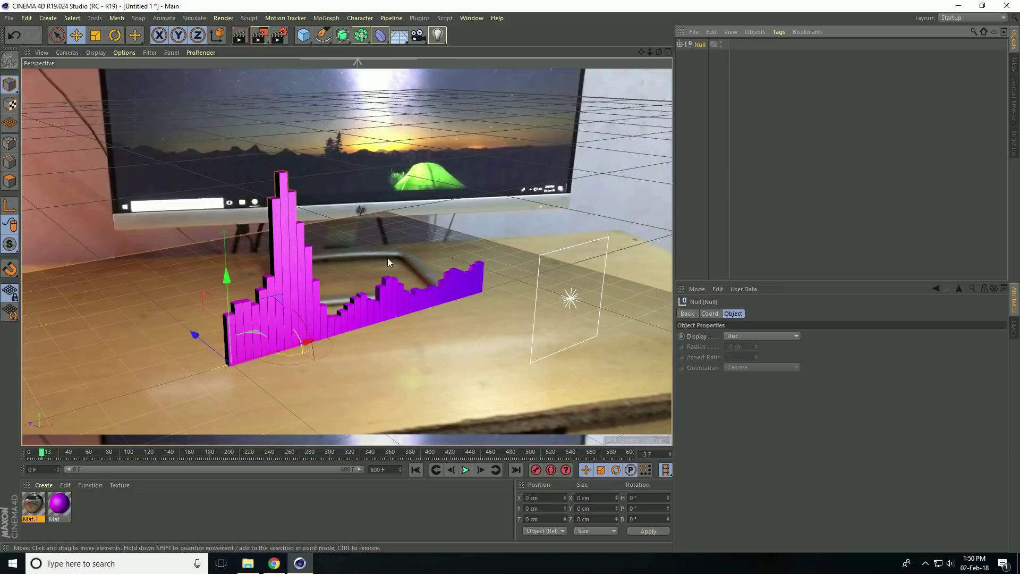
# - Add a Motion Tracker object to the scene and expand it in the object hierarchy
pyautogui.click(299, 17)
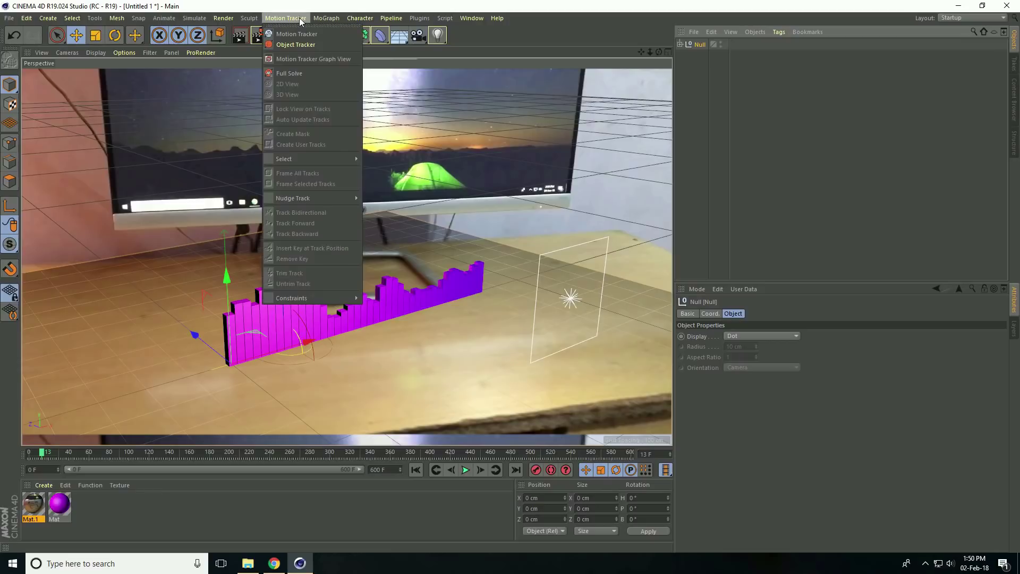
pyautogui.click(314, 34)
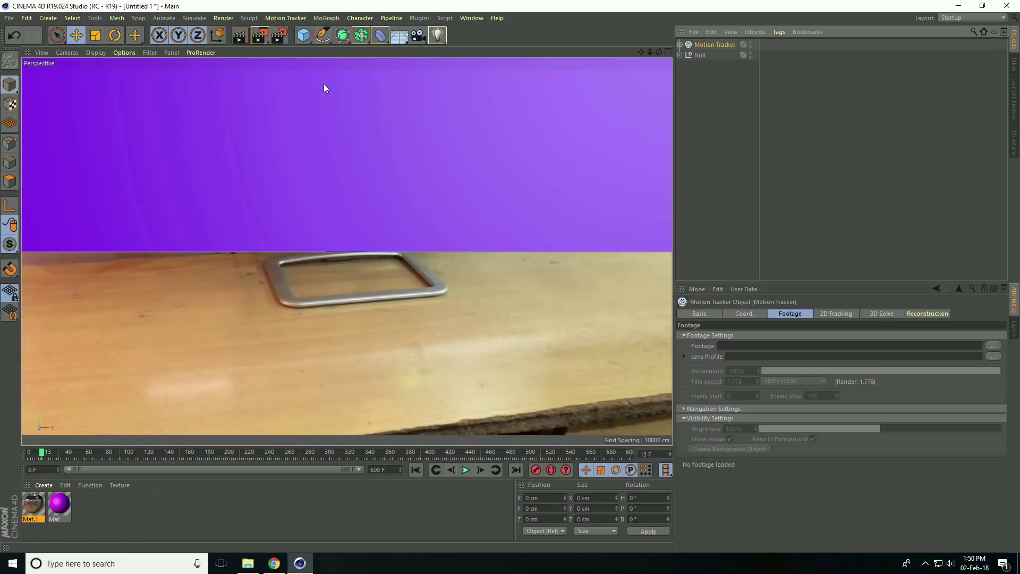
pyautogui.click(679, 45)
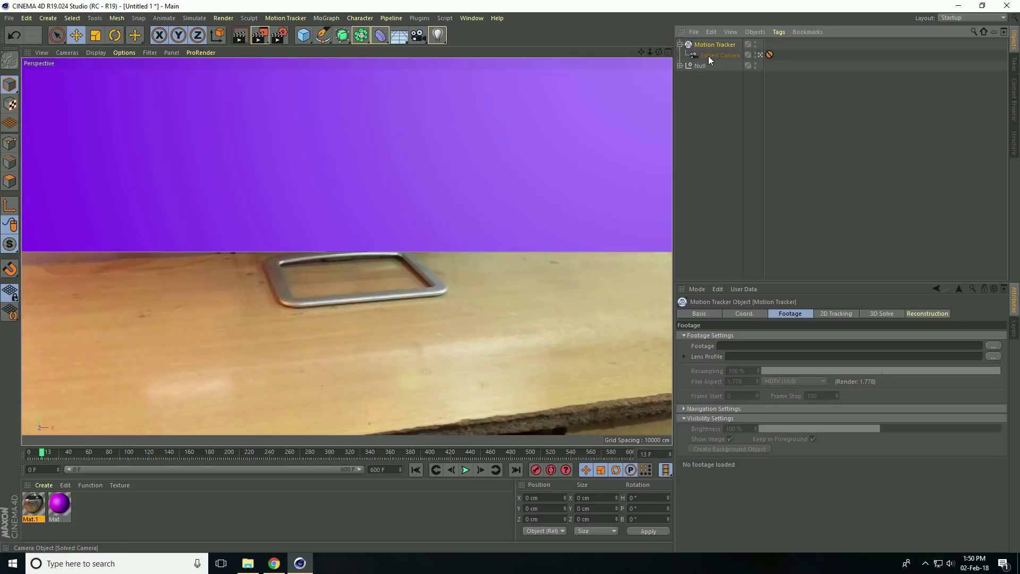
# - Leave the Solved Camera view to inspect the bars over the footage, and return to the Solved Camera
pyautogui.click(760, 55)
pyautogui.scroll(-4, 445, 310)
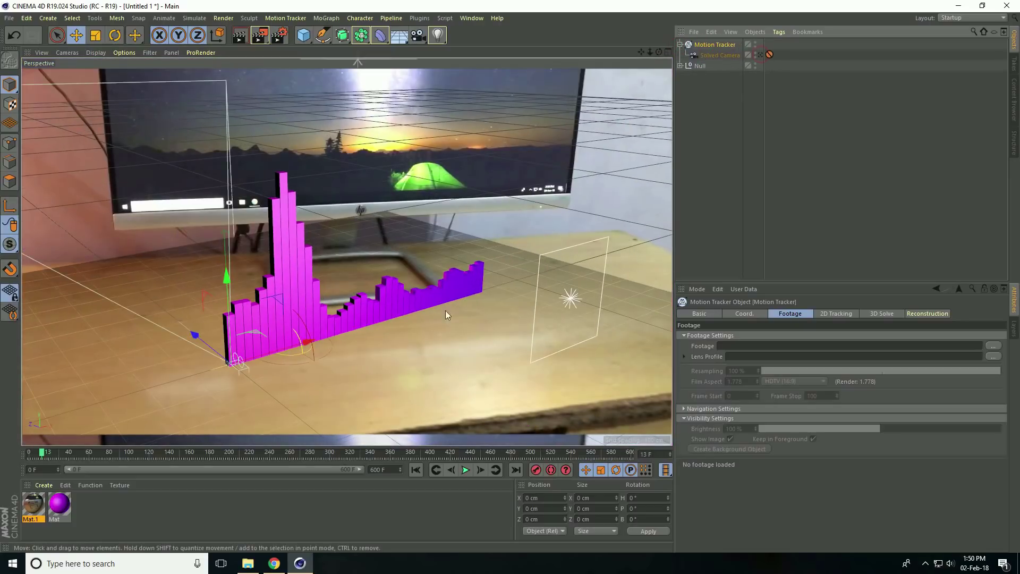
pyautogui.scroll(-5, 351, 348)
pyautogui.scroll(7, 244, 351)
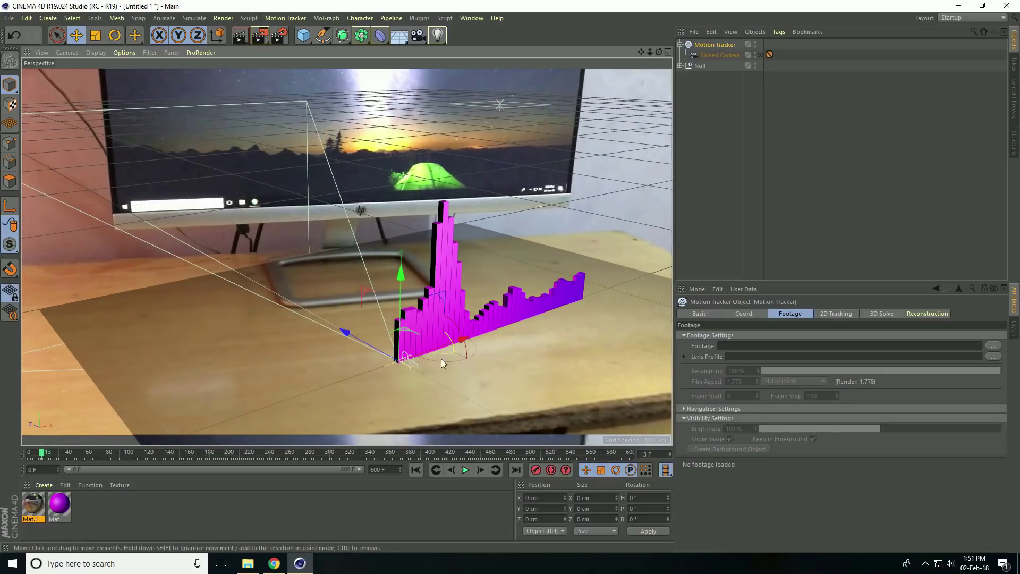
pyautogui.click(760, 55)
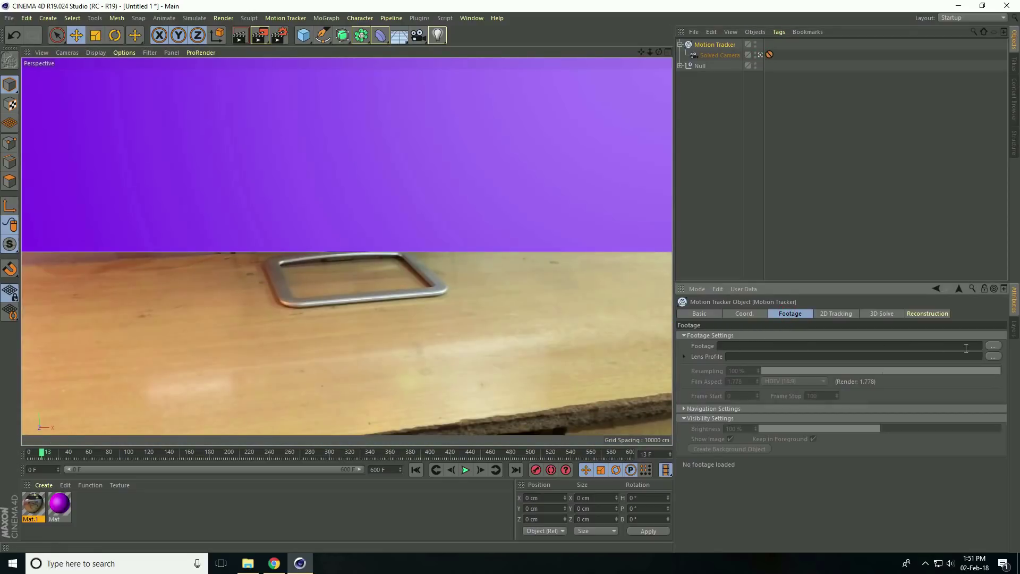
# - Load IMG_2285 as the Motion Tracker's footage and set Resampling to 100%
pyautogui.click(993, 346)
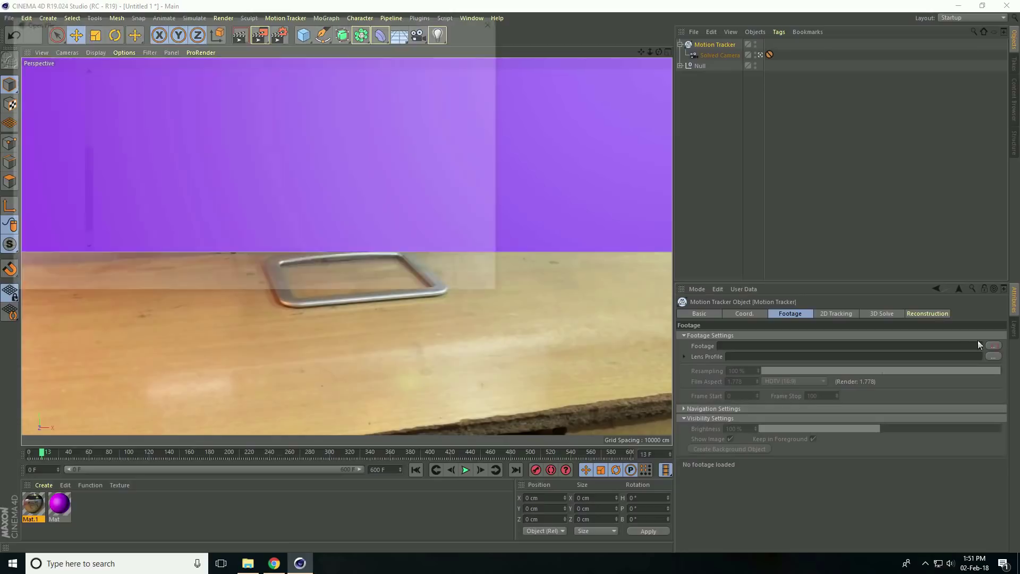
pyautogui.click(186, 104)
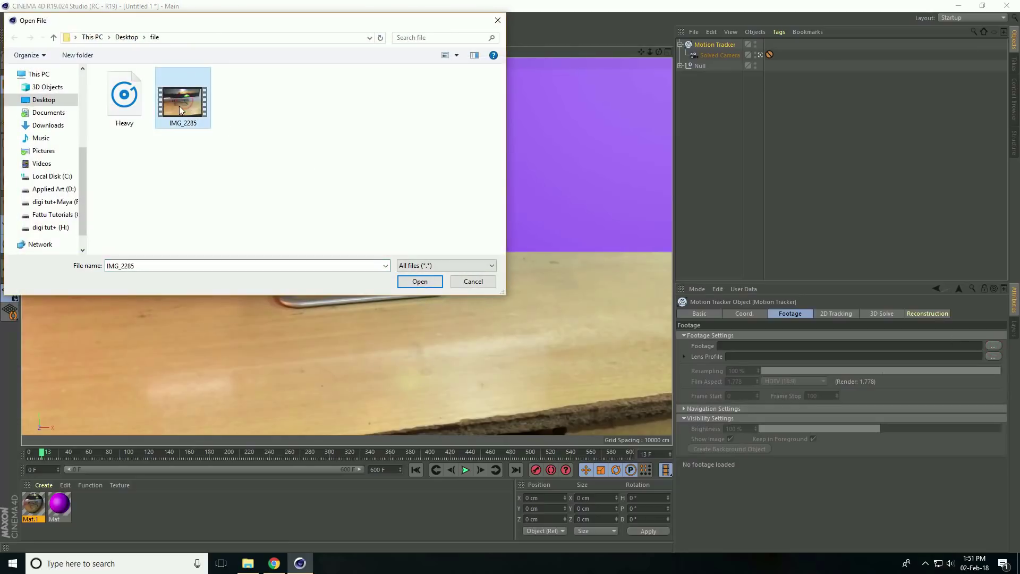
pyautogui.click(418, 282)
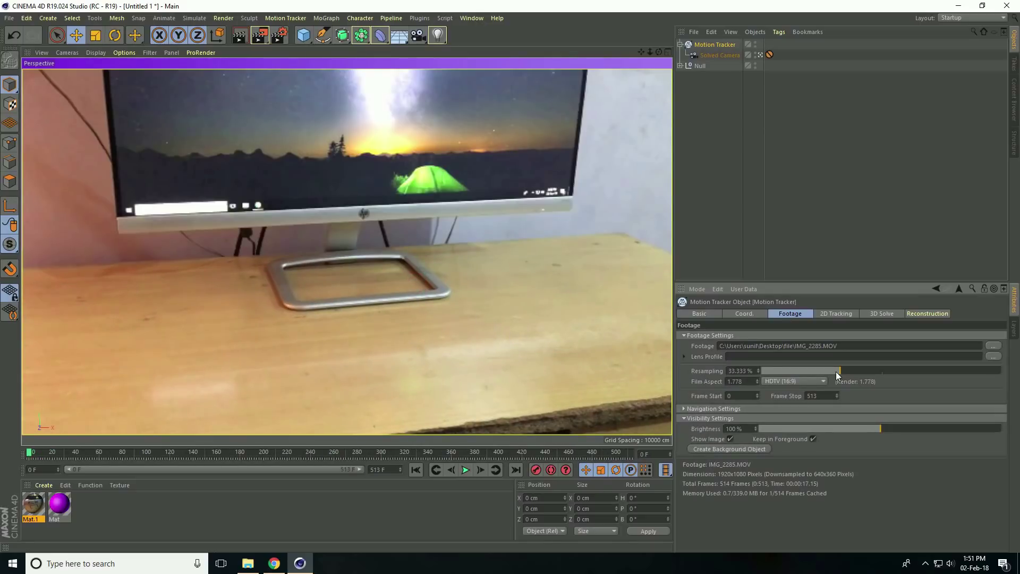
pyautogui.moveTo(836, 371); pyautogui.dragTo(1017, 372)
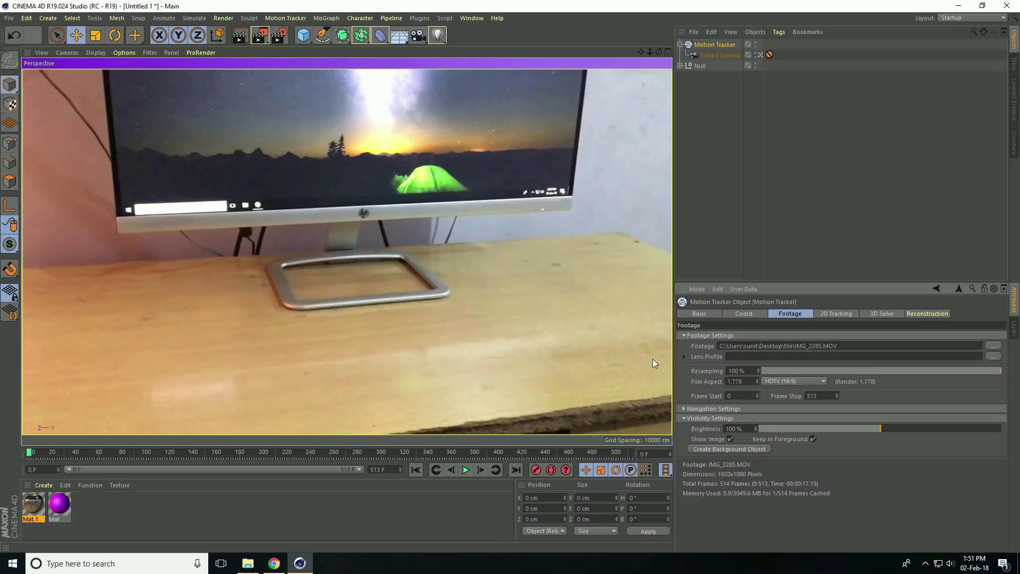
# - Add a Mask Constraint tag to the Motion Tracker object
pyautogui.click(716, 45)
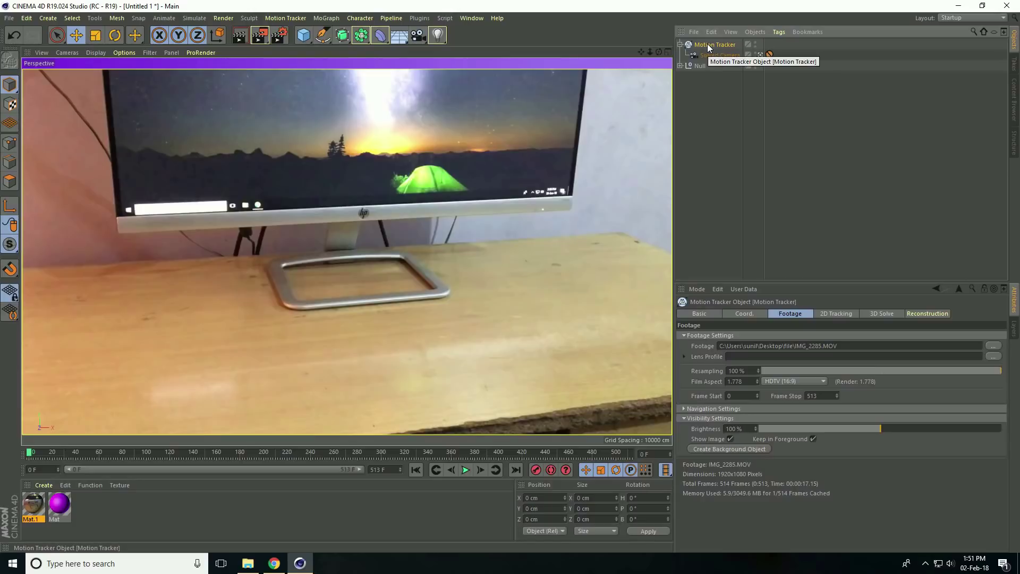
pyautogui.rightClick(706, 44)
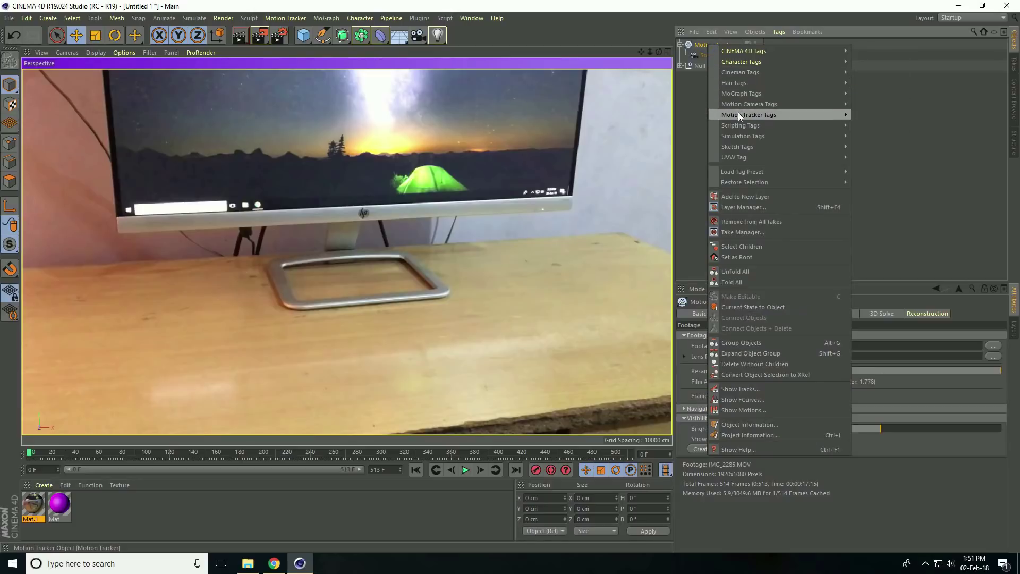
pyautogui.moveTo(737, 109)
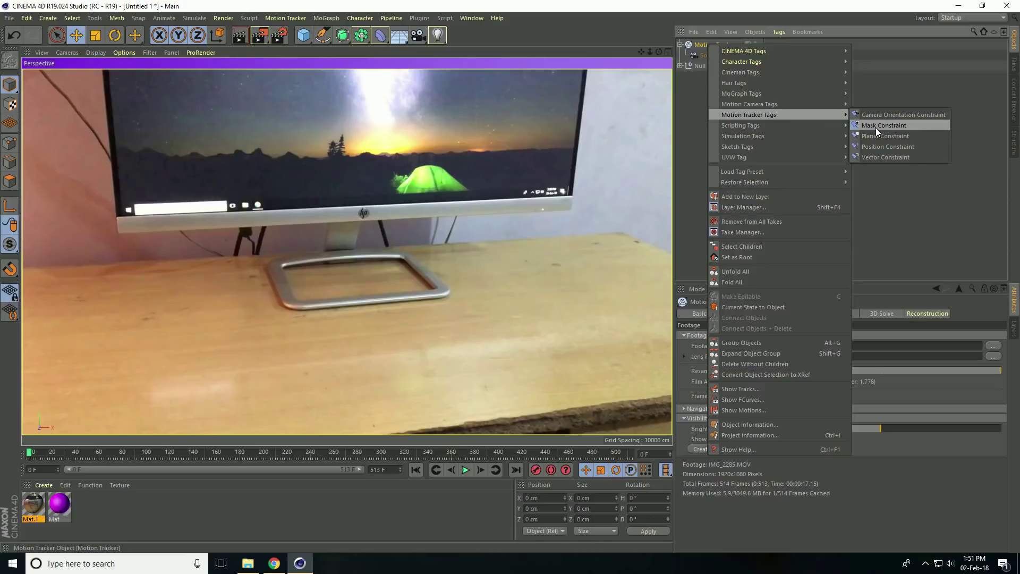
pyautogui.click(913, 126)
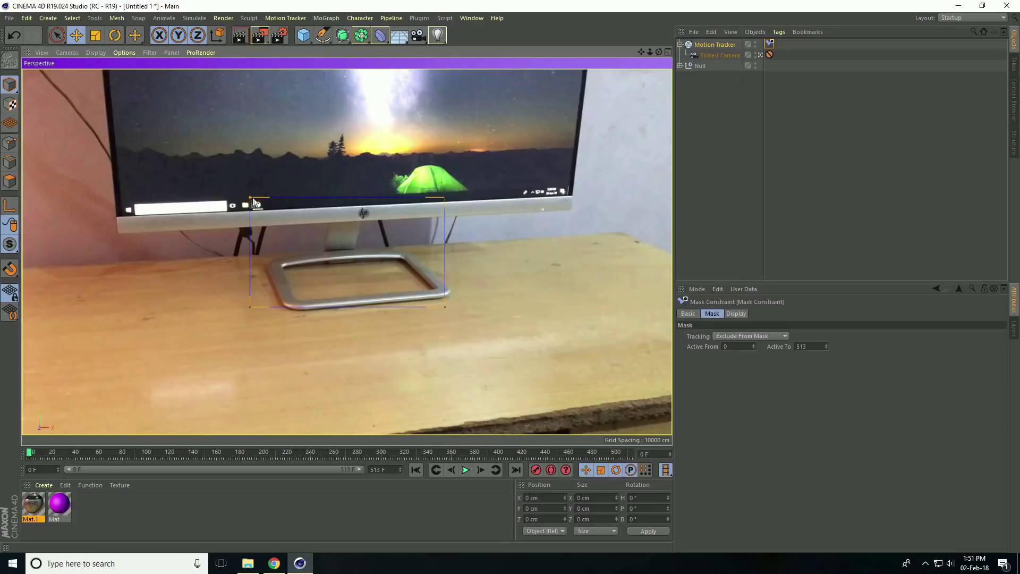
# - Fit the four corners of the mask around the monitor's outline at frame 0
pyautogui.moveTo(251, 199); pyautogui.dragTo(103, 61)
pyautogui.moveTo(254, 308); pyautogui.dragTo(119, 232)
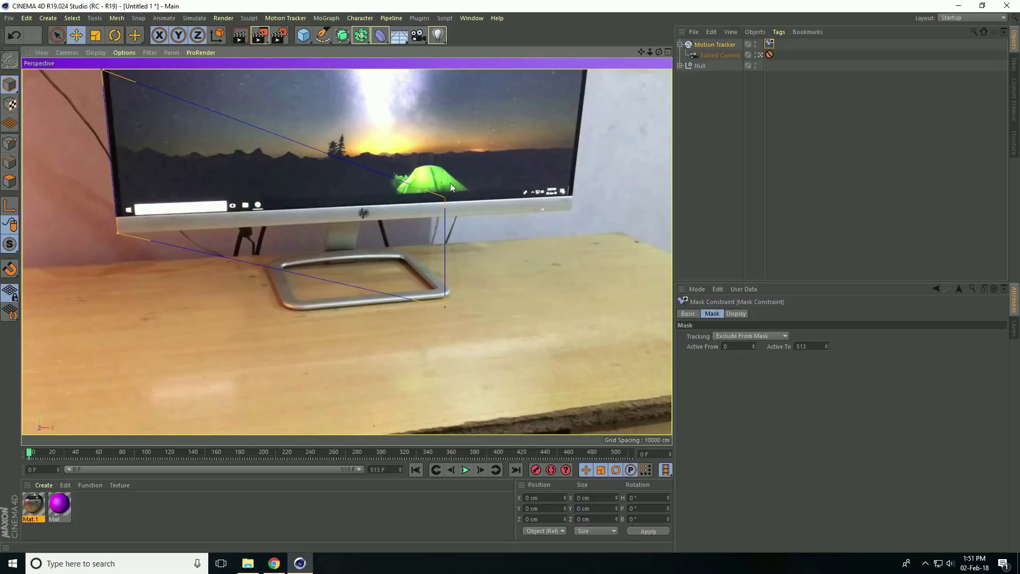
pyautogui.moveTo(446, 199); pyautogui.dragTo(588, 40)
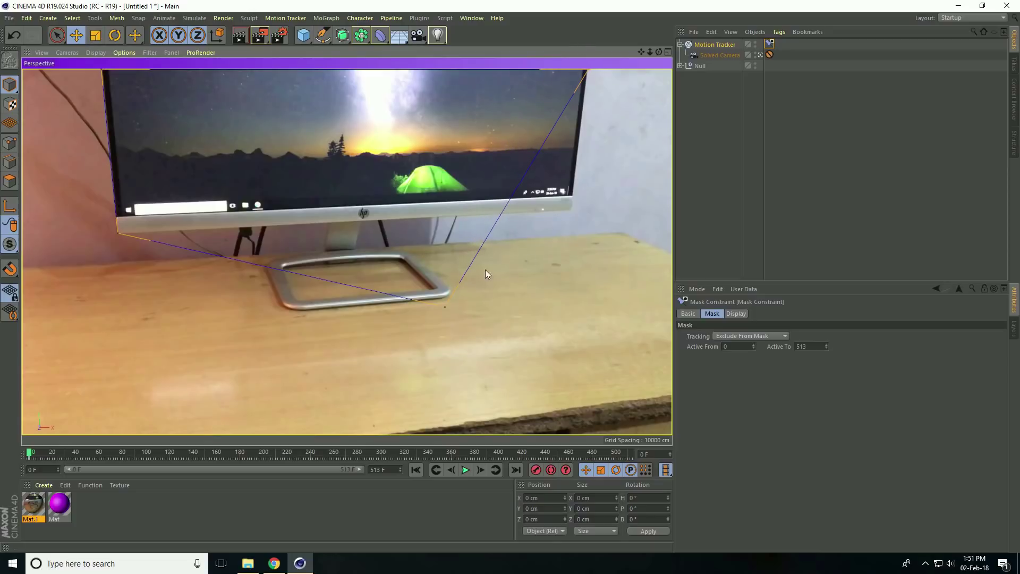
pyautogui.moveTo(445, 310); pyautogui.dragTo(572, 213)
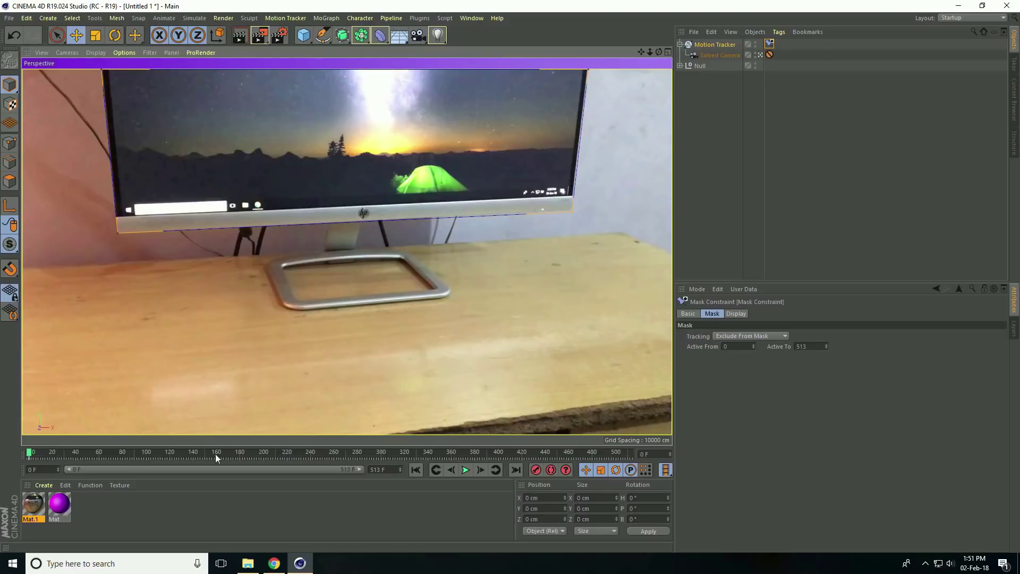
# - Mute the system speakers and refit the mask's corners to the monitor's outline at frame 60
pyautogui.click(100, 453)
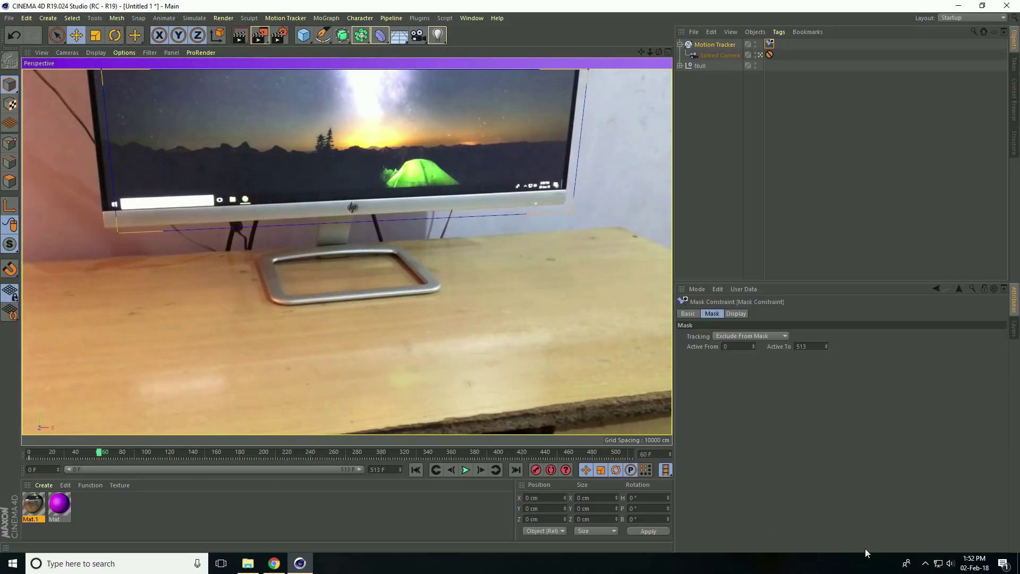
pyautogui.click(950, 563)
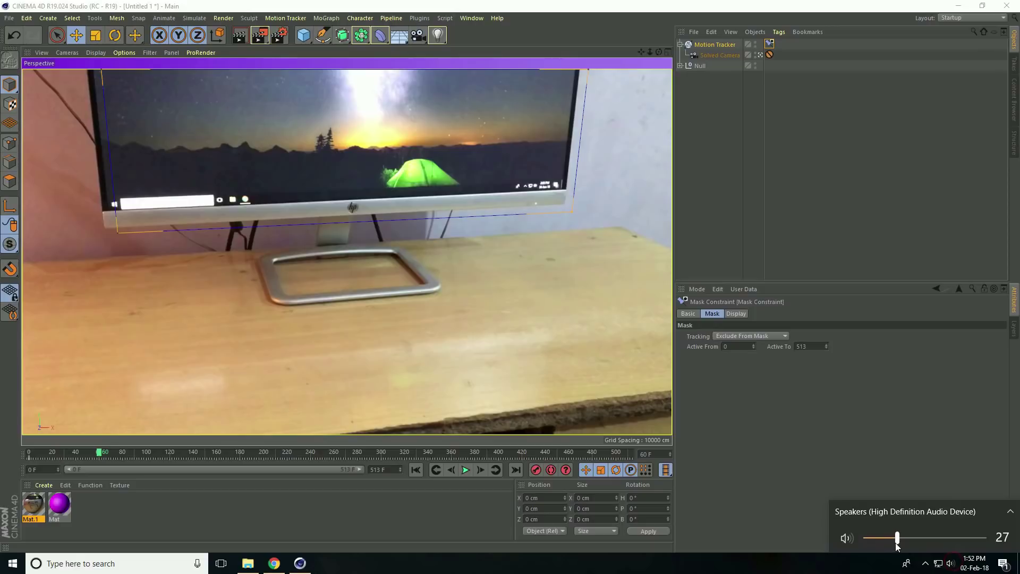
pyautogui.moveTo(896, 542); pyautogui.dragTo(855, 542)
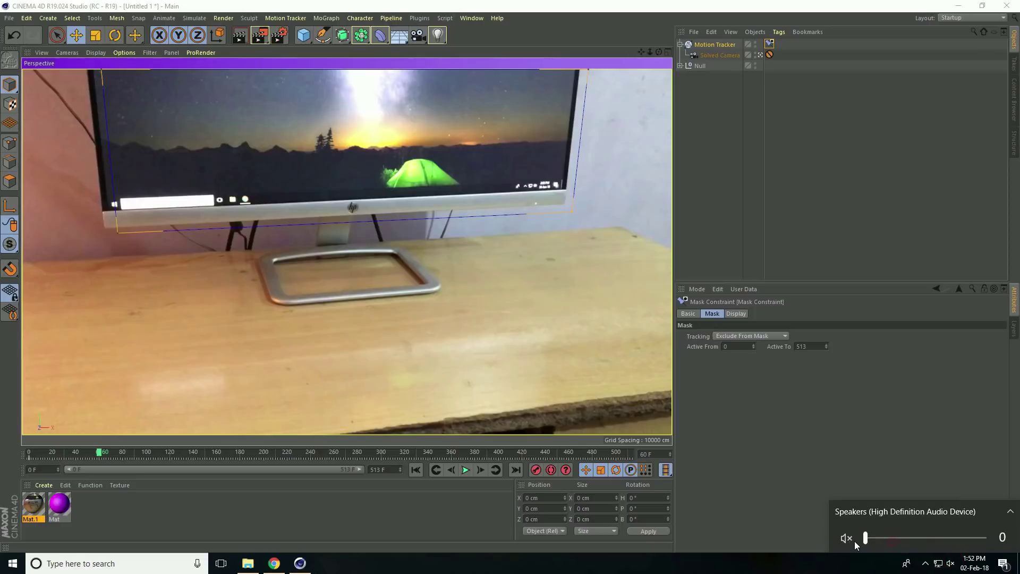
pyautogui.click(120, 232)
pyautogui.moveTo(119, 231); pyautogui.dragTo(105, 228)
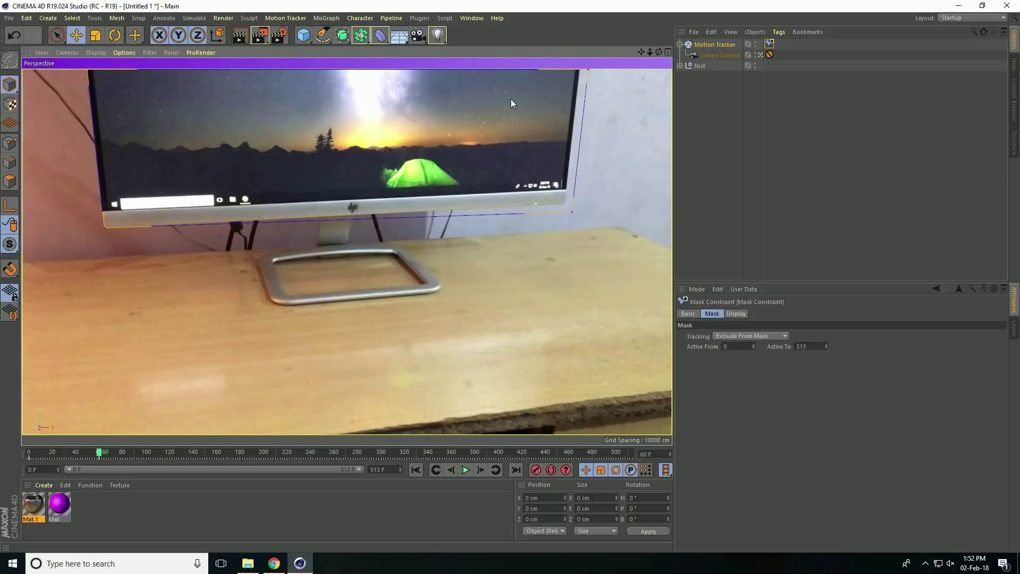
pyautogui.moveTo(589, 71); pyautogui.dragTo(581, 69)
pyautogui.moveTo(572, 211); pyautogui.dragTo(566, 203)
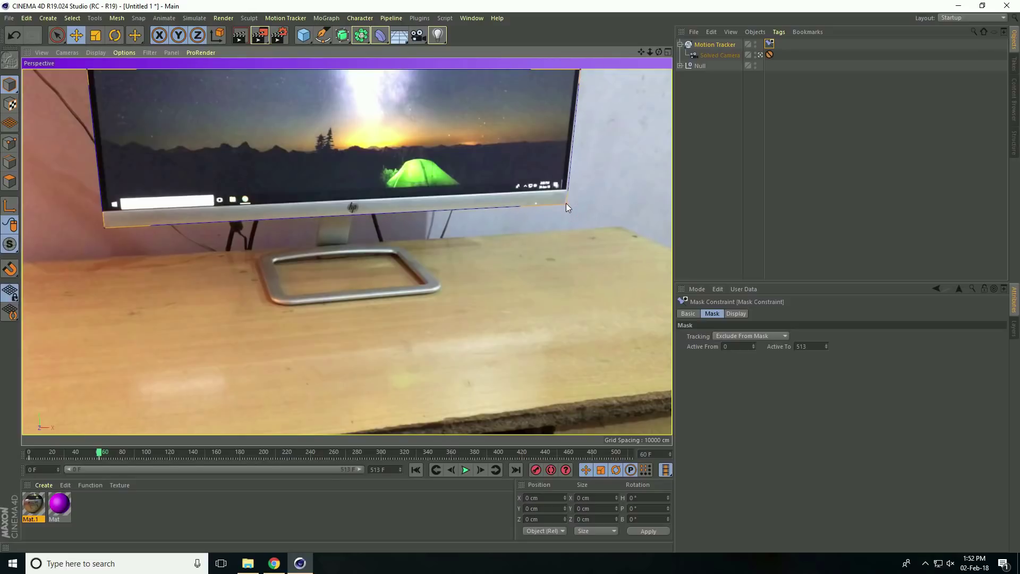
# - Reshape the mask at frame 120 so its four corners follow the monitor's outline
pyautogui.click(168, 455)
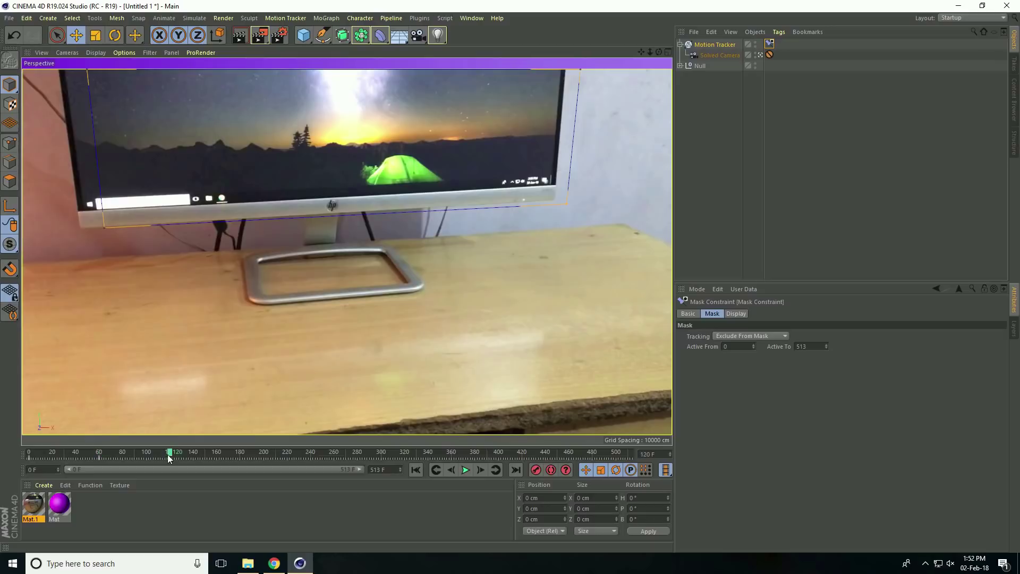
pyautogui.moveTo(106, 228); pyautogui.dragTo(82, 227)
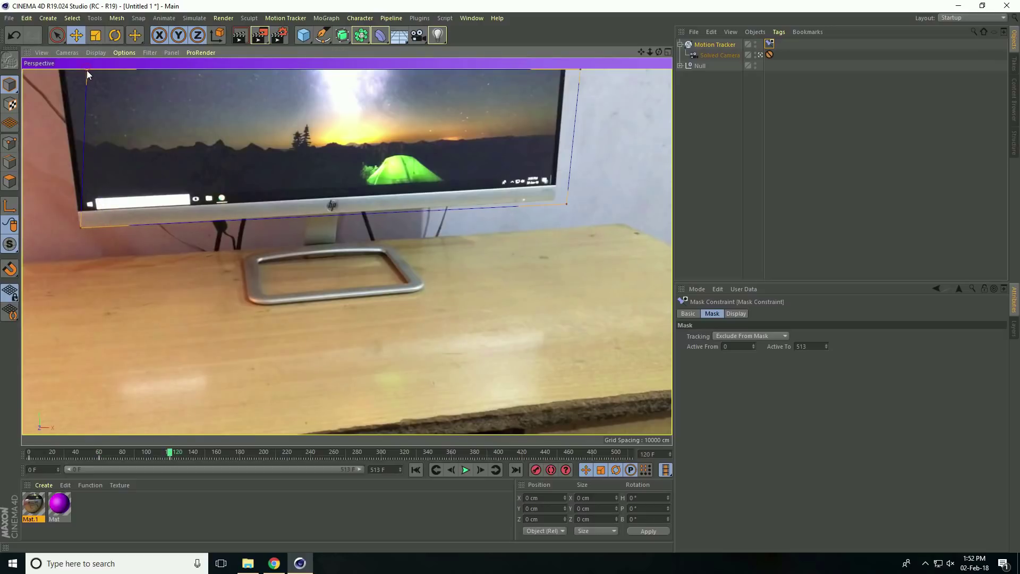
pyautogui.moveTo(87, 70); pyautogui.dragTo(57, 62)
pyautogui.moveTo(580, 70); pyautogui.dragTo(565, 66)
pyautogui.moveTo(567, 205); pyautogui.dragTo(556, 200)
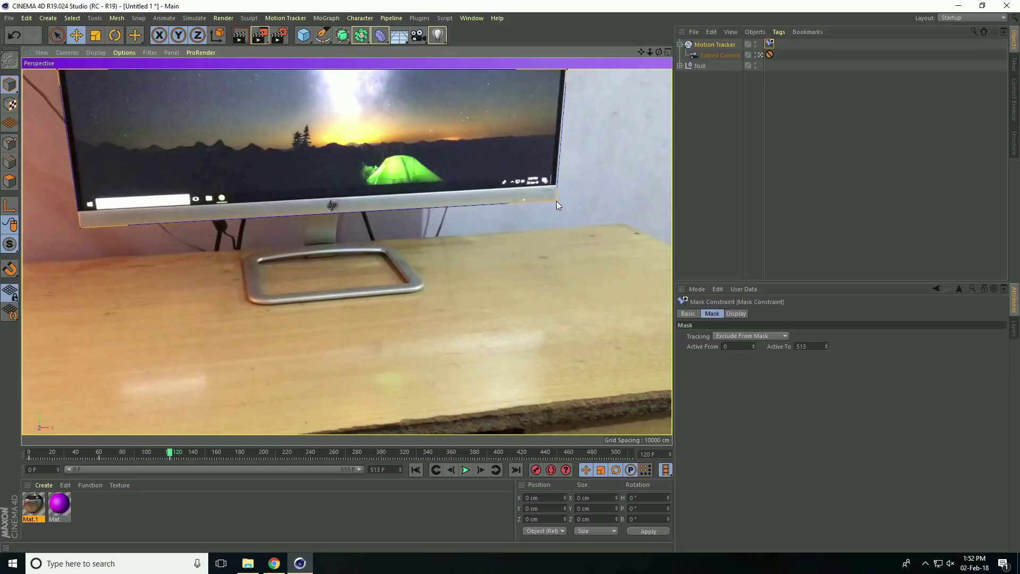
# - Reshape the mask at frame 181 so its four corners follow the monitor's outline
pyautogui.click(241, 451)
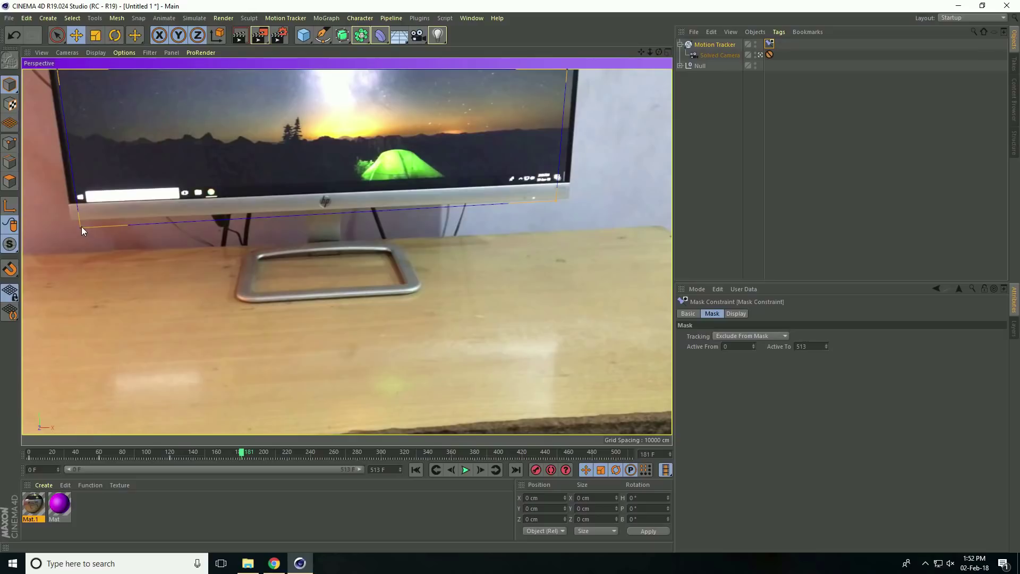
pyautogui.moveTo(80, 226); pyautogui.dragTo(69, 220)
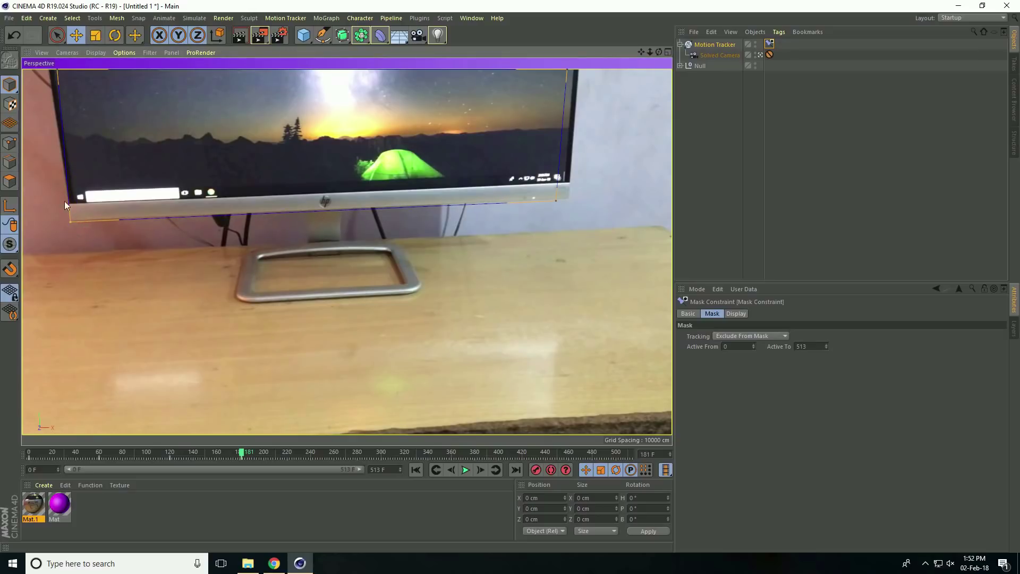
pyautogui.moveTo(57, 70); pyautogui.dragTo(49, 67)
pyautogui.moveTo(567, 71); pyautogui.dragTo(579, 66)
pyautogui.moveTo(554, 201); pyautogui.dragTo(569, 199)
# - Adjust the mask at frame 241, moving its lower corners and upper-right corner onto the monitor's outline
pyautogui.click(311, 454)
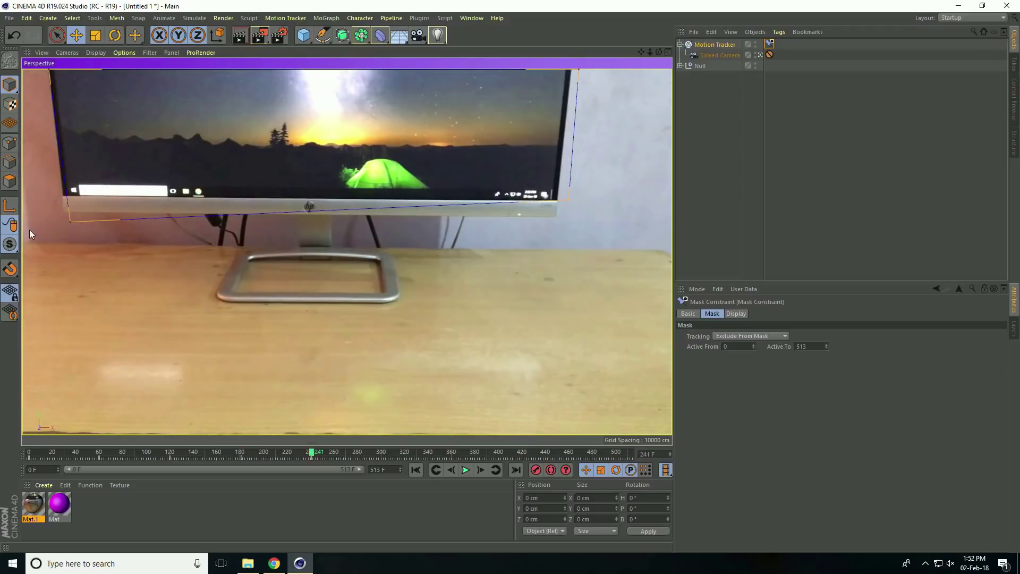
pyautogui.moveTo(74, 222); pyautogui.dragTo(65, 208)
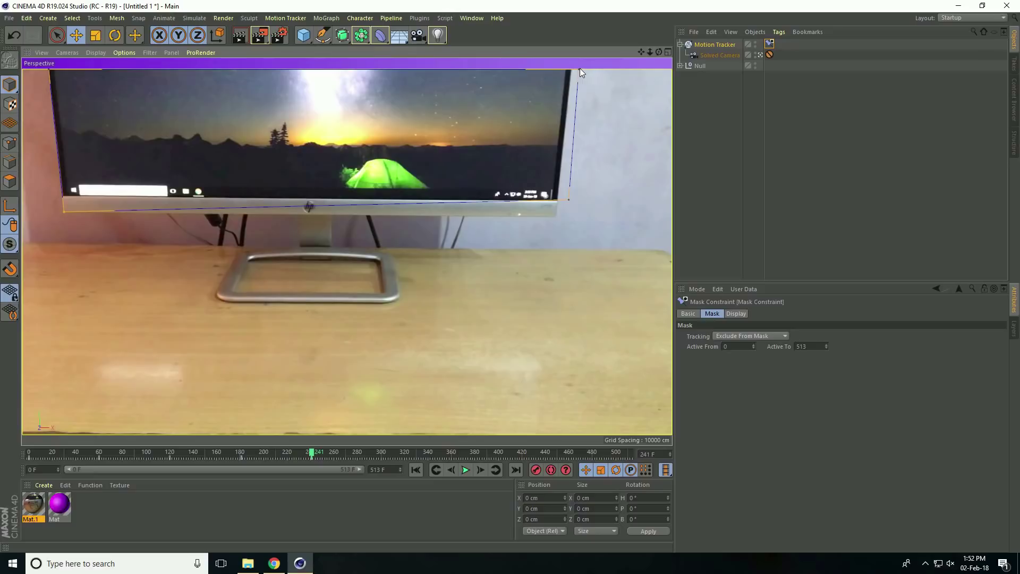
pyautogui.moveTo(579, 70); pyautogui.dragTo(572, 69)
pyautogui.moveTo(568, 199); pyautogui.dragTo(556, 215)
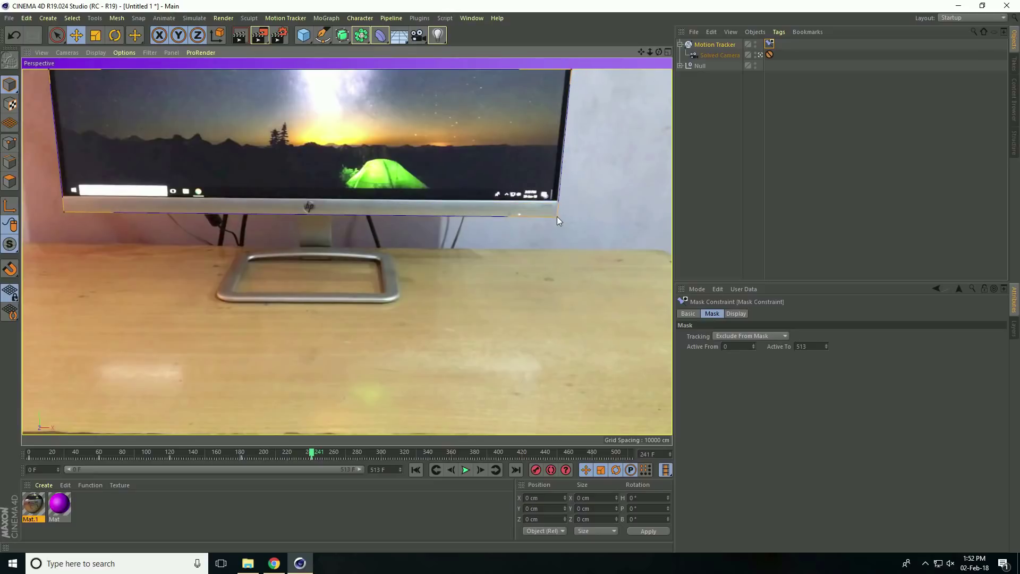
# - Reshape the mask at frame 300 so its four corners follow the monitor's outline
pyautogui.click(380, 455)
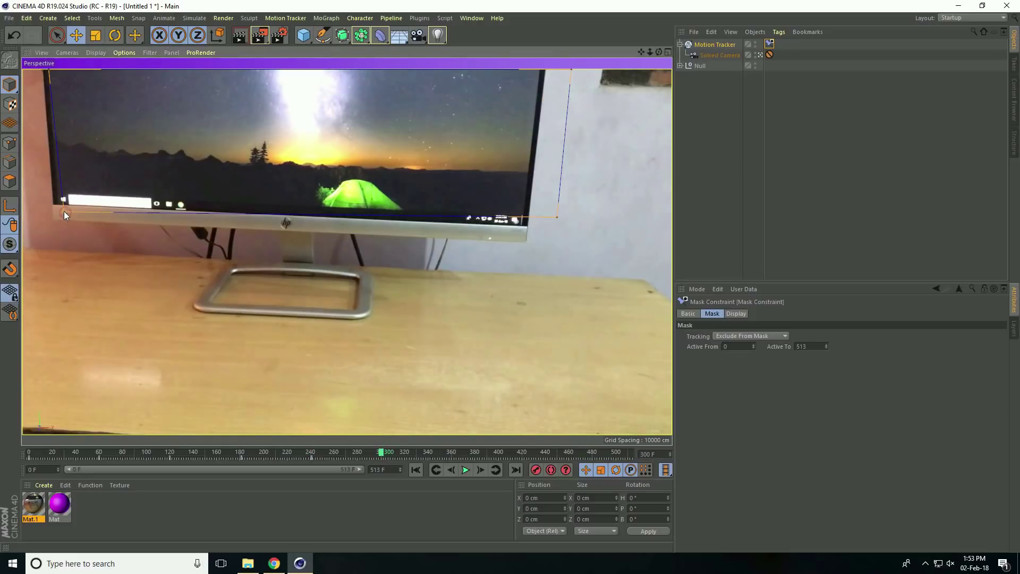
pyautogui.moveTo(64, 211); pyautogui.dragTo(53, 219)
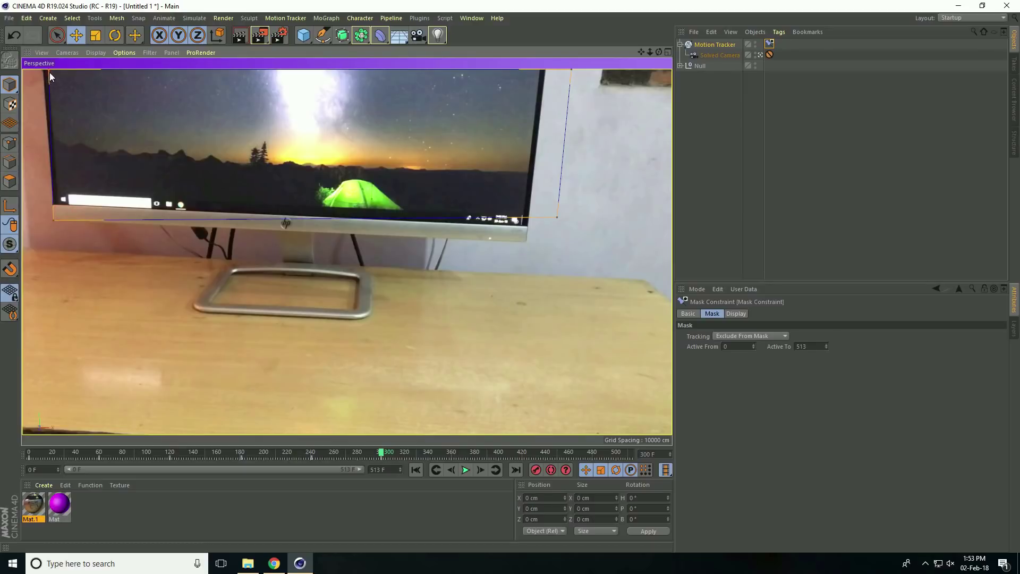
pyautogui.moveTo(49, 72); pyautogui.dragTo(43, 68)
pyautogui.moveTo(572, 72); pyautogui.dragTo(547, 65)
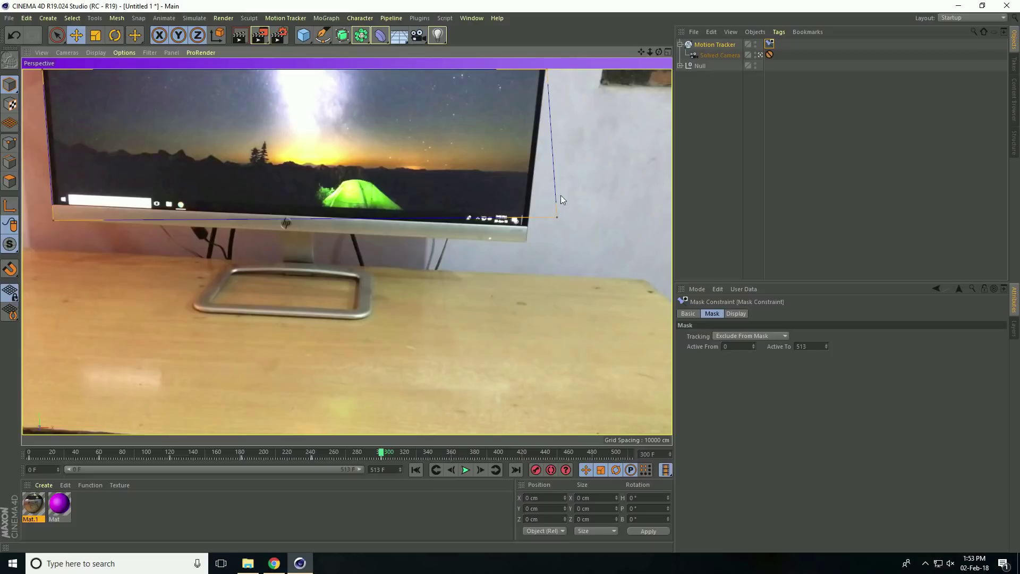
pyautogui.moveTo(557, 217); pyautogui.dragTo(526, 244)
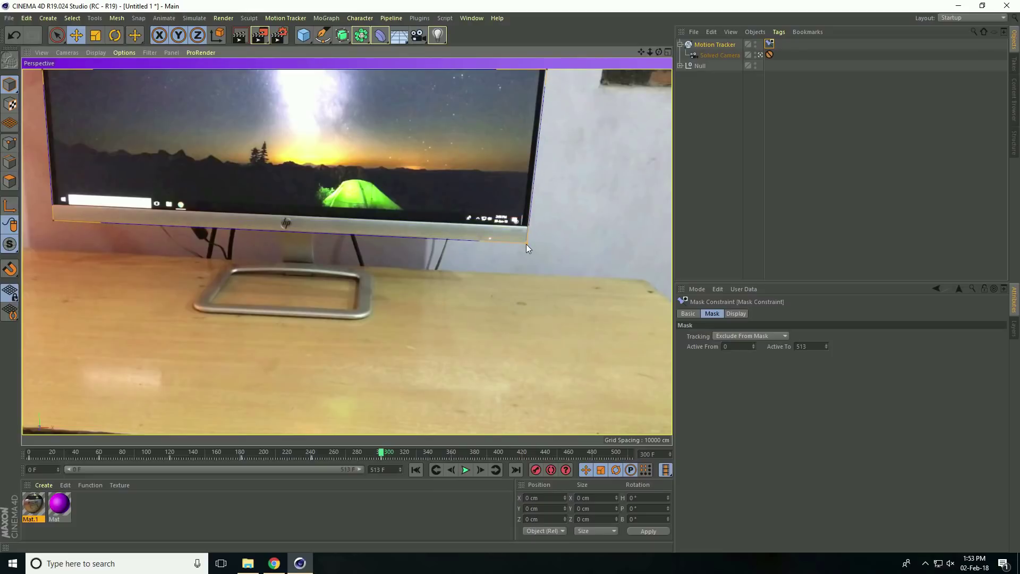
# - Reshape the mask at frame 359 so its four corners follow the monitor's outline
pyautogui.click(451, 451)
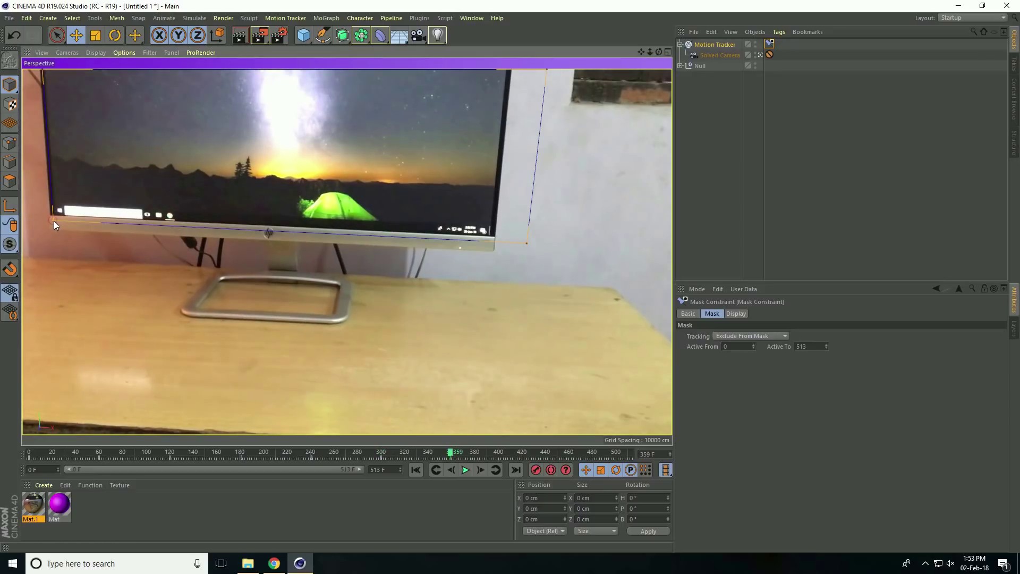
pyautogui.moveTo(53, 221); pyautogui.dragTo(49, 229)
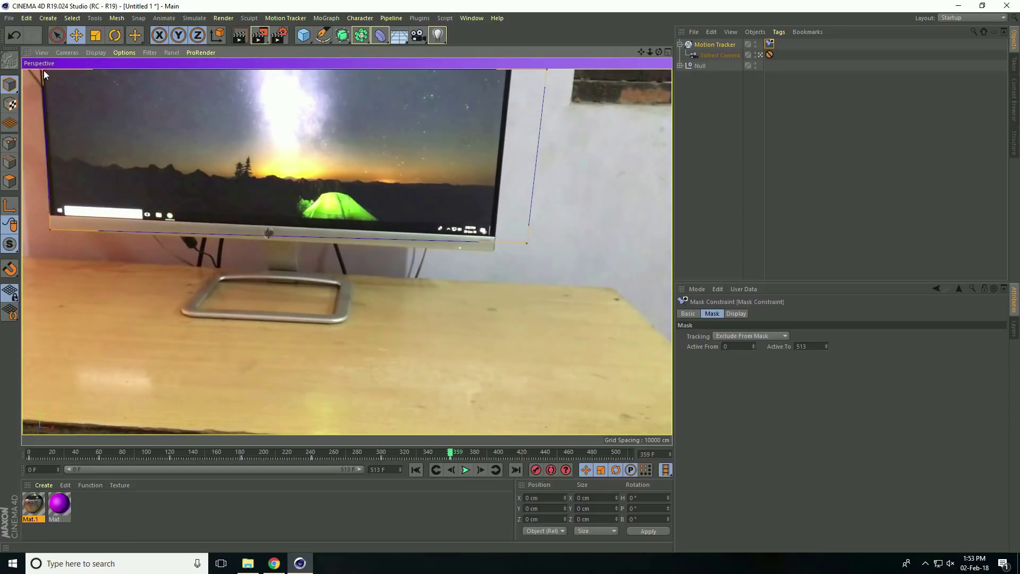
pyautogui.moveTo(42, 69); pyautogui.dragTo(42, 68)
pyautogui.moveTo(545, 71); pyautogui.dragTo(512, 69)
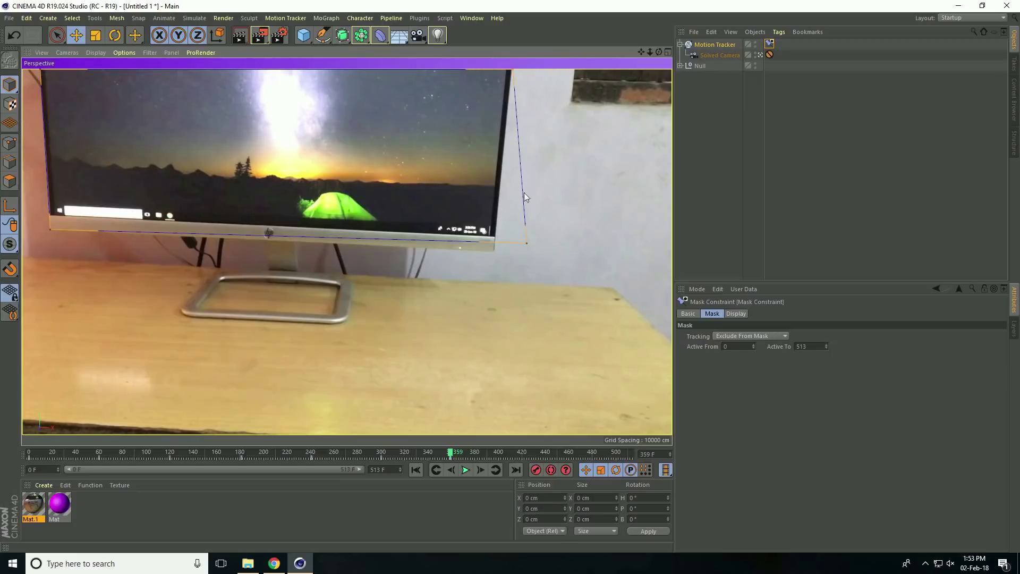
pyautogui.moveTo(527, 244); pyautogui.dragTo(493, 252)
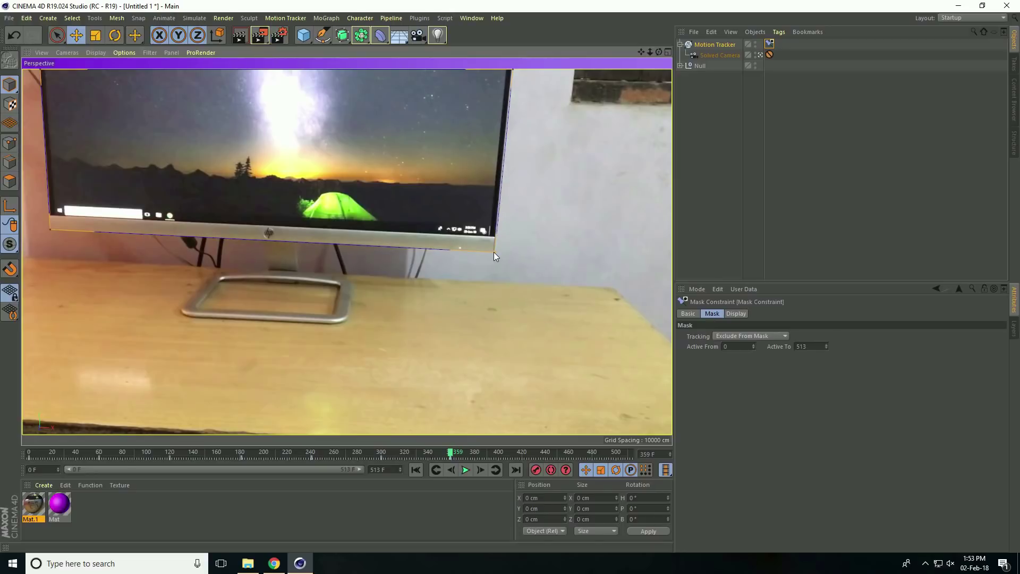
# - Reshape the mask at frame 421 so its four corners follow the monitor's outline
pyautogui.click(523, 452)
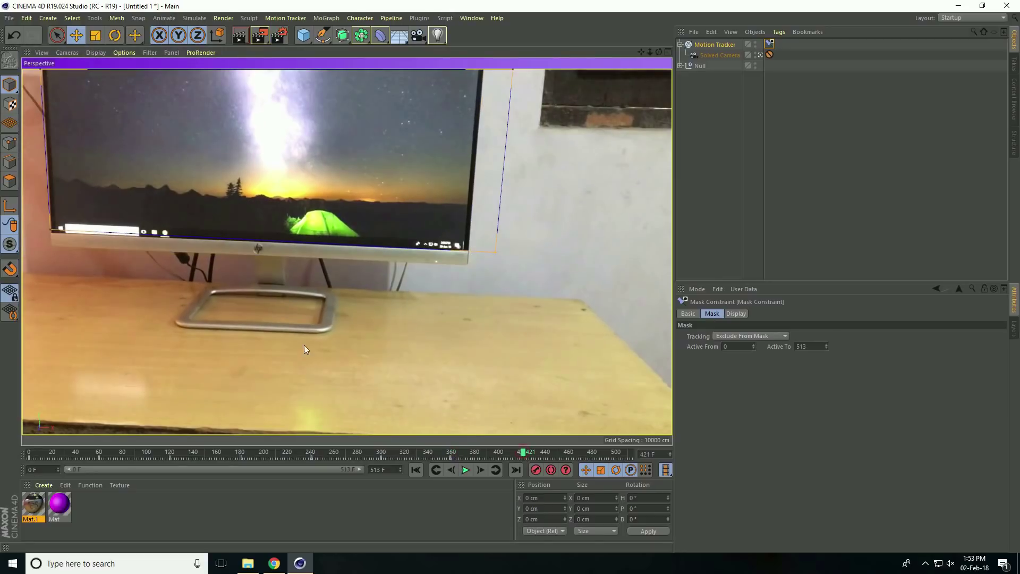
pyautogui.moveTo(53, 233); pyautogui.dragTo(53, 249)
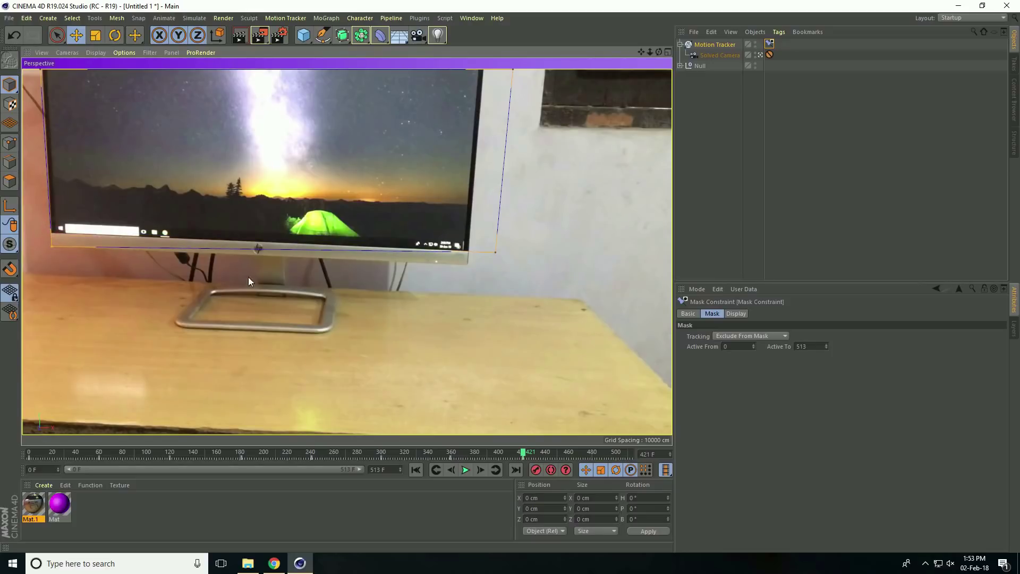
pyautogui.moveTo(493, 251); pyautogui.dragTo(468, 266)
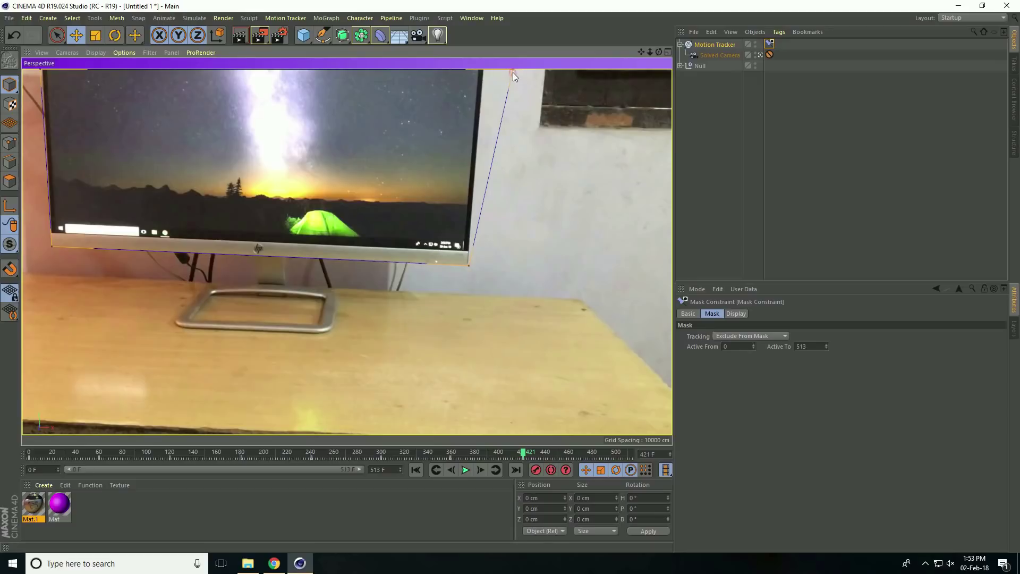
pyautogui.moveTo(512, 73); pyautogui.dragTo(483, 63)
pyautogui.moveTo(42, 71); pyautogui.dragTo(43, 71)
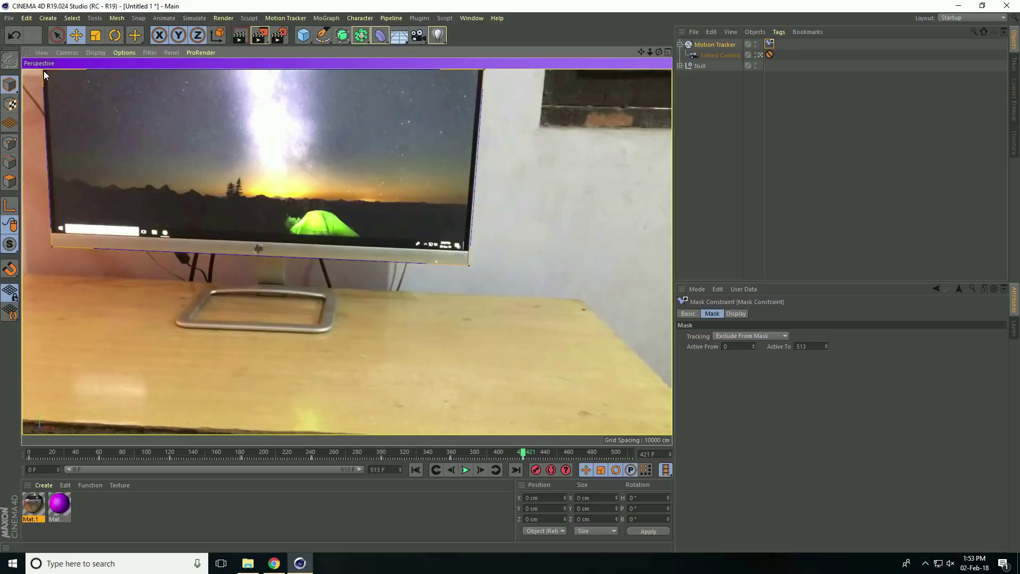
# - Reshape the mask at frame 513 so its four corners follow the monitor's outline
pyautogui.moveTo(523, 453); pyautogui.dragTo(630, 454)
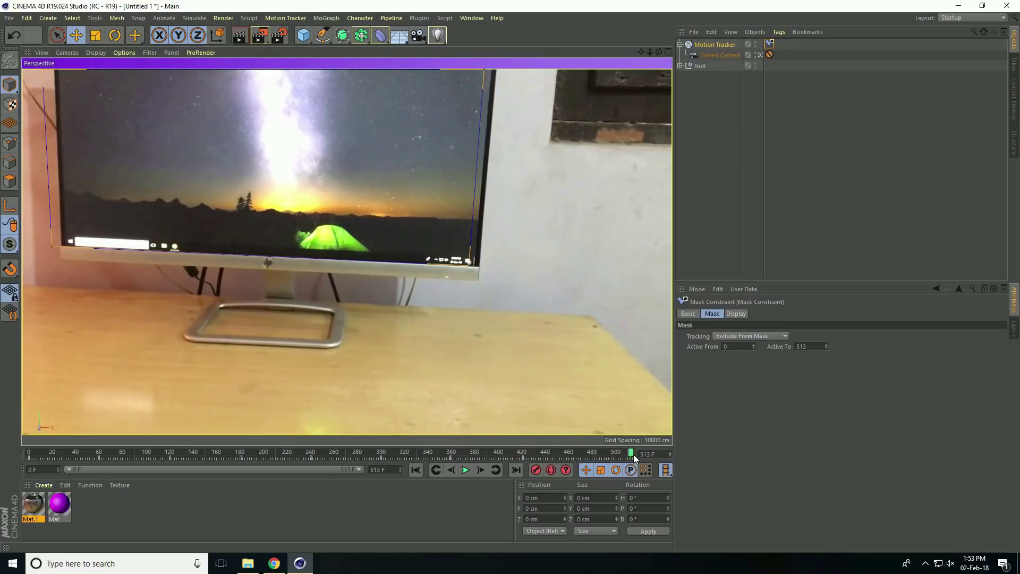
pyautogui.moveTo(470, 264); pyautogui.dragTo(480, 280)
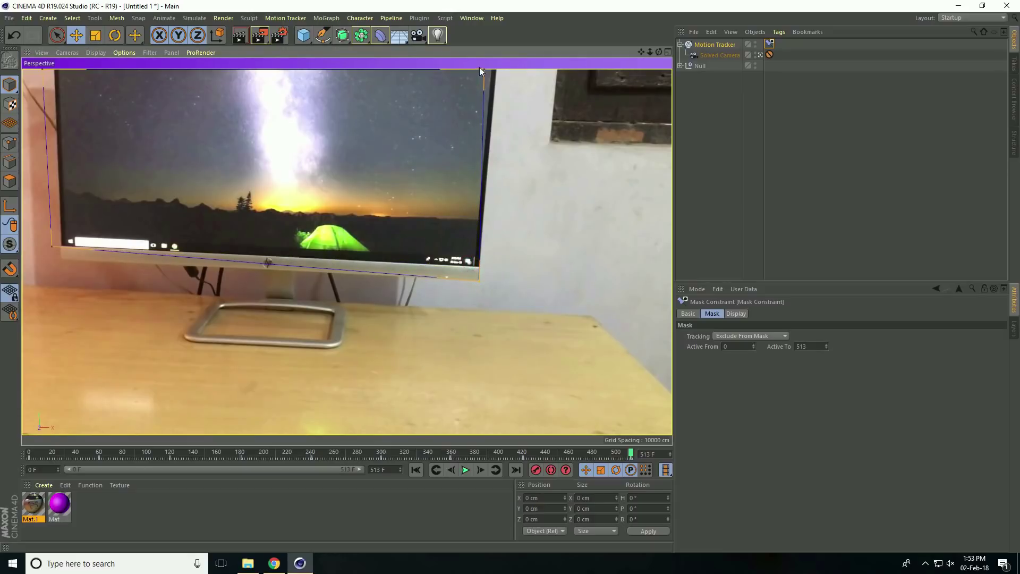
pyautogui.moveTo(485, 71); pyautogui.dragTo(499, 67)
pyautogui.moveTo(50, 68); pyautogui.dragTo(54, 68)
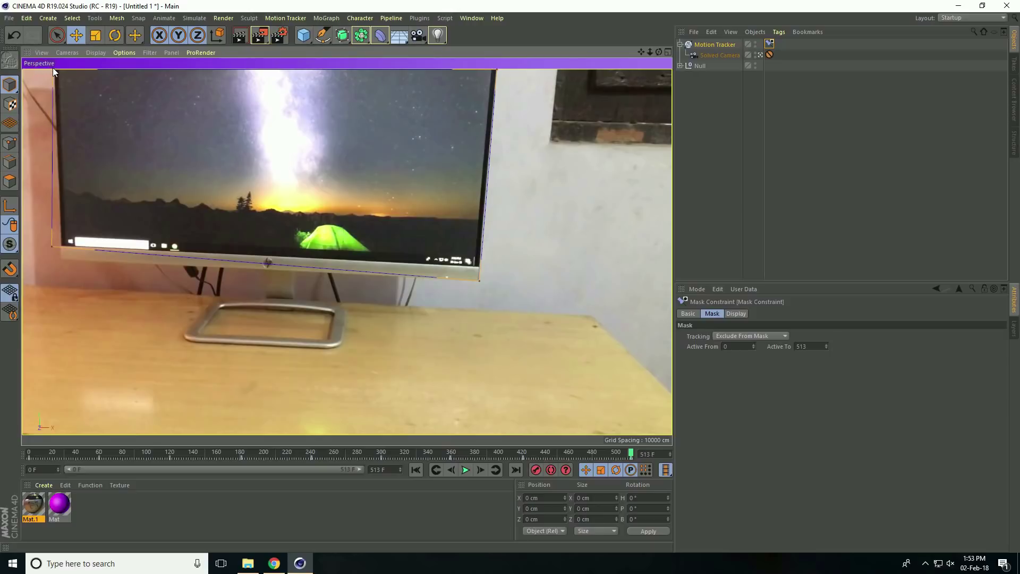
pyautogui.moveTo(52, 246); pyautogui.dragTo(62, 260)
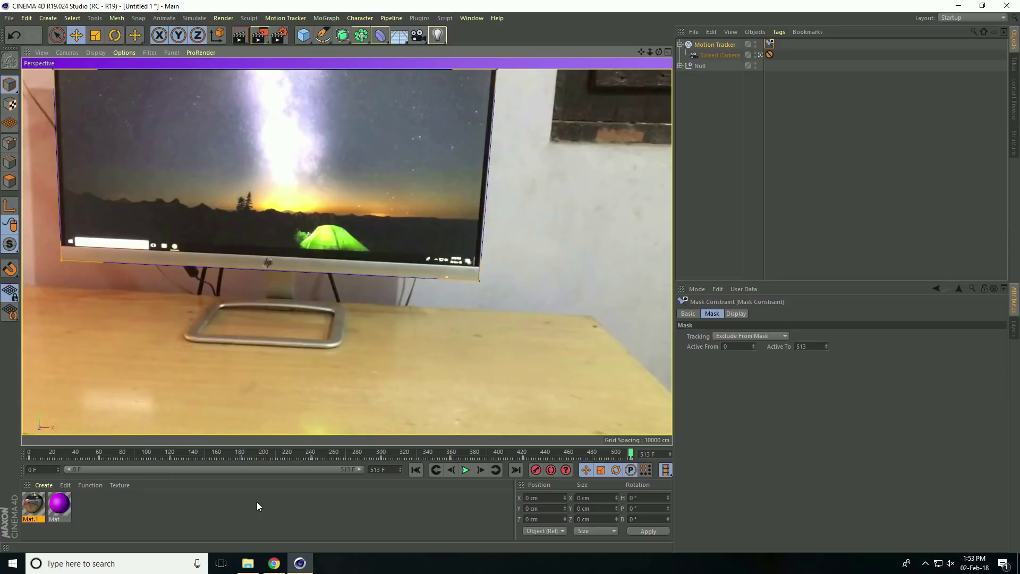
# - Auto-track the footage in the Motion Tracker from the first frame and run the 3D solver
pyautogui.click(415, 469)
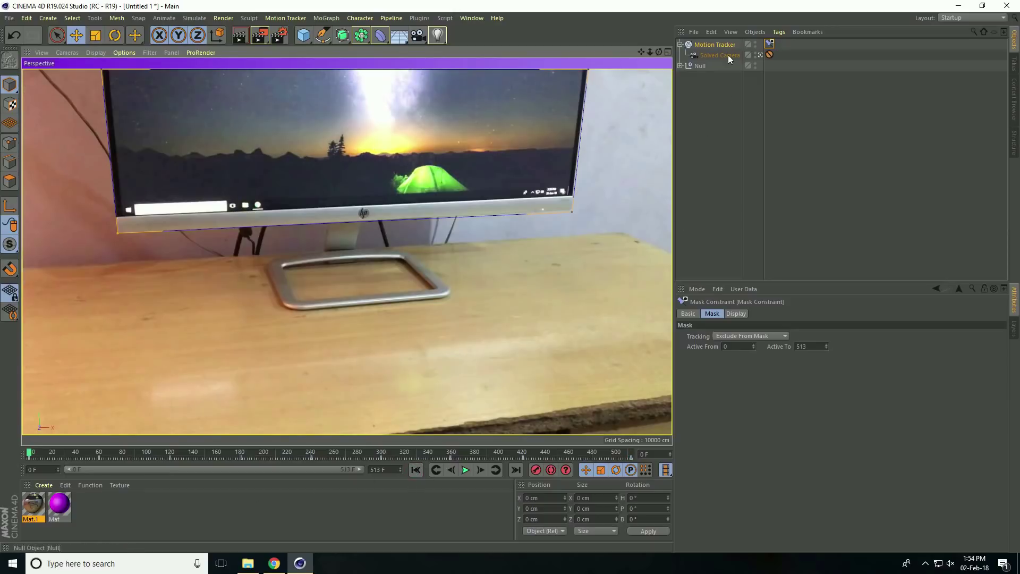
pyautogui.click(700, 45)
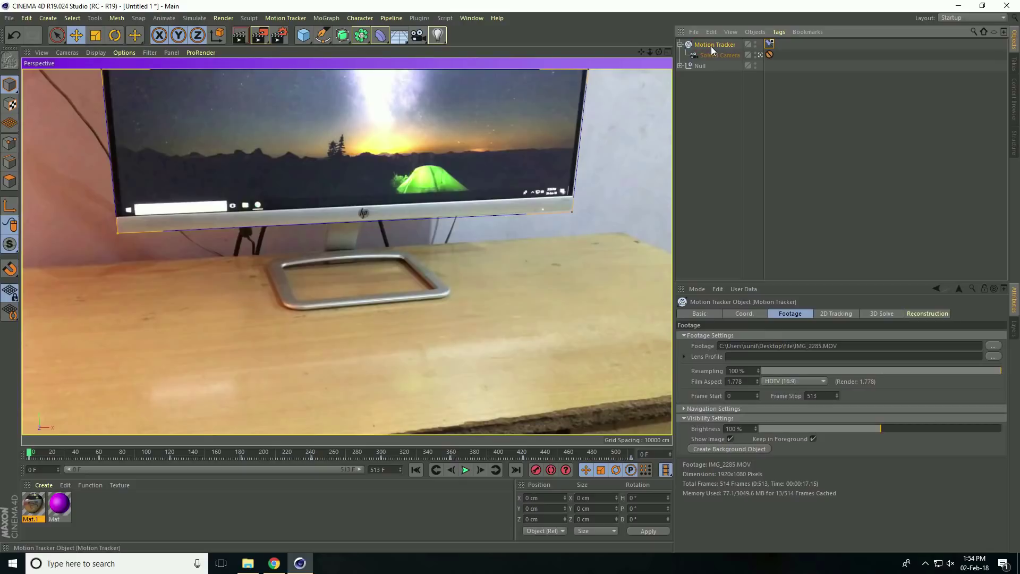
pyautogui.click(838, 314)
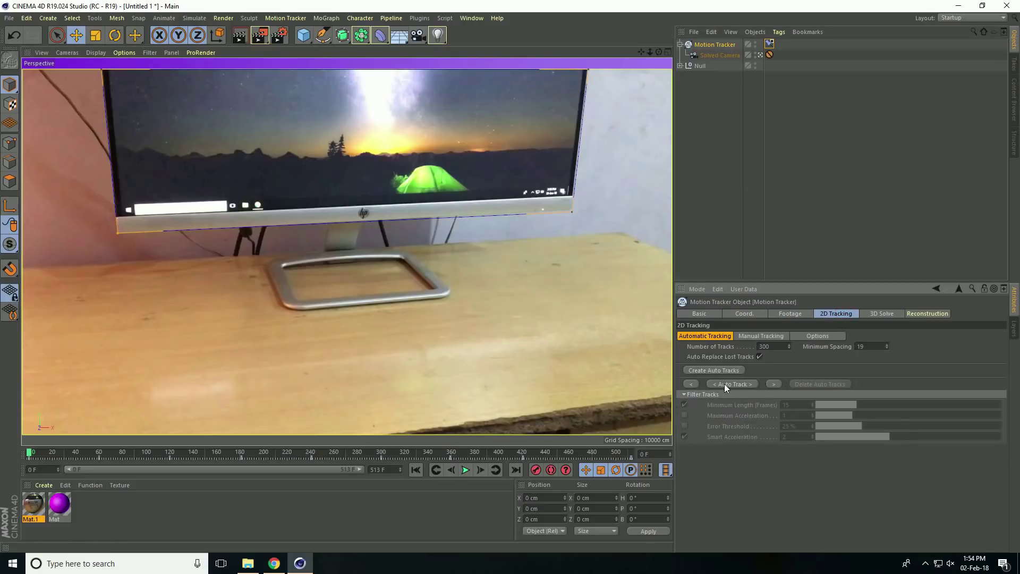
pyautogui.click(740, 383)
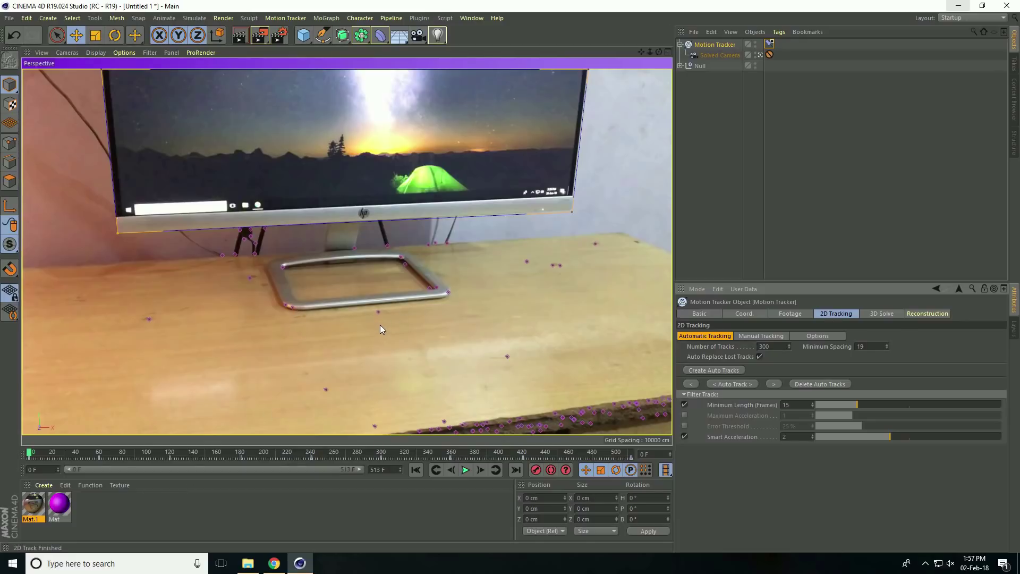
pyautogui.click(885, 314)
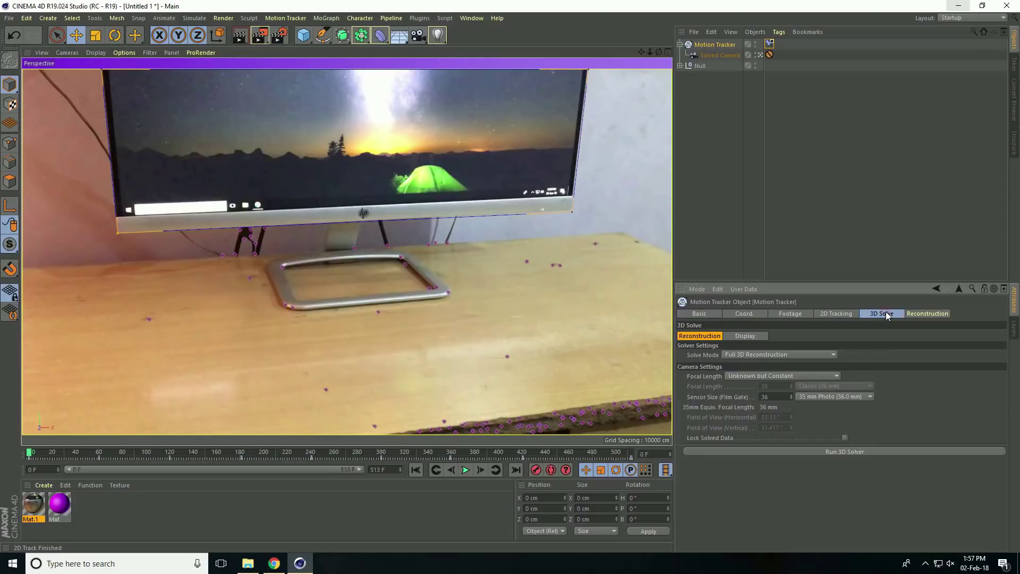
pyautogui.click(850, 451)
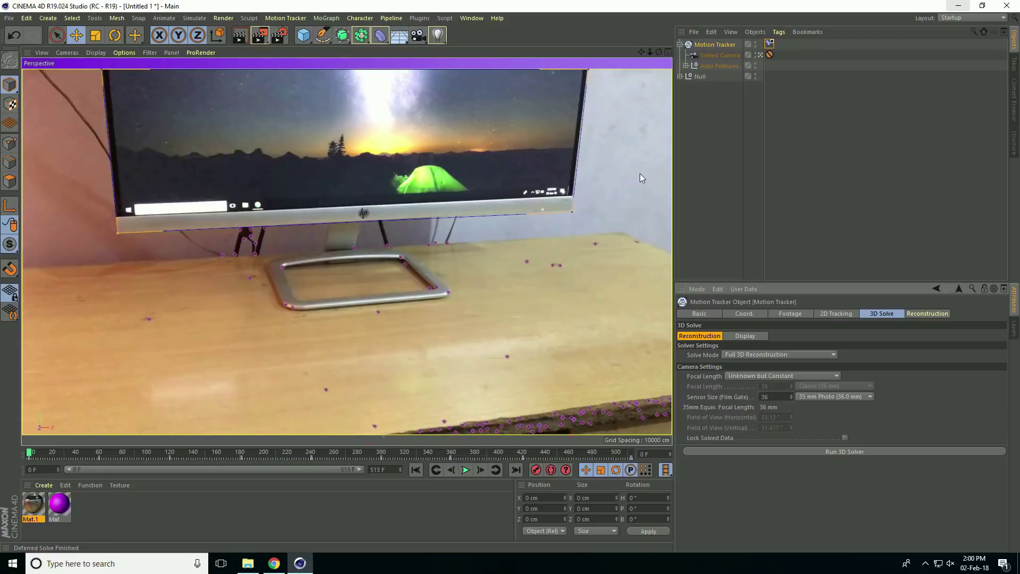
# - Add a Planar Constraint to the Motion Tracker and snap its three corners to track points at the front of the monitor stand
pyautogui.rightClick(709, 48)
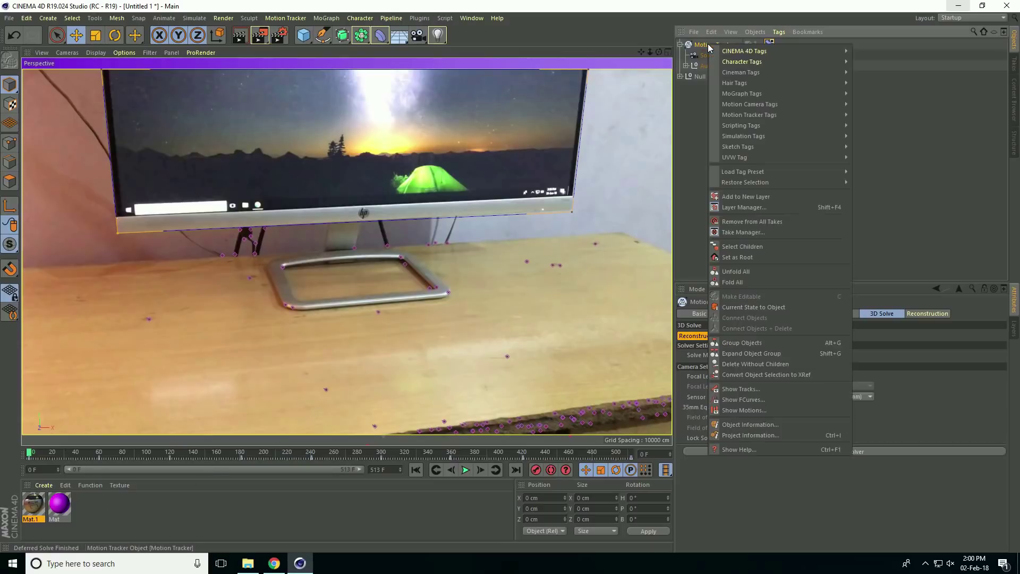
pyautogui.moveTo(737, 115)
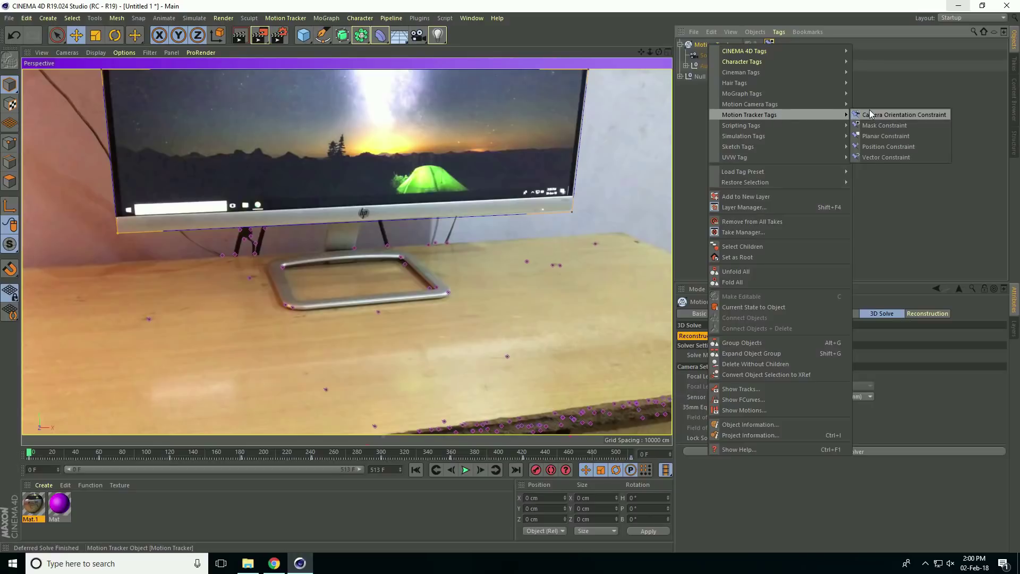
pyautogui.click(921, 136)
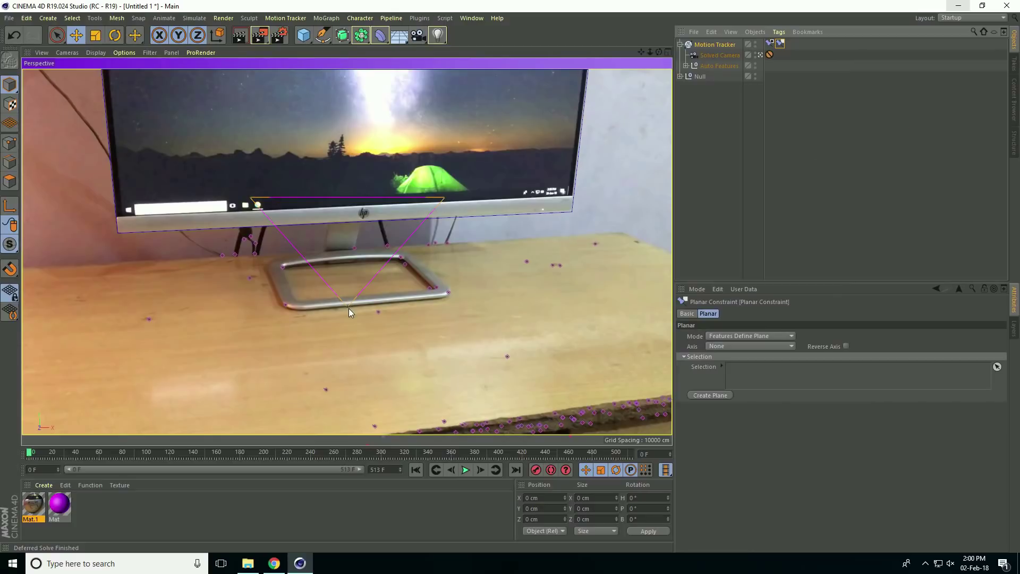
pyautogui.moveTo(252, 199); pyautogui.dragTo(286, 306)
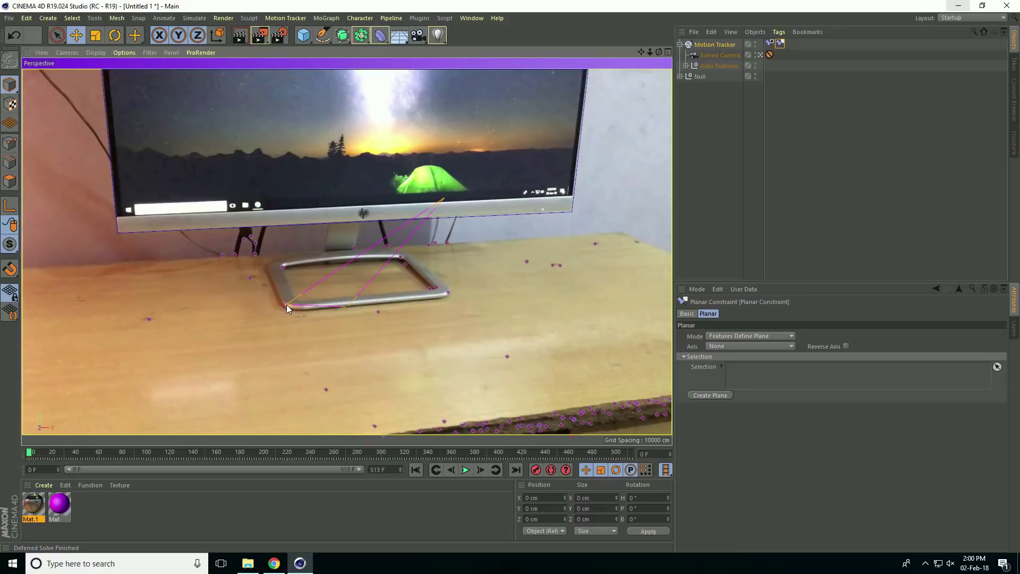
pyautogui.moveTo(286, 304); pyautogui.dragTo(286, 305)
pyautogui.moveTo(440, 270); pyautogui.dragTo(448, 293)
pyautogui.moveTo(348, 307); pyautogui.dragTo(380, 314)
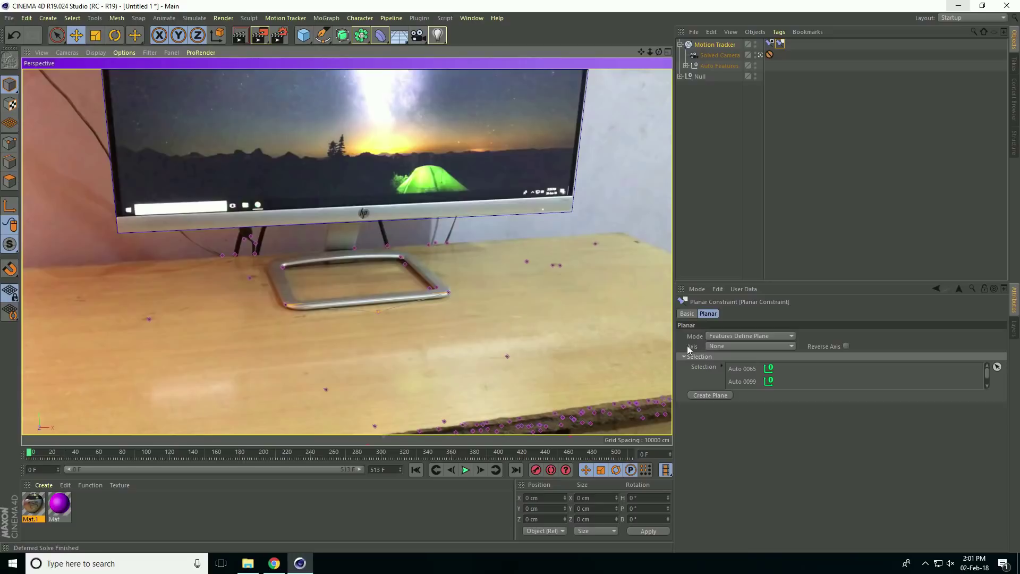
# - Set the planar constraint's axis to Y, play the footage to check it, and return to the first frame
pyautogui.click(728, 346)
pyautogui.click(715, 379)
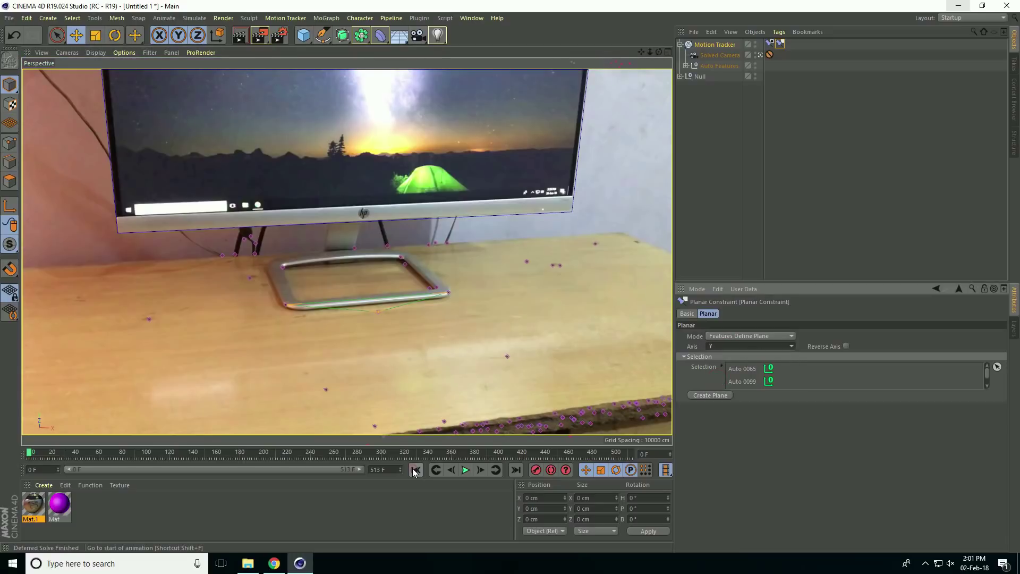
pyautogui.click(466, 471)
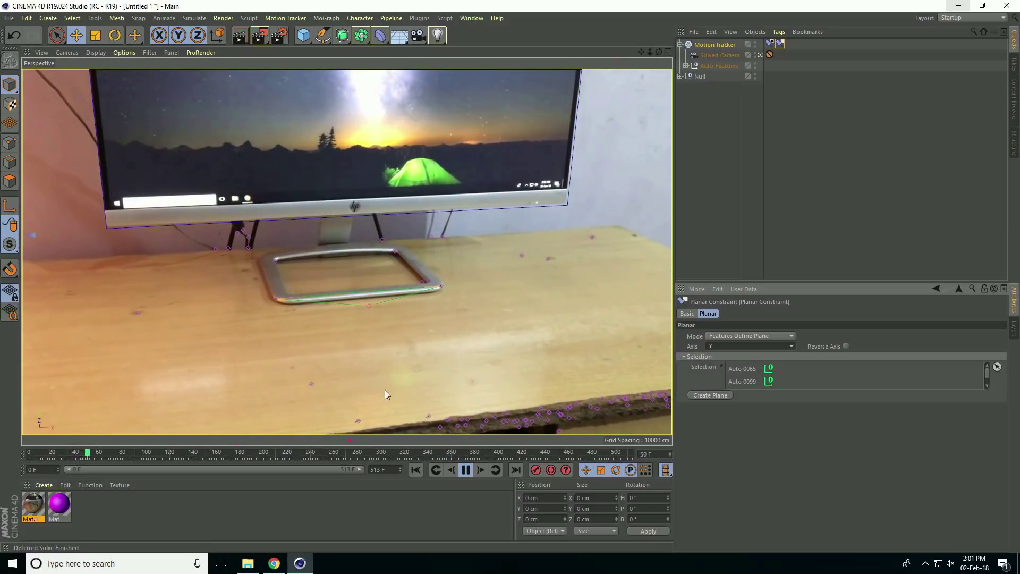
pyautogui.click(466, 470)
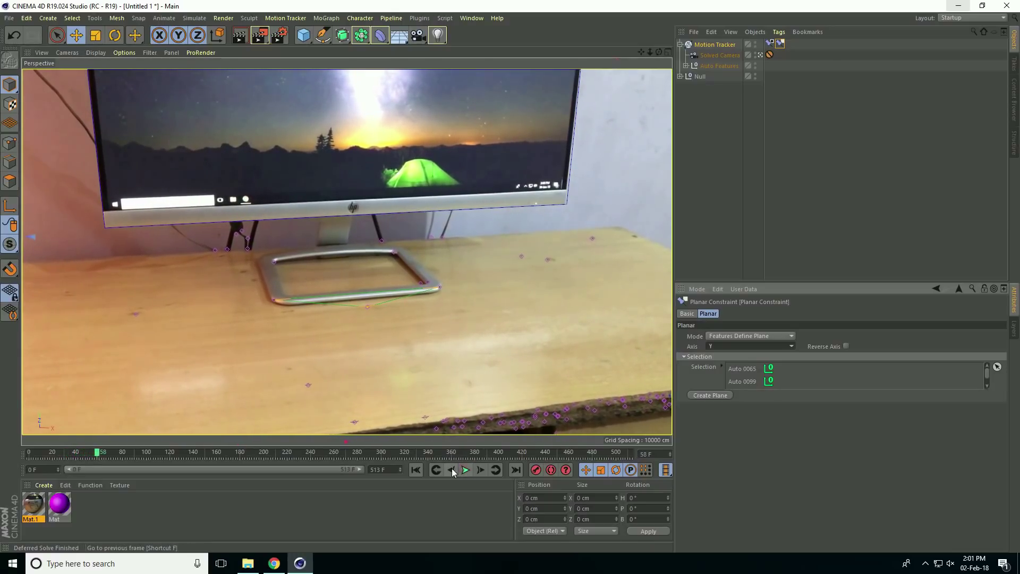
pyautogui.click(416, 469)
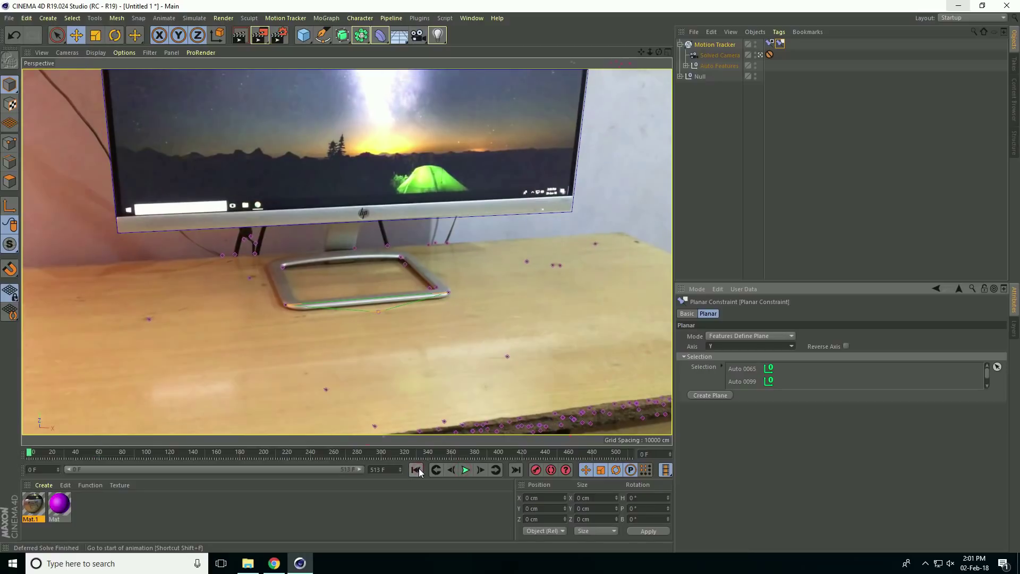
# - Add a Position Constraint to the Motion Tracker and target the track point on the desk just in front of the stand
pyautogui.click(709, 44)
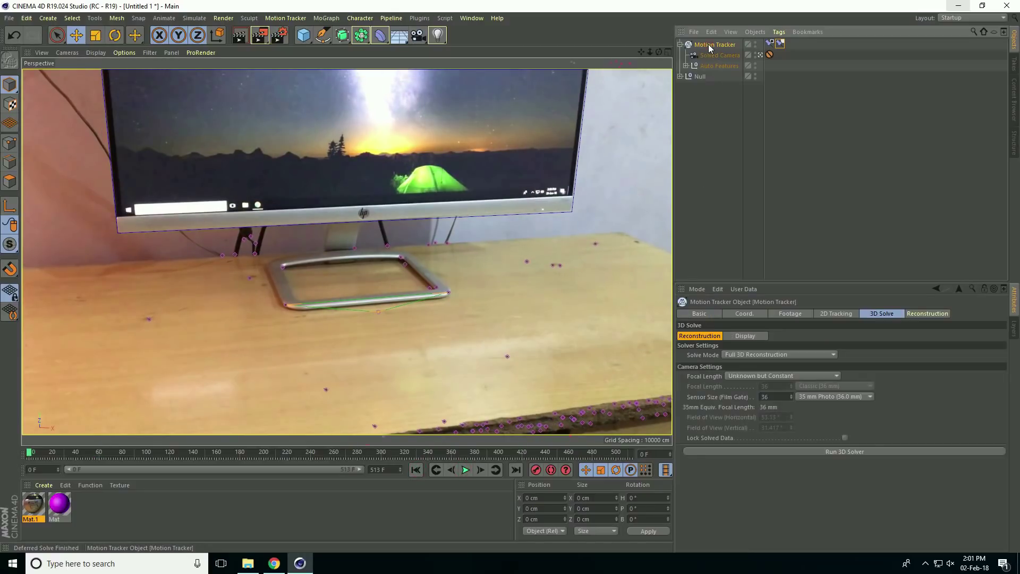
pyautogui.rightClick(712, 43)
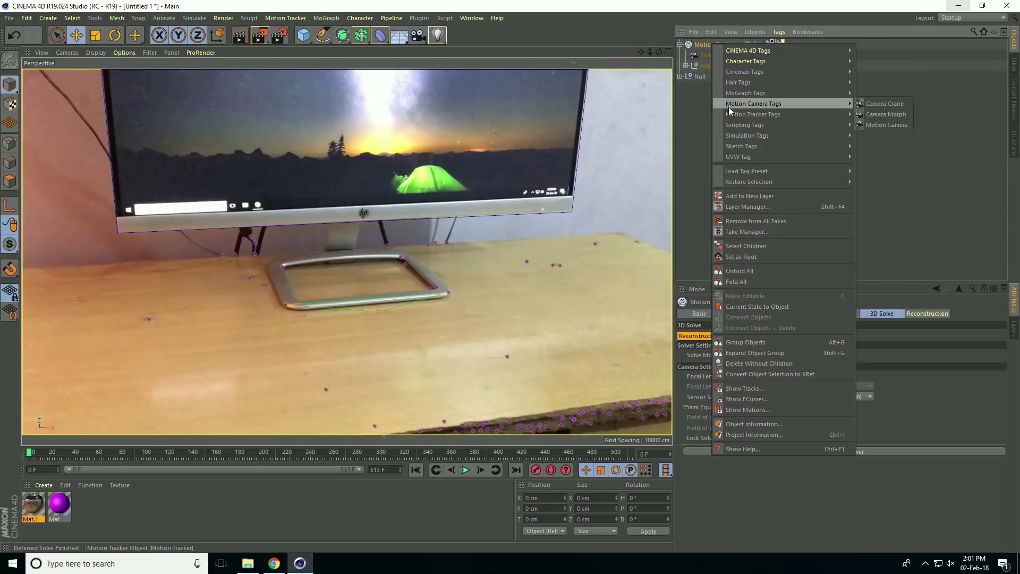
pyautogui.moveTo(731, 111)
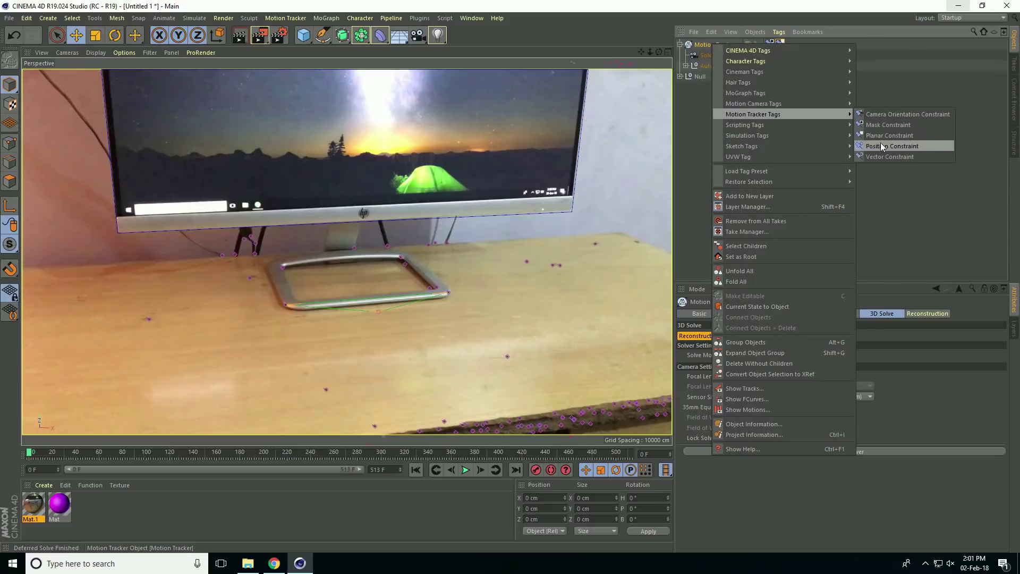
pyautogui.click(919, 145)
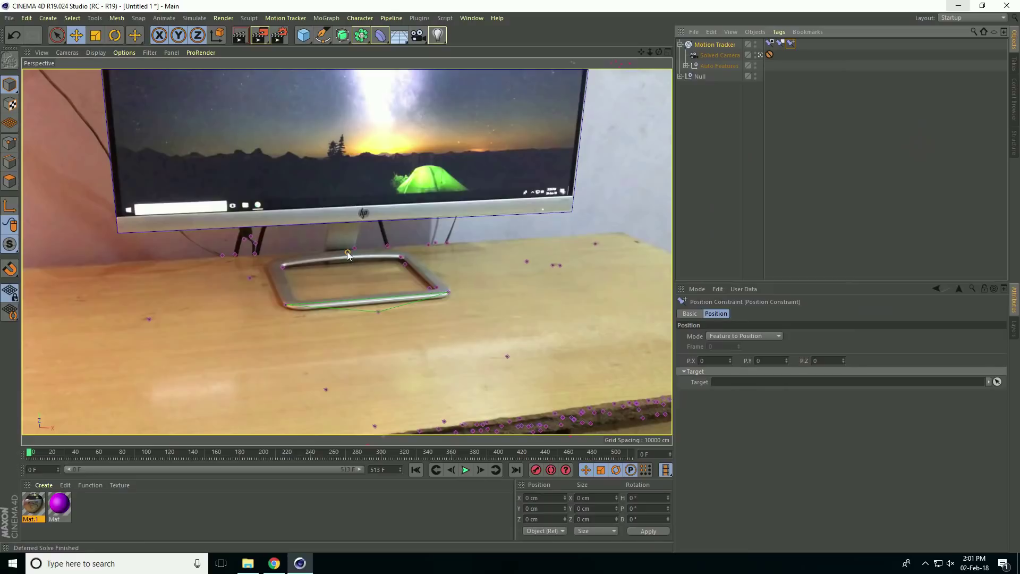
pyautogui.click(379, 312)
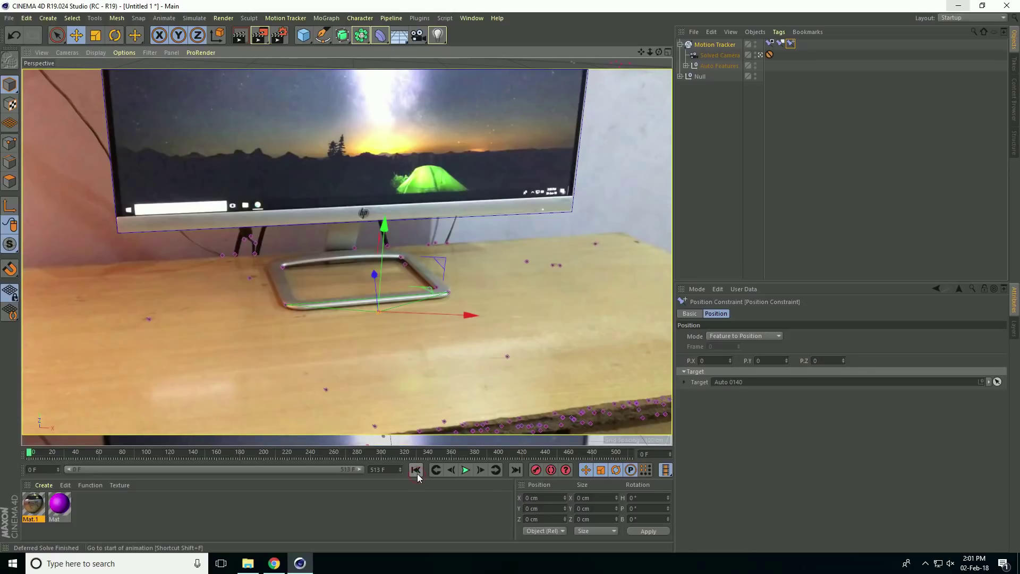
# - Play the footage to check how the position constraint's origin follows the desk, and return to the first frame
pyautogui.click(465, 470)
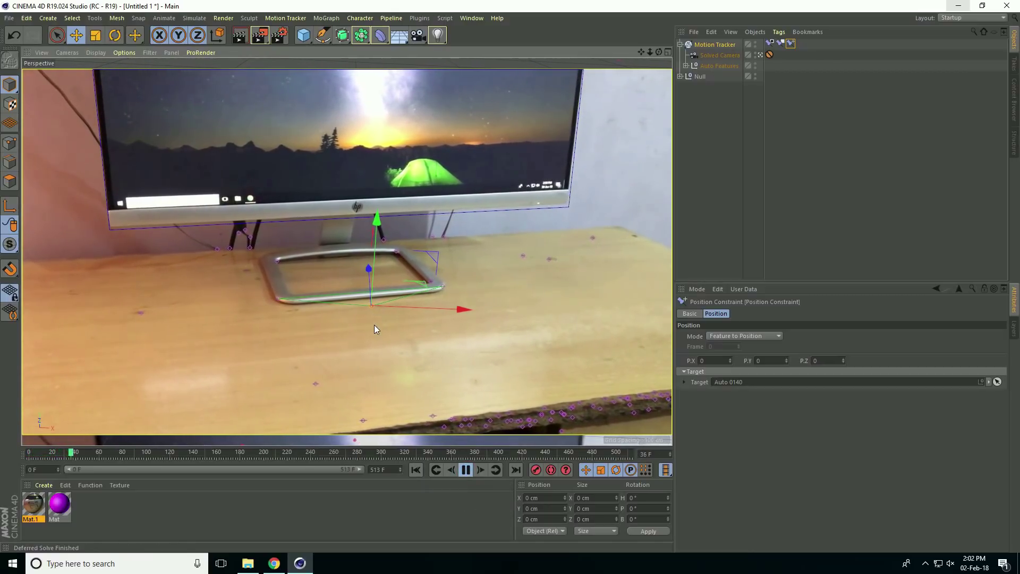
pyautogui.click(462, 470)
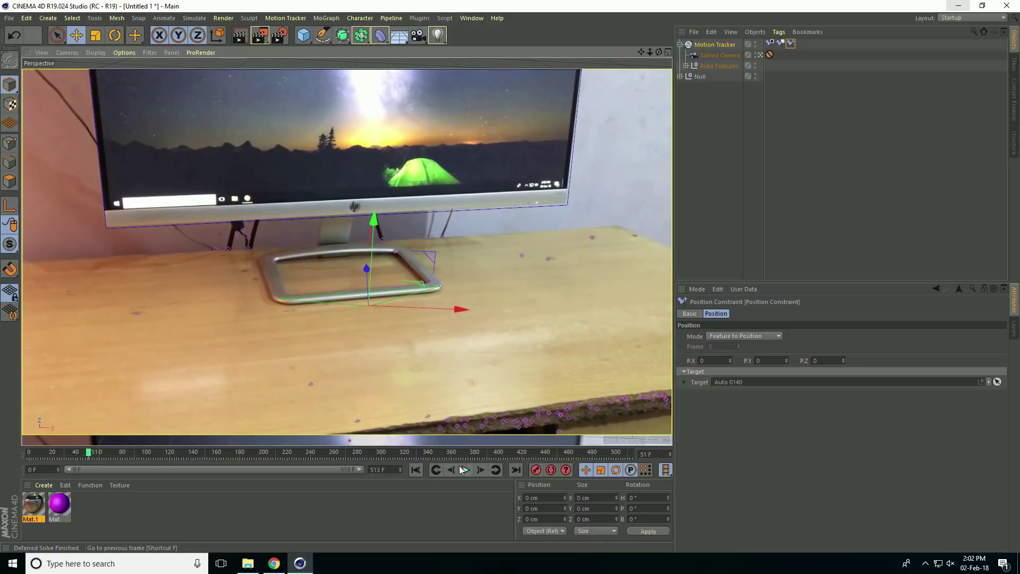
pyautogui.click(415, 470)
# - Move the equalizer's Null to about X -383 cm, Z -167 cm and rotate its heading about 12.5° to line up with the monitor
pyautogui.click(710, 110)
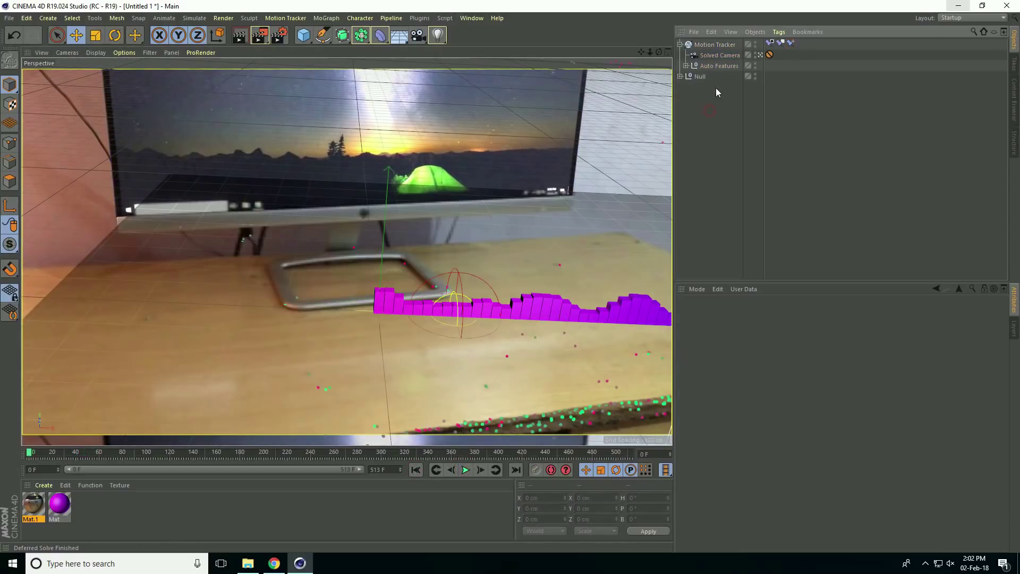
pyautogui.click(685, 79)
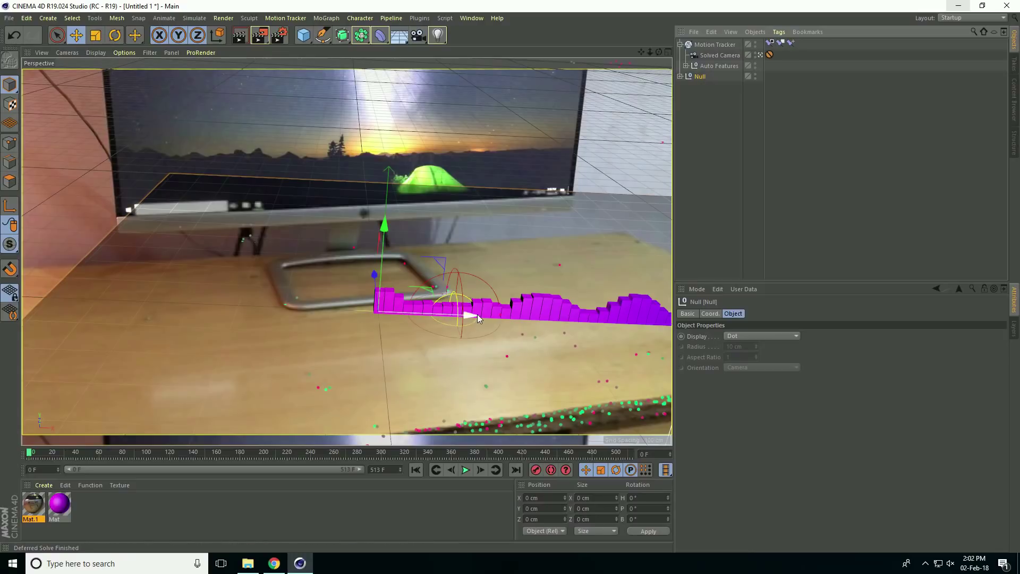
pyautogui.moveTo(470, 315); pyautogui.dragTo(301, 307)
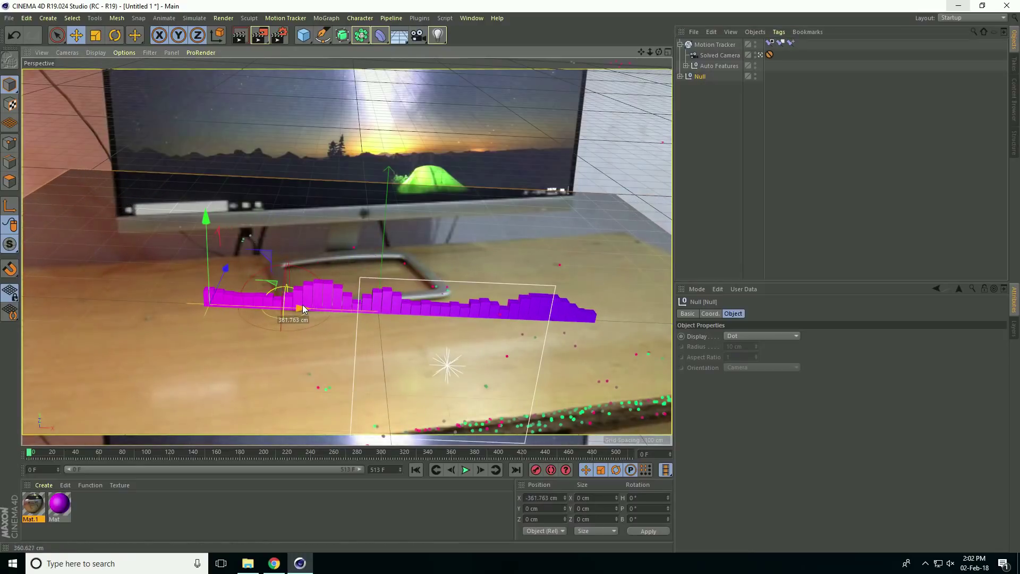
pyautogui.moveTo(225, 266); pyautogui.dragTo(210, 301)
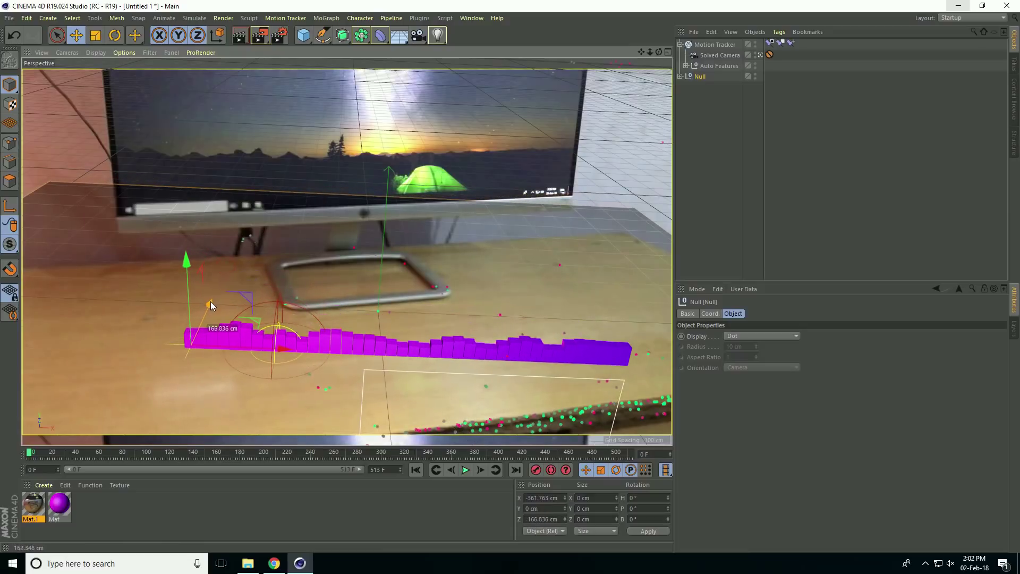
pyautogui.moveTo(284, 349); pyautogui.dragTo(272, 349)
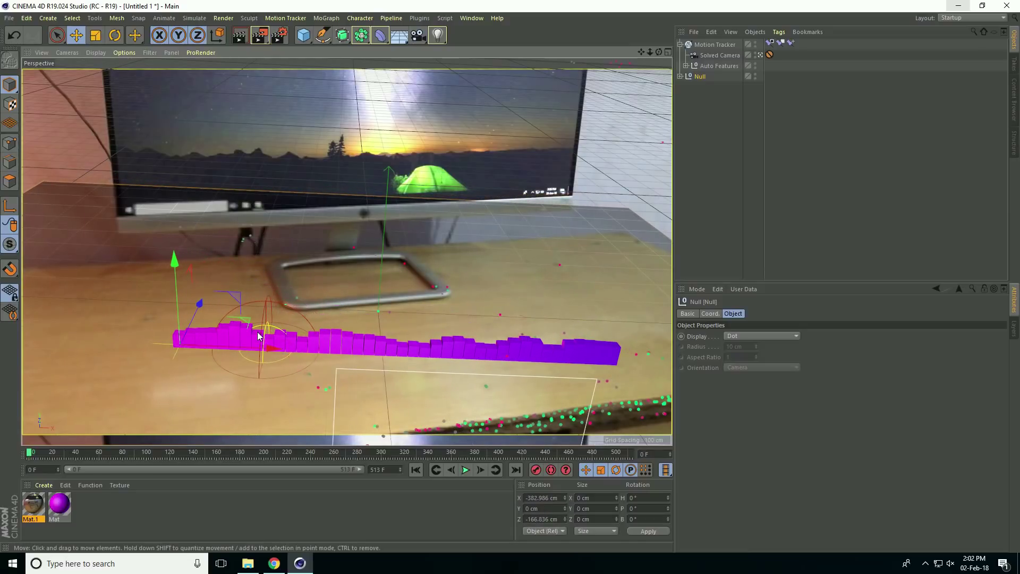
pyautogui.click(114, 35)
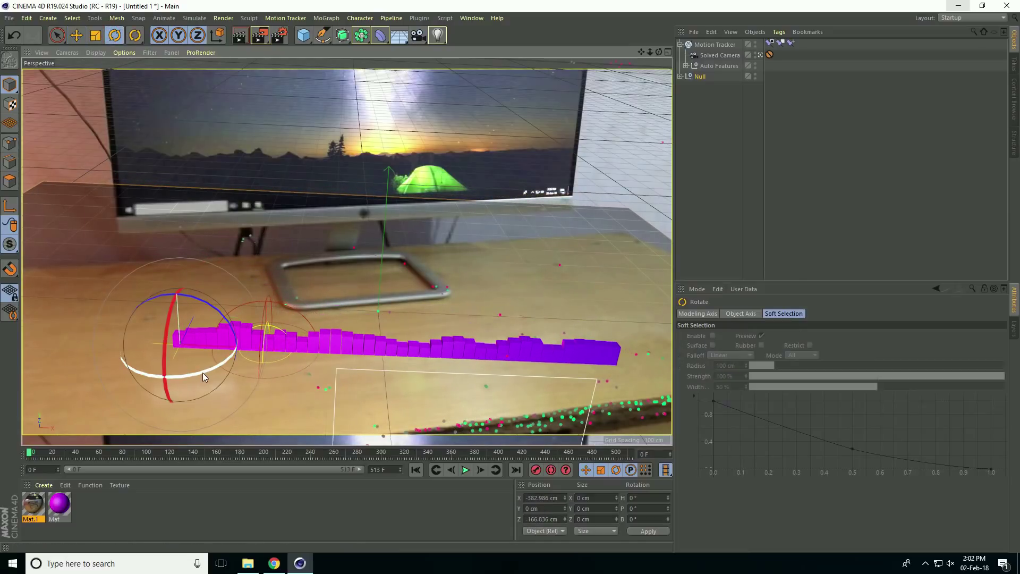
pyautogui.moveTo(203, 372); pyautogui.dragTo(212, 366)
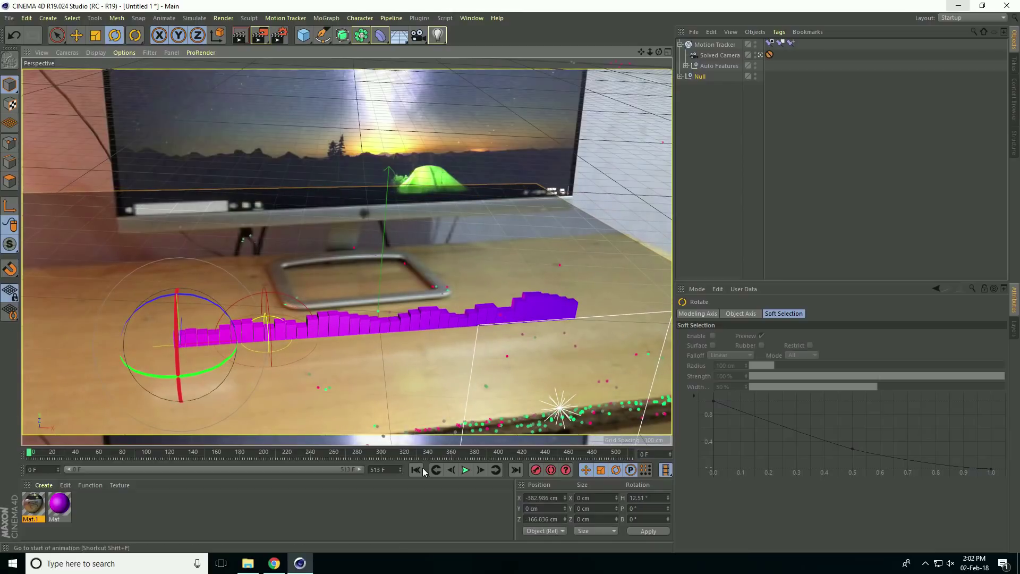
# - Play the animation to check the equalizer against the footage, setting the speaker volume to 9
pyautogui.click(464, 470)
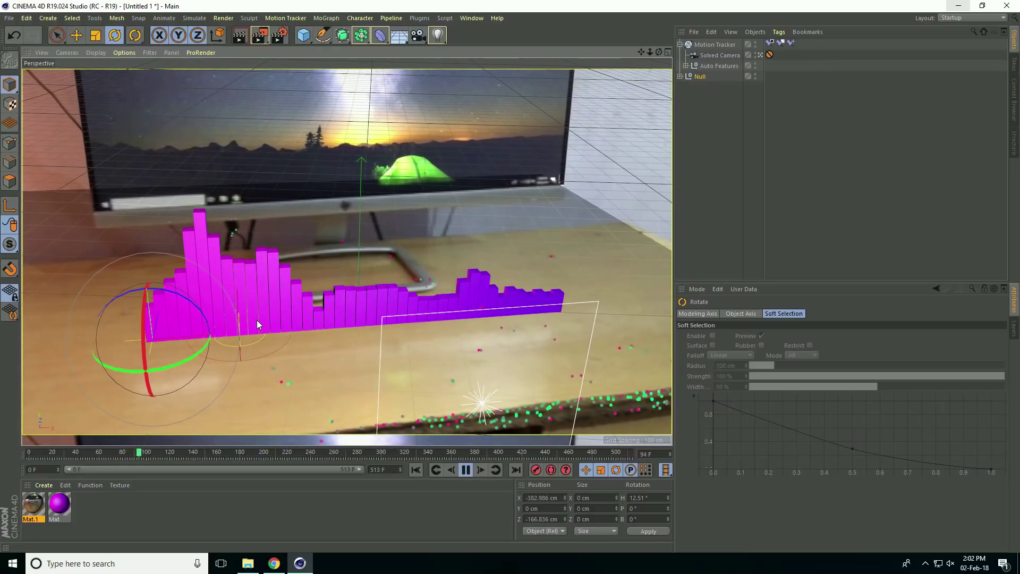
pyautogui.click(949, 563)
pyautogui.click(876, 540)
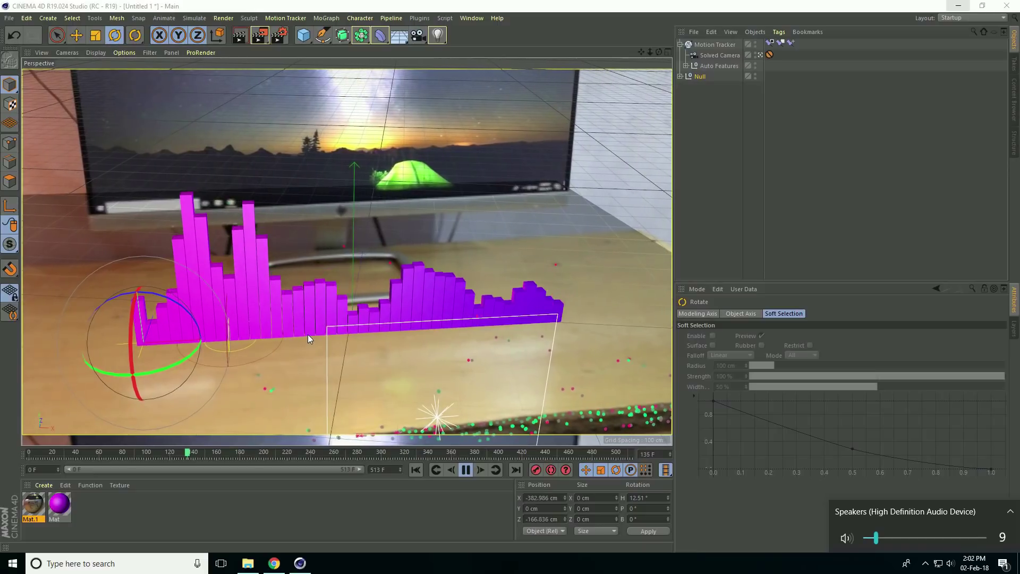
# - Lower the speaker volume to 0, stop the playback at frame 241 and activate the Move tool
pyautogui.moveTo(875, 538); pyautogui.dragTo(861, 538)
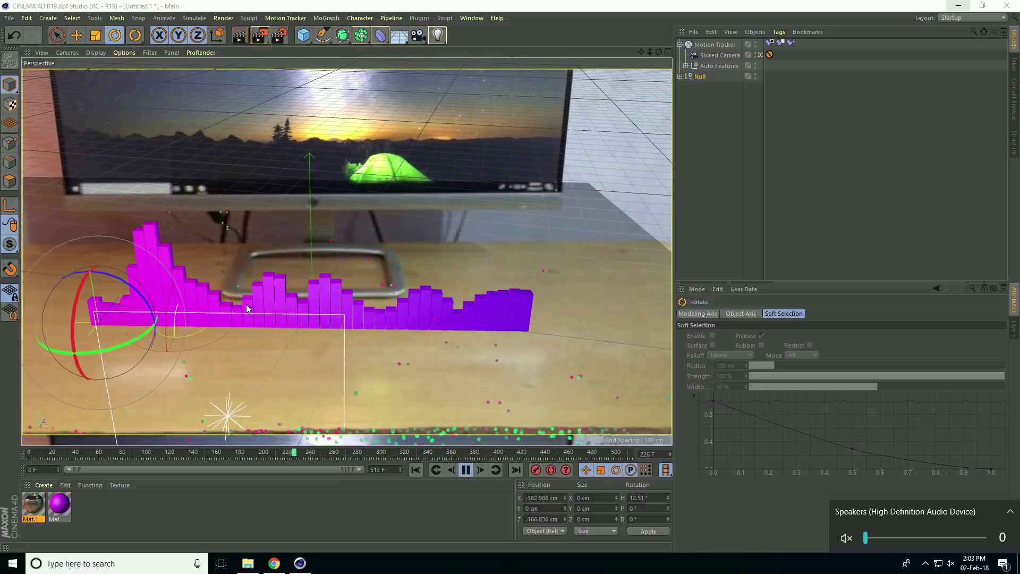
pyautogui.click(466, 470)
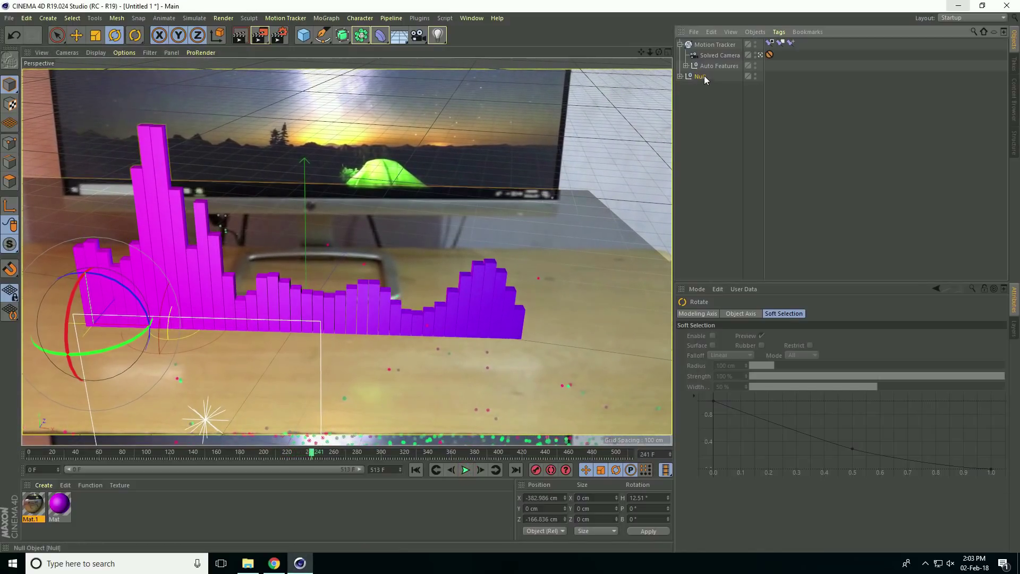
pyautogui.click(77, 35)
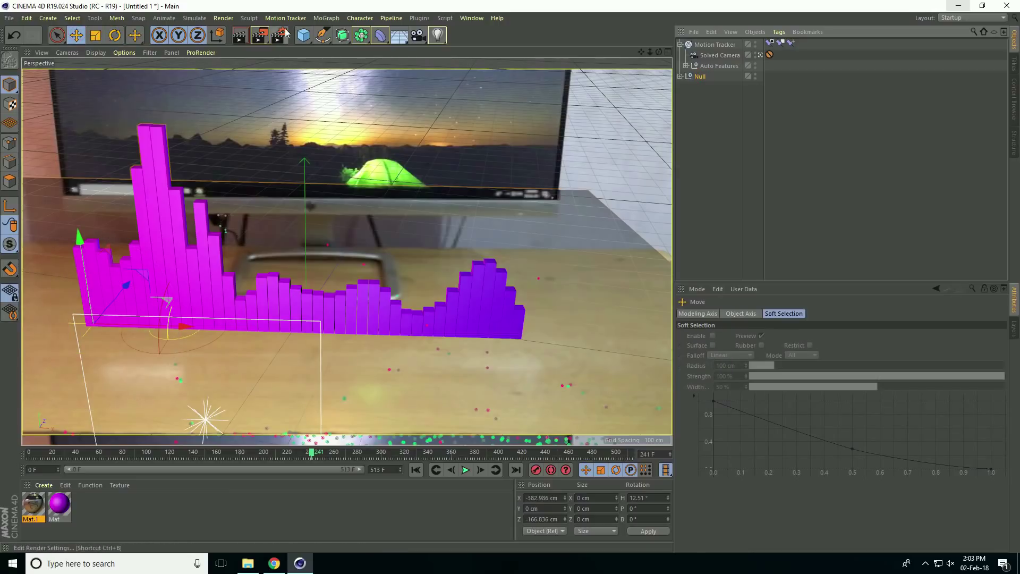
# - Set the render output to the HDTV 1080 29.97 film/video preset with the frame range All Frames
pyautogui.click(272, 41)
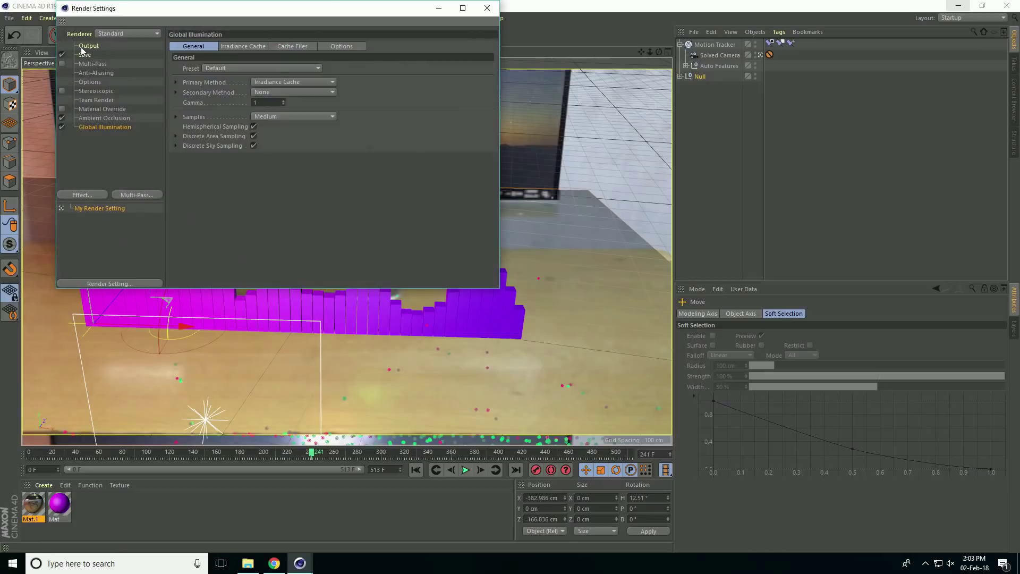
pyautogui.click(88, 46)
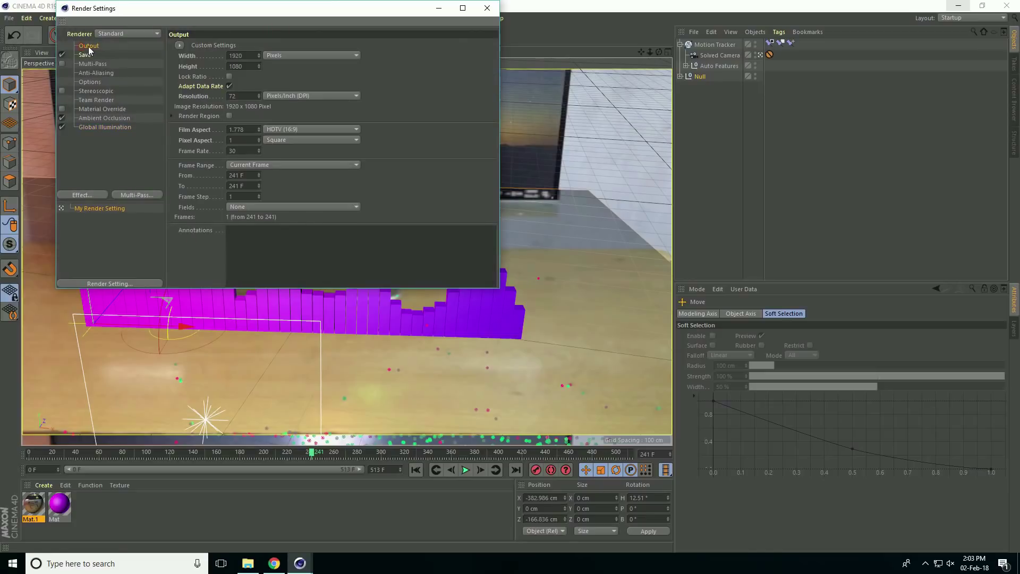
pyautogui.click(179, 45)
pyautogui.moveTo(194, 78)
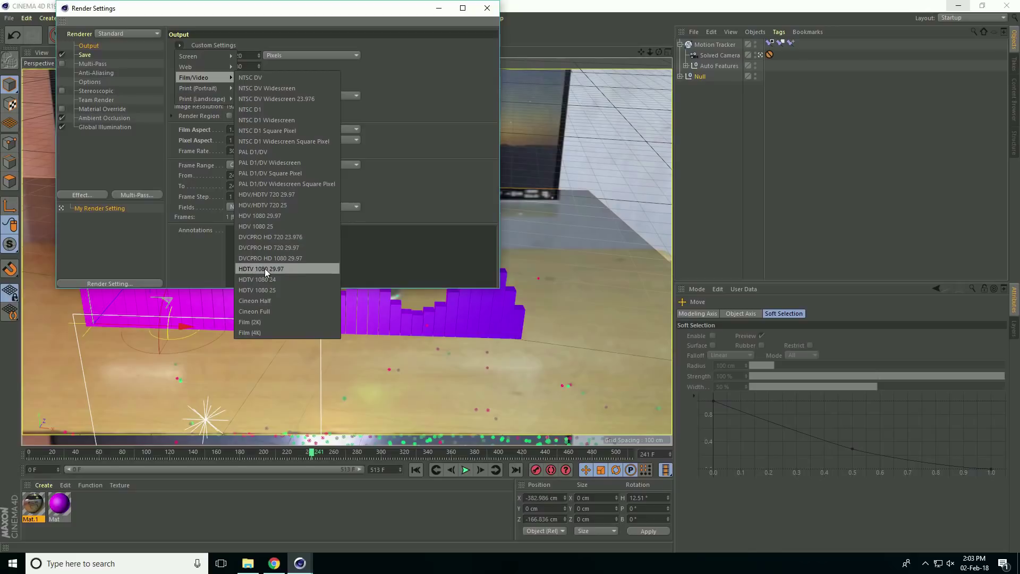
pyautogui.click(284, 271)
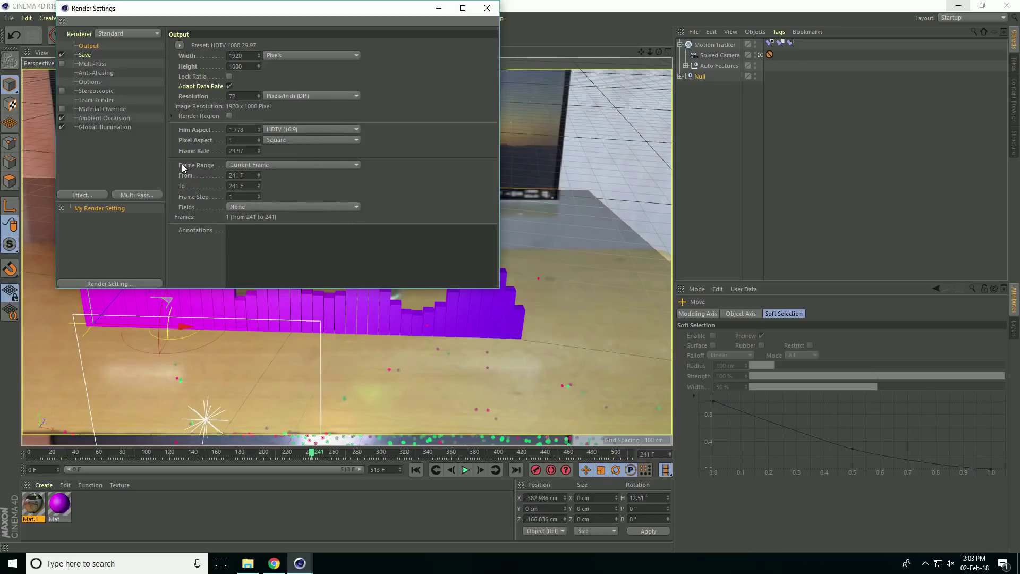
pyautogui.click(235, 166)
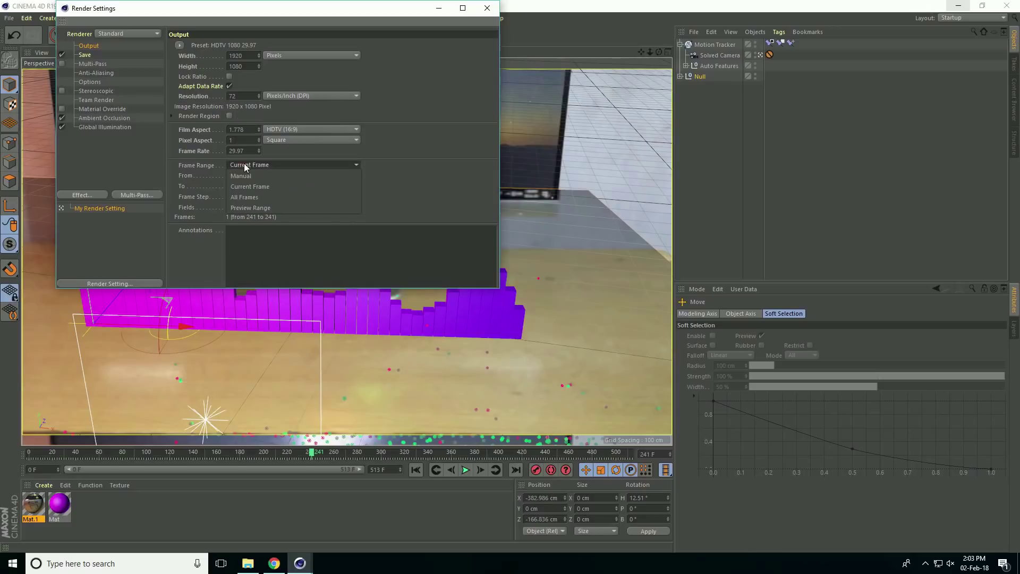
pyautogui.click(260, 197)
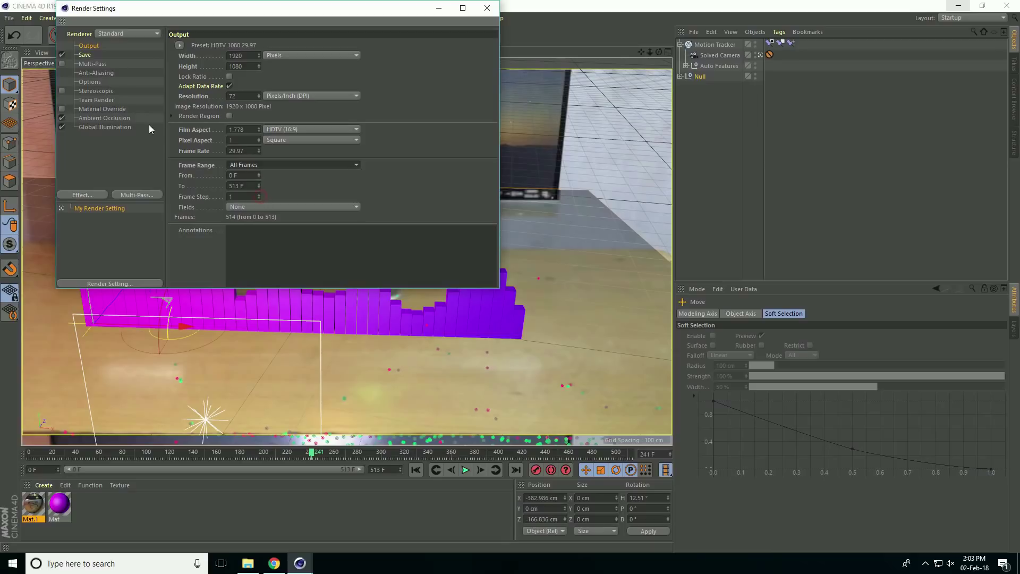
# - Set the save format of the rendered images to JPG
pyautogui.click(84, 55)
pyautogui.click(260, 76)
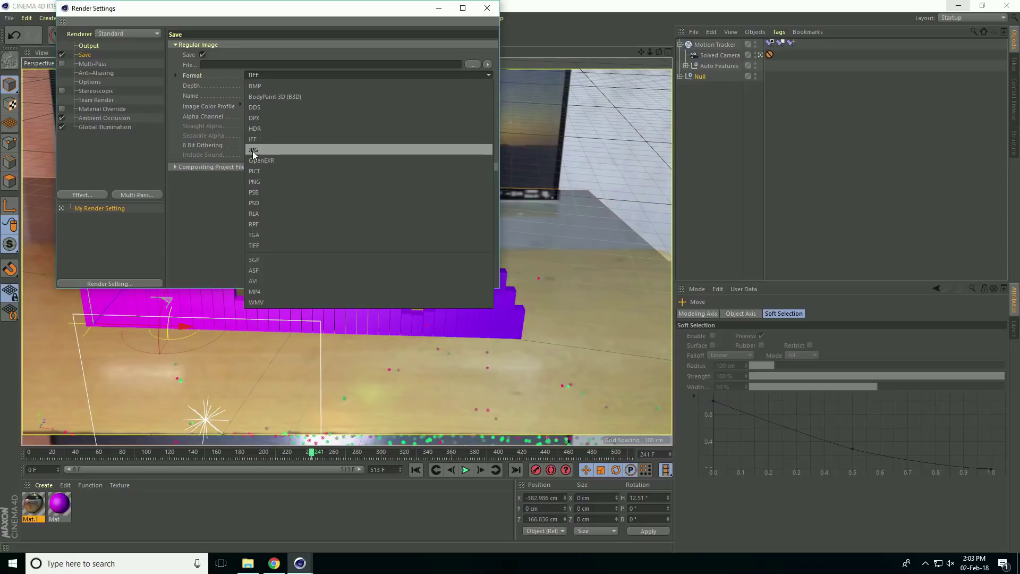
pyautogui.click(267, 151)
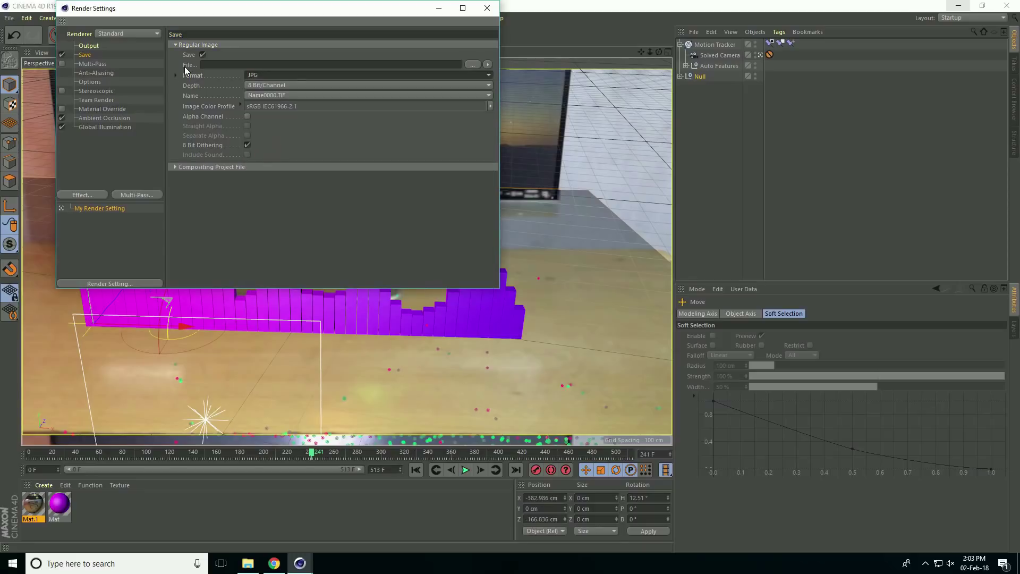
# - Create a folder named render on the Desktop for the rendered files and open it as the save location
pyautogui.click(472, 64)
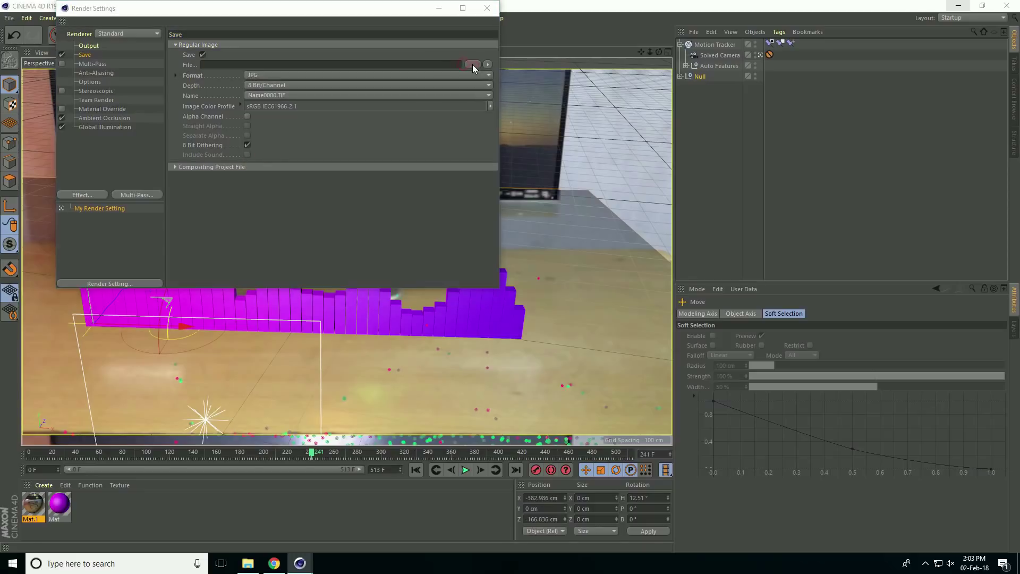
pyautogui.click(100, 104)
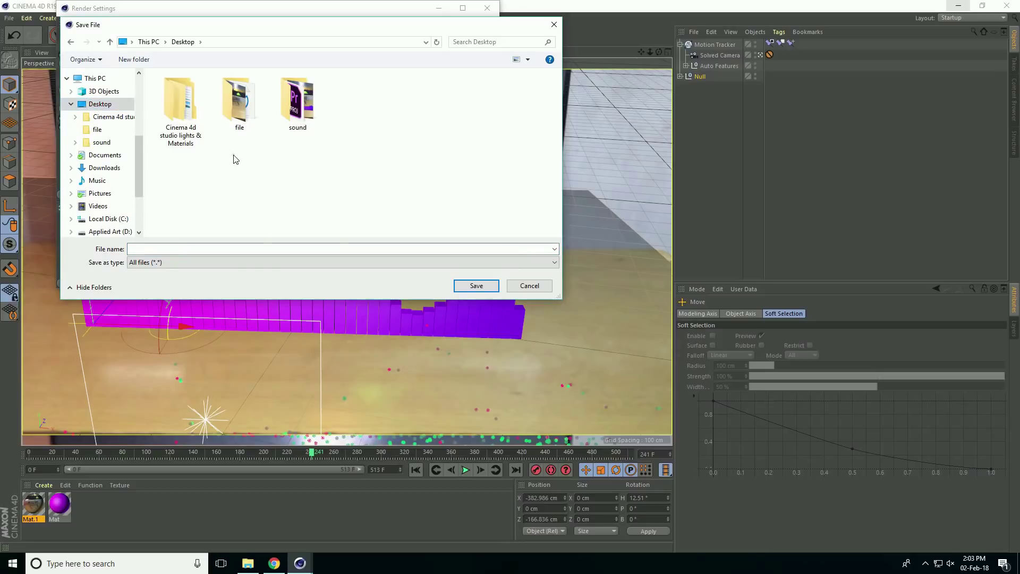
pyautogui.rightClick(234, 155)
pyautogui.moveTo(270, 266)
pyautogui.click(399, 258)
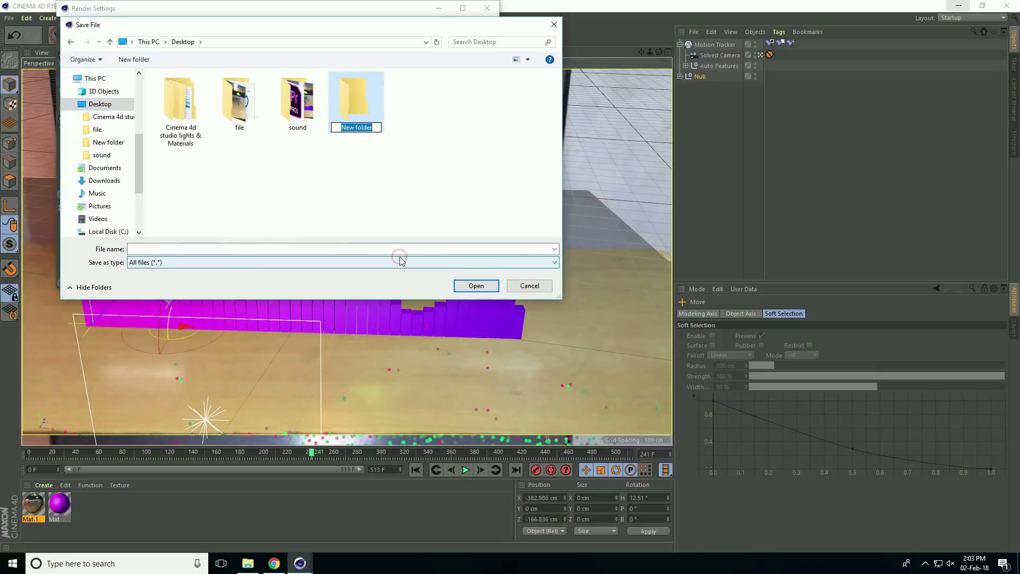
pyautogui.write('render')
pyautogui.press('Return')
pyautogui.press('Return')
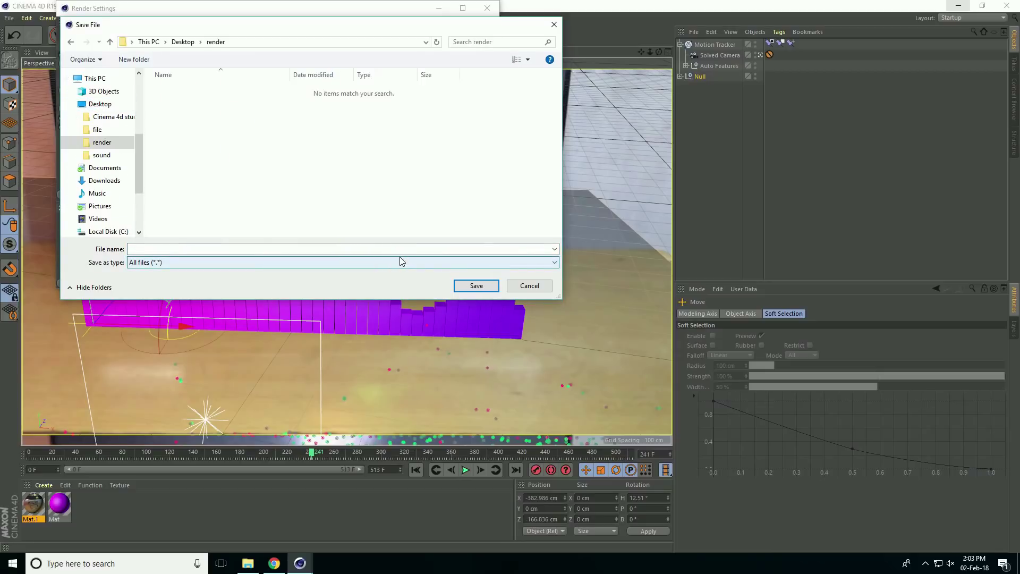
# - Name the render output file a, save the path and close the render settings
pyautogui.click(393, 249)
pyautogui.write('a')
pyautogui.click(476, 286)
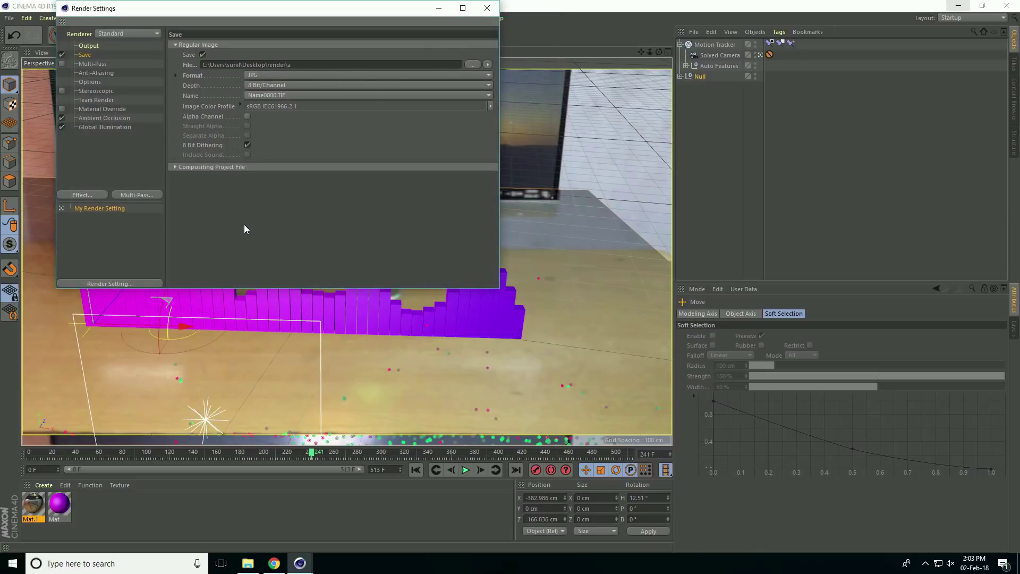
pyautogui.click(487, 8)
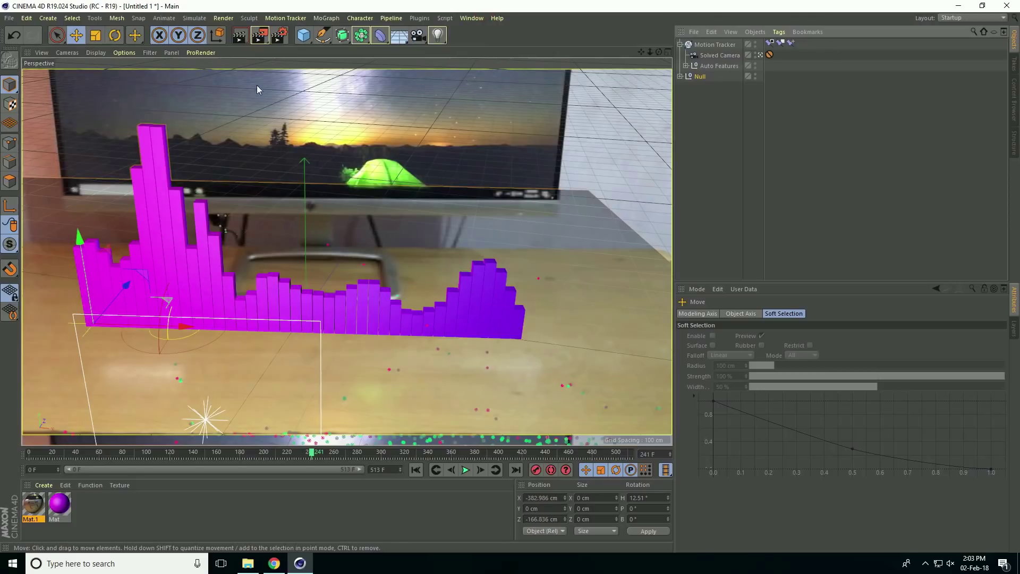
# - Switch the render output's frame range to Current Frame for a test render
pyautogui.click(277, 38)
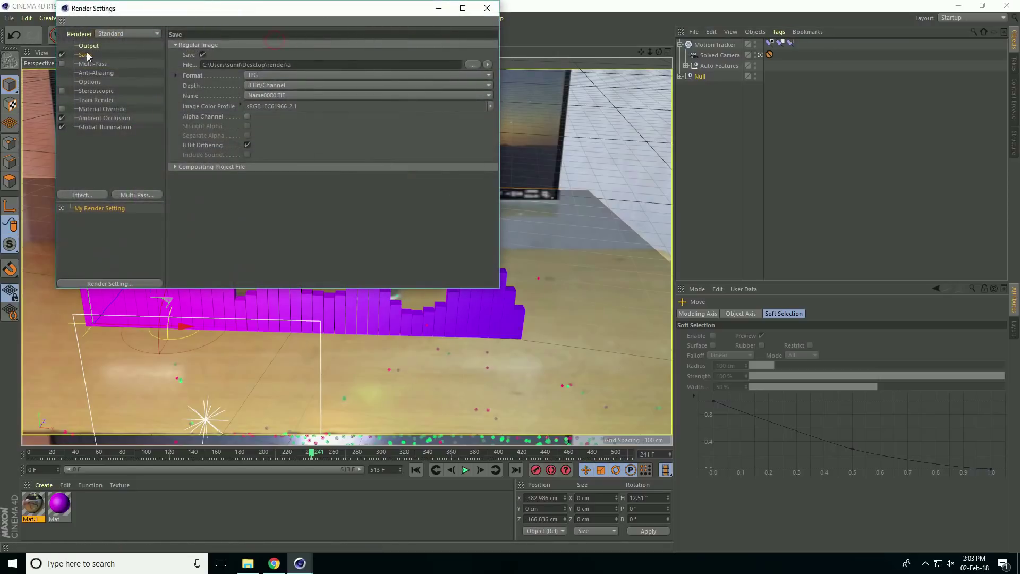
pyautogui.click(258, 166)
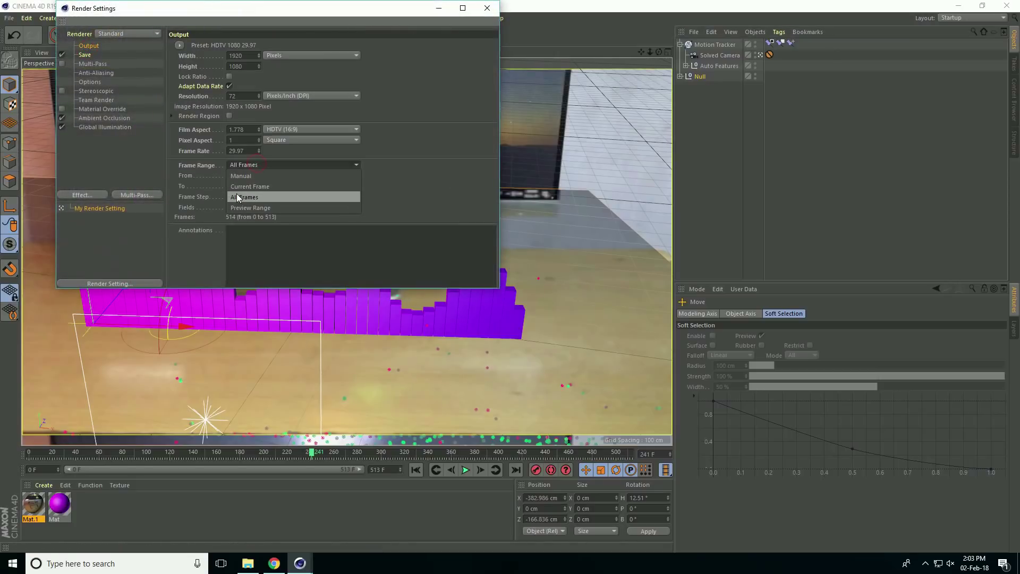
pyautogui.click(244, 187)
pyautogui.click(487, 7)
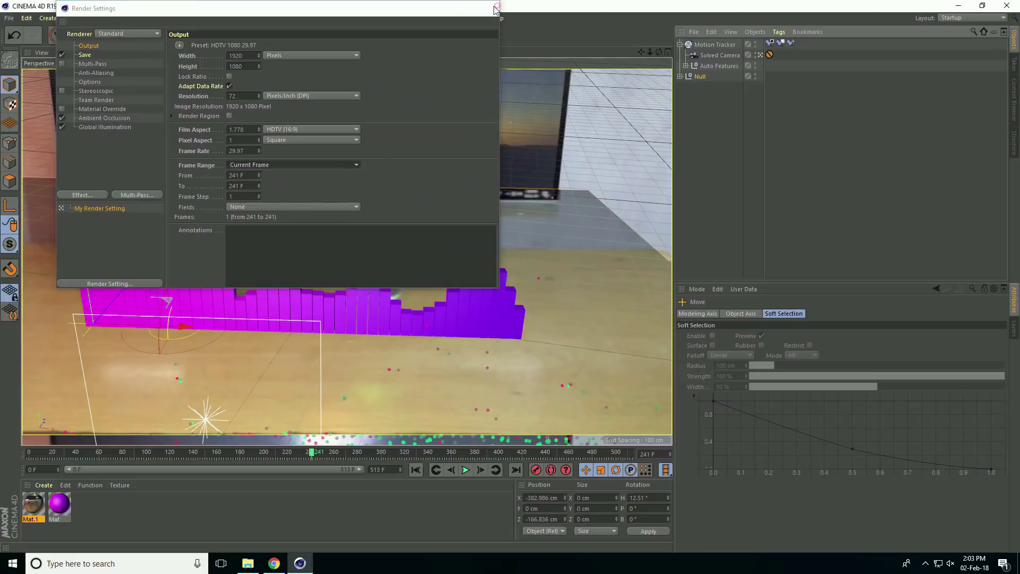
# - Move the equalizer's Null to about X -373 cm, Z -211 cm and test-render the current frame in the Picture Viewer
pyautogui.click(696, 78)
pyautogui.moveTo(124, 290); pyautogui.dragTo(119, 305)
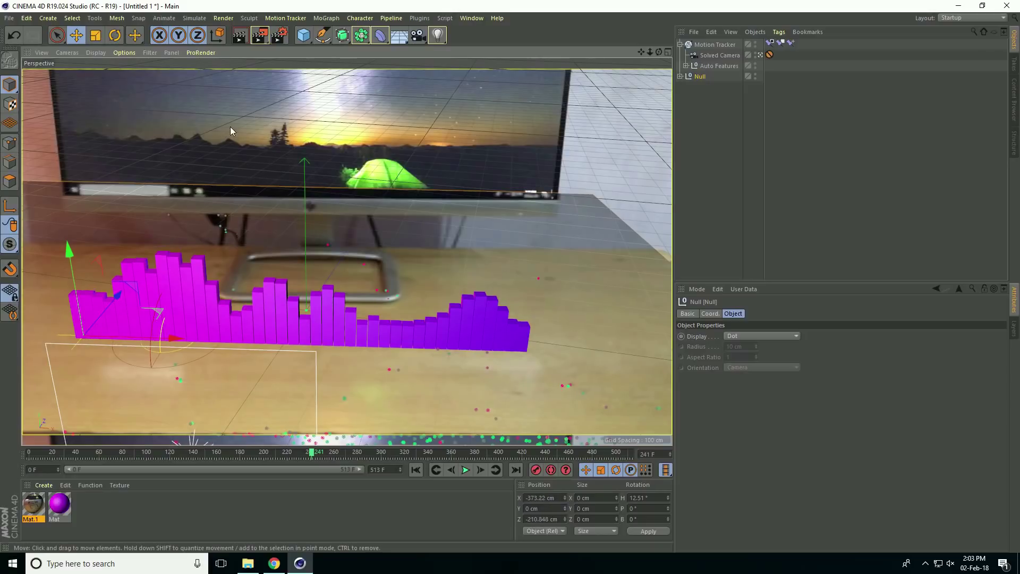
pyautogui.click(260, 37)
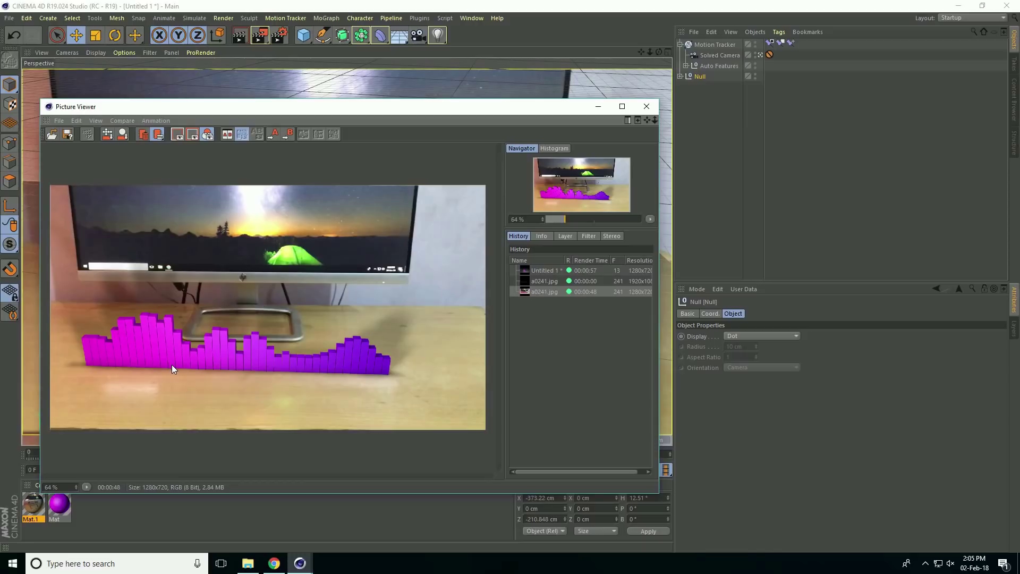
pyautogui.click(645, 106)
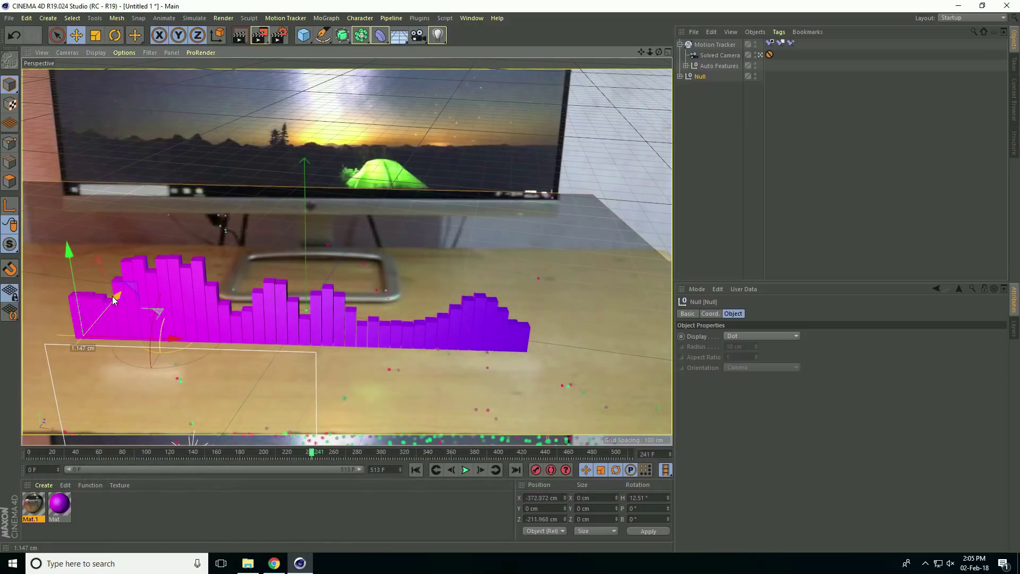
# - Move the equalizer's Null forward to about X -312 cm, Z -268 cm and play from the first frame to check it
pyautogui.moveTo(114, 305); pyautogui.dragTo(185, 361)
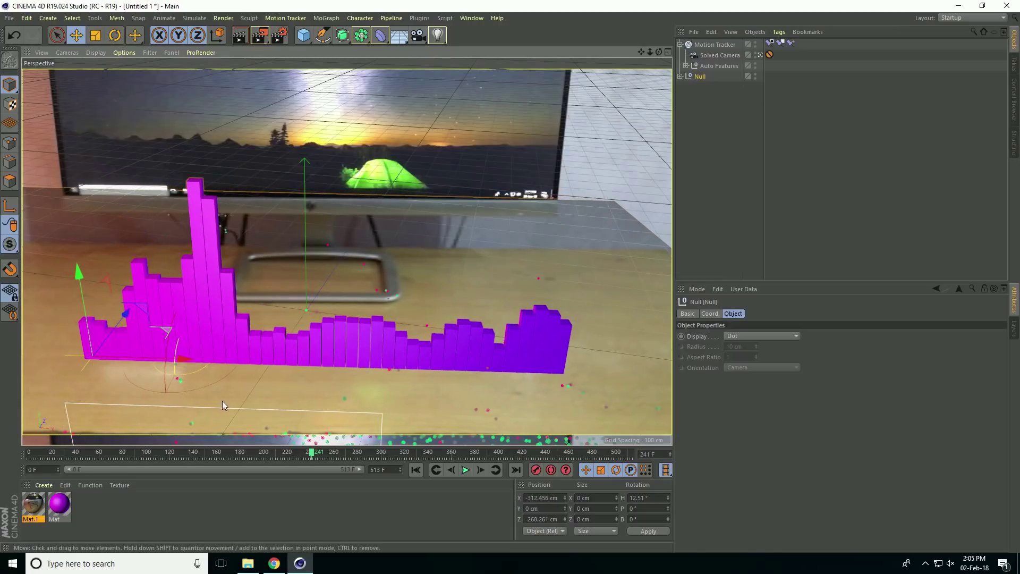
pyautogui.click(416, 472)
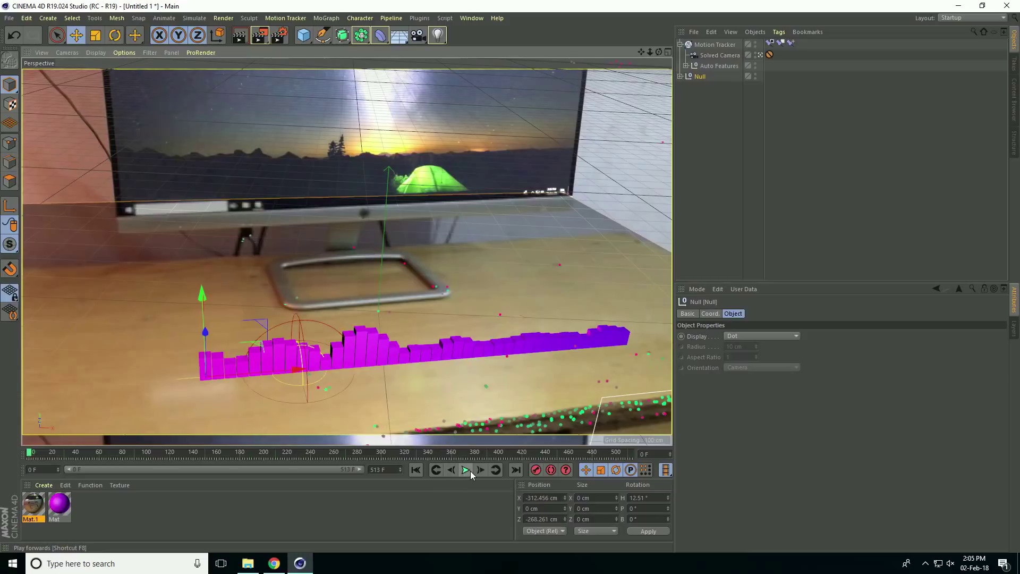
pyautogui.click(470, 471)
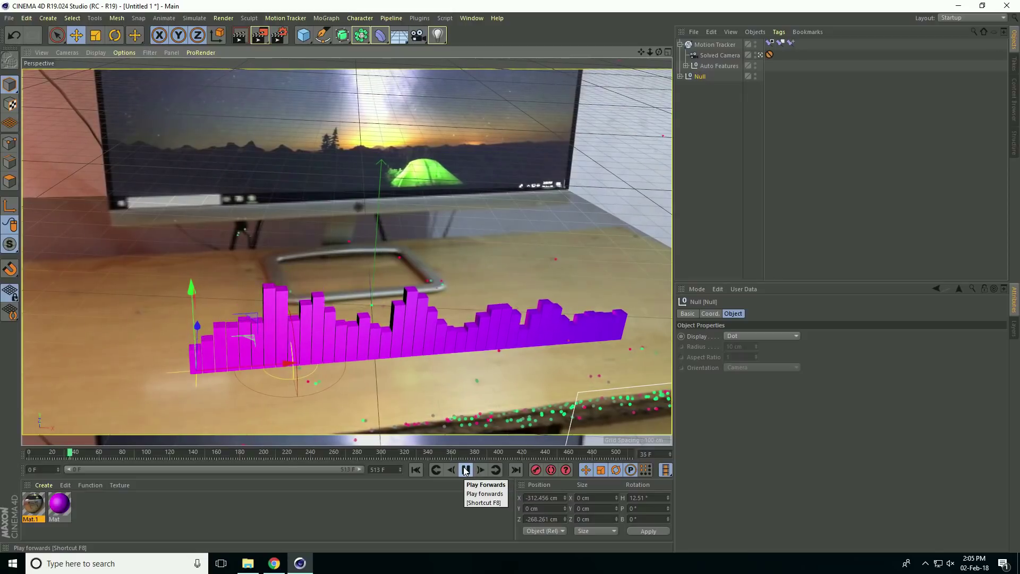
pyautogui.click(465, 469)
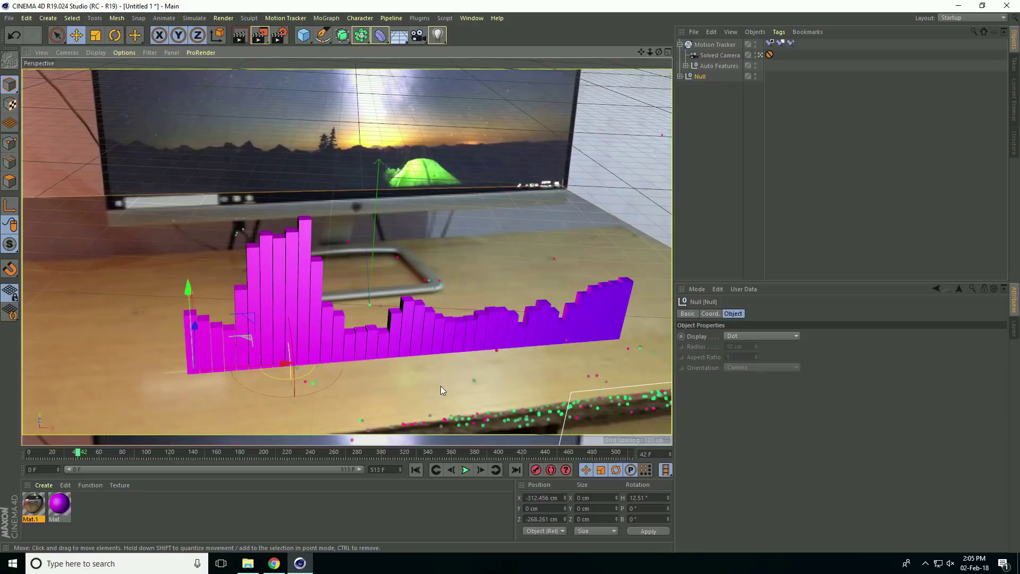
# - Set the output frame range to All Frames and start rendering the whole animation to the Picture Viewer
pyautogui.click(278, 37)
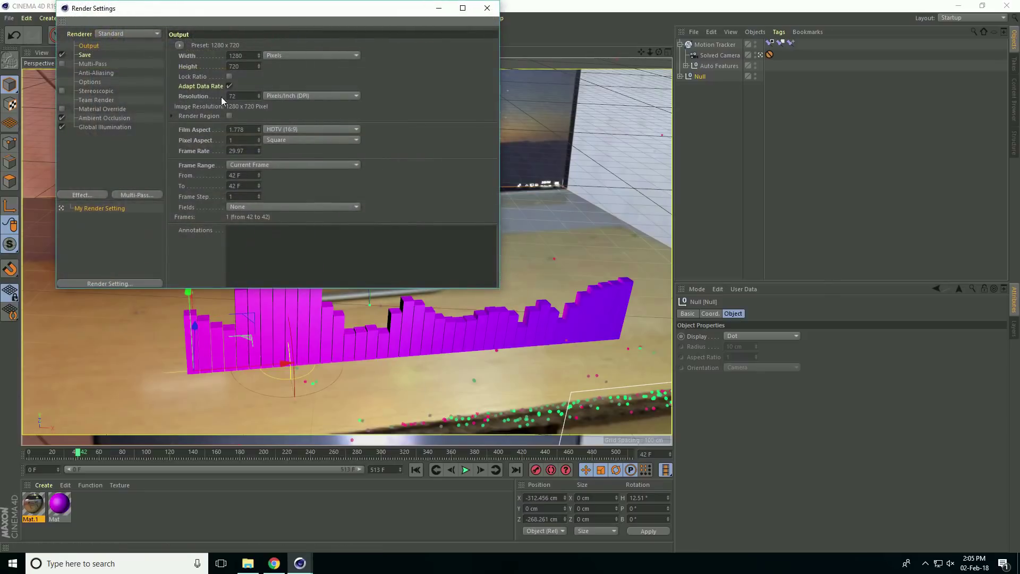
pyautogui.click(248, 167)
pyautogui.click(250, 194)
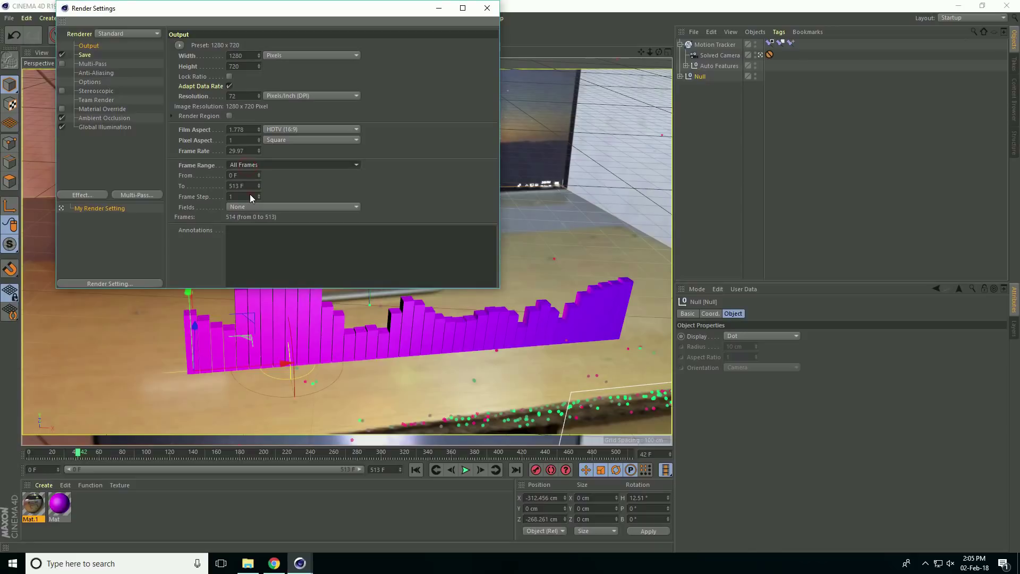
pyautogui.click(487, 8)
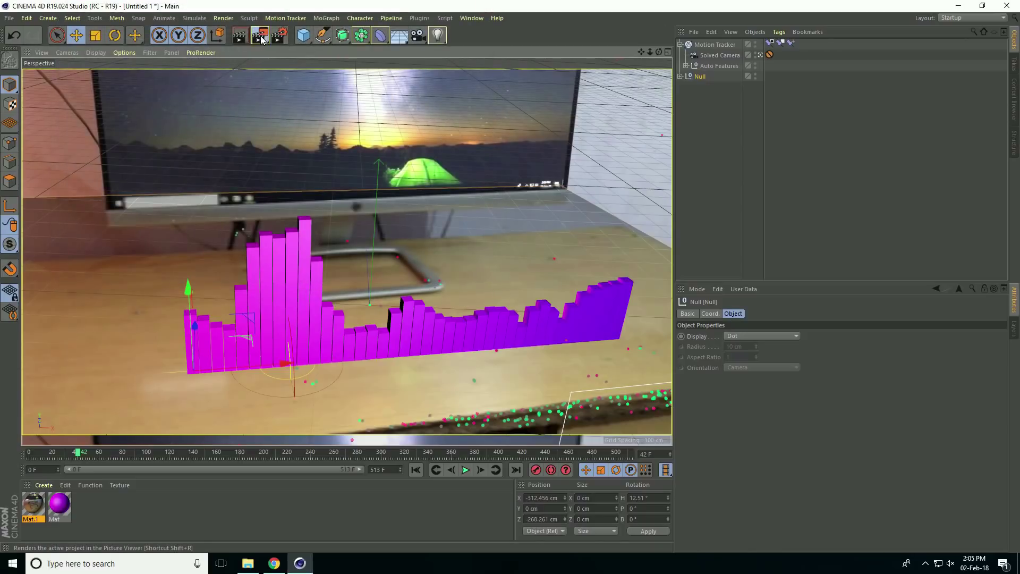
pyautogui.click(260, 36)
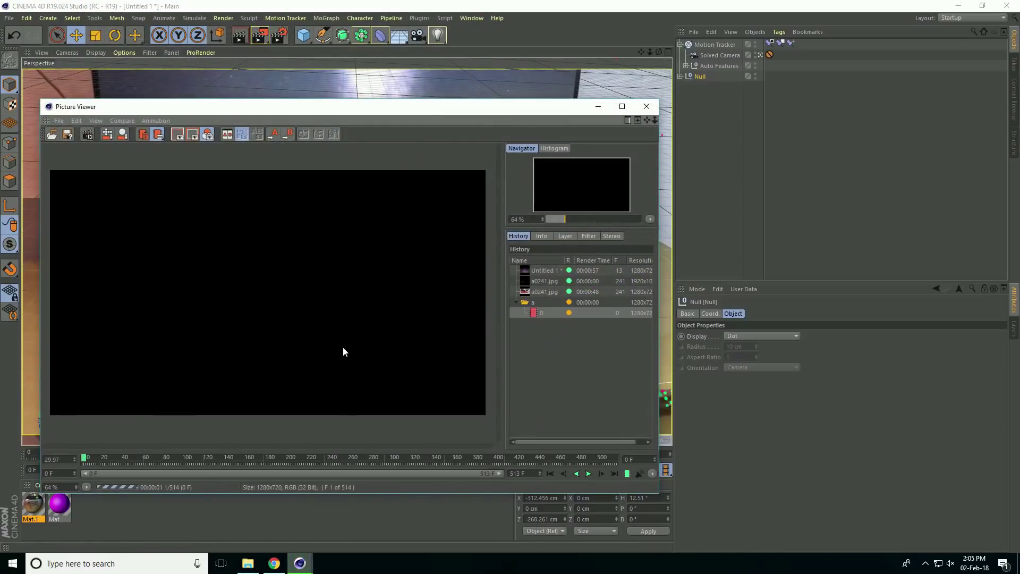